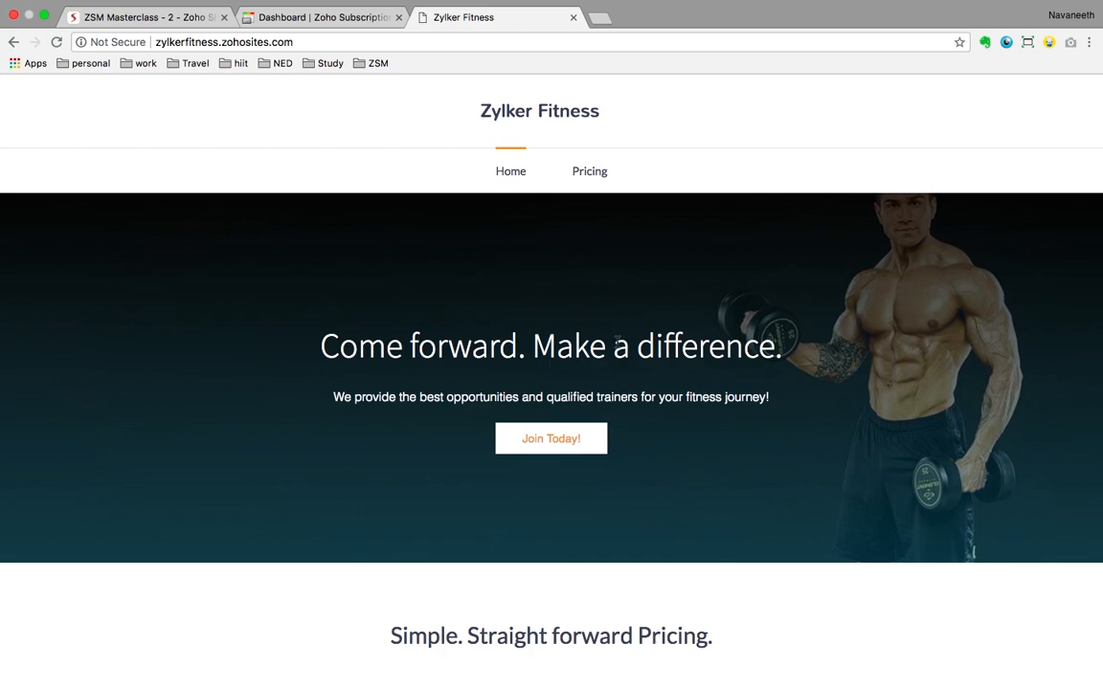
Step: Scroll to the Starter $50, Fitter $100 and Express $150 cards, highlight Fitter's features and select Fitter
scroll(775, 410, down, 3)
scroll(775, 410, down, 3)
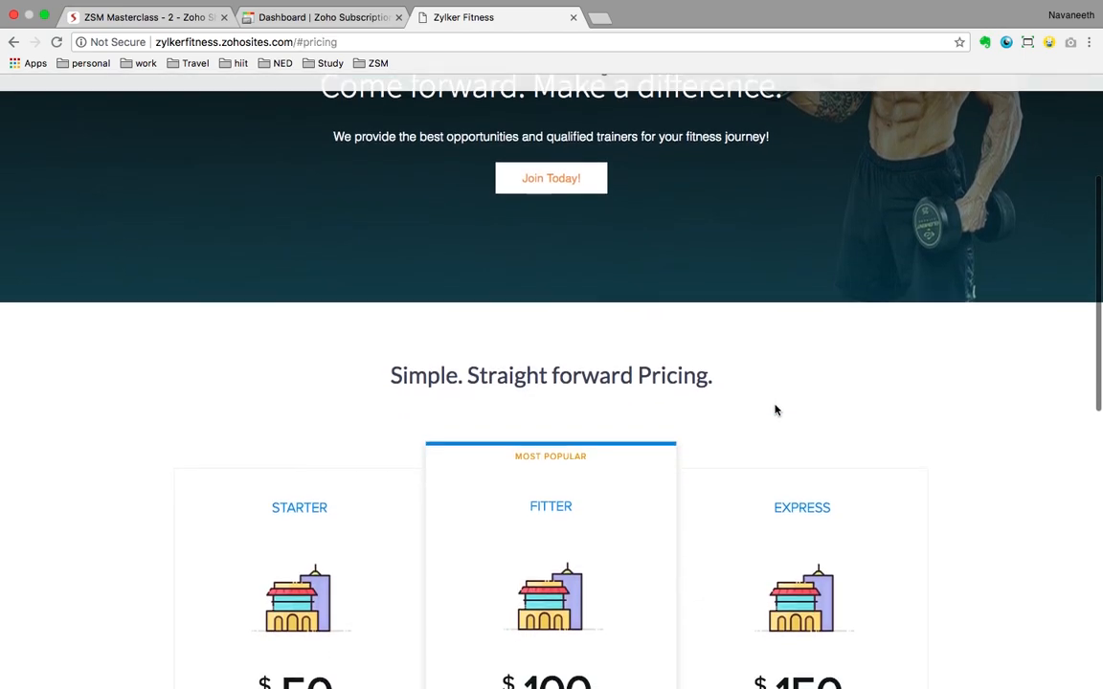
scroll(775, 409, up, 2)
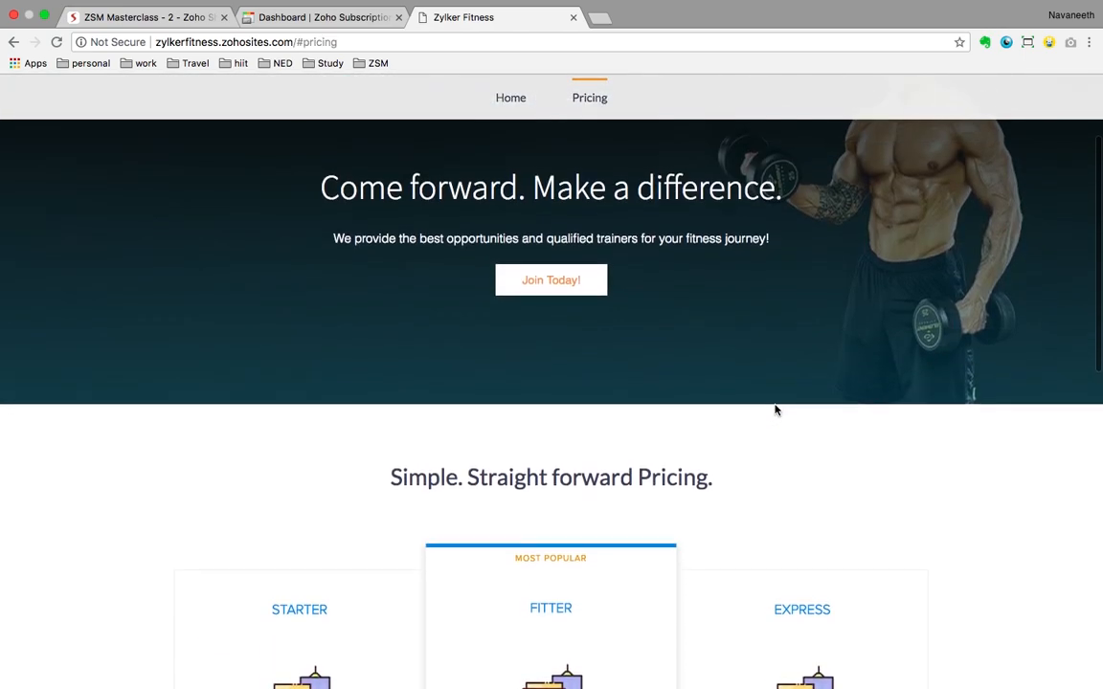
scroll(822, 478, down, 2)
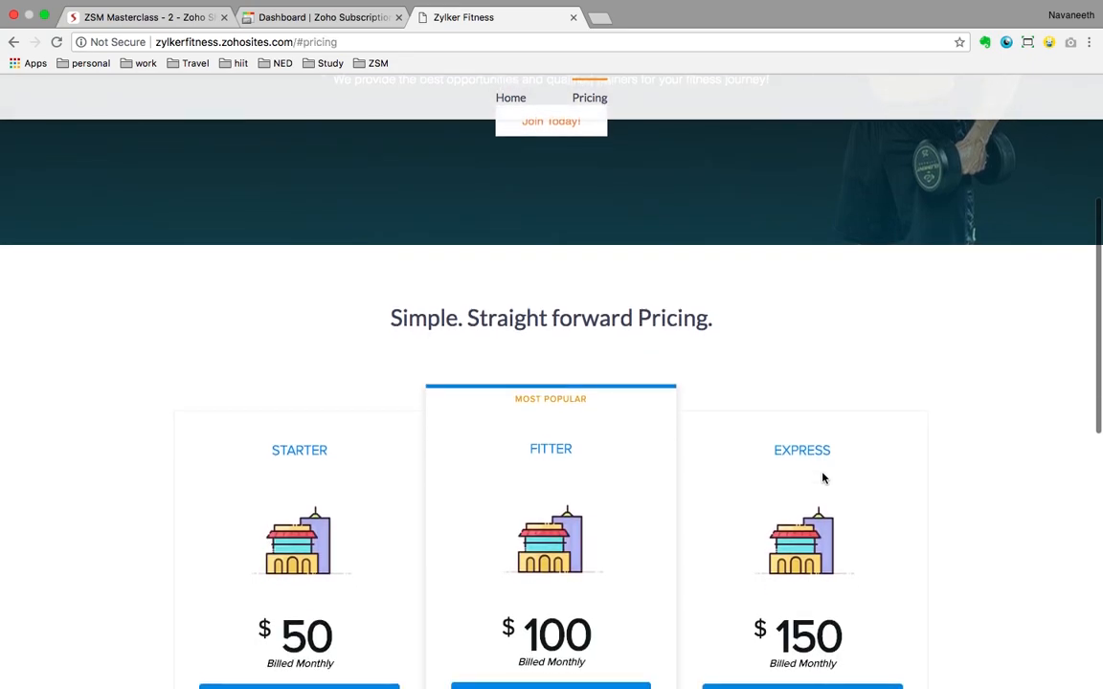
scroll(823, 478, down, 2)
scroll(822, 477, down, 1)
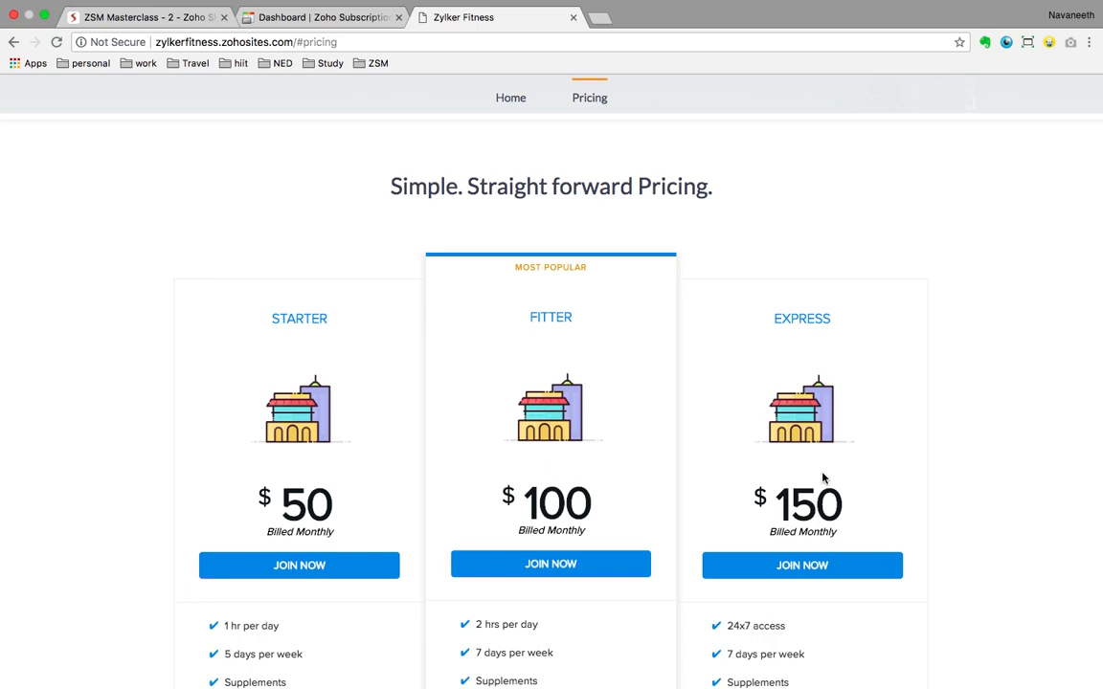
scroll(822, 477, down, 2)
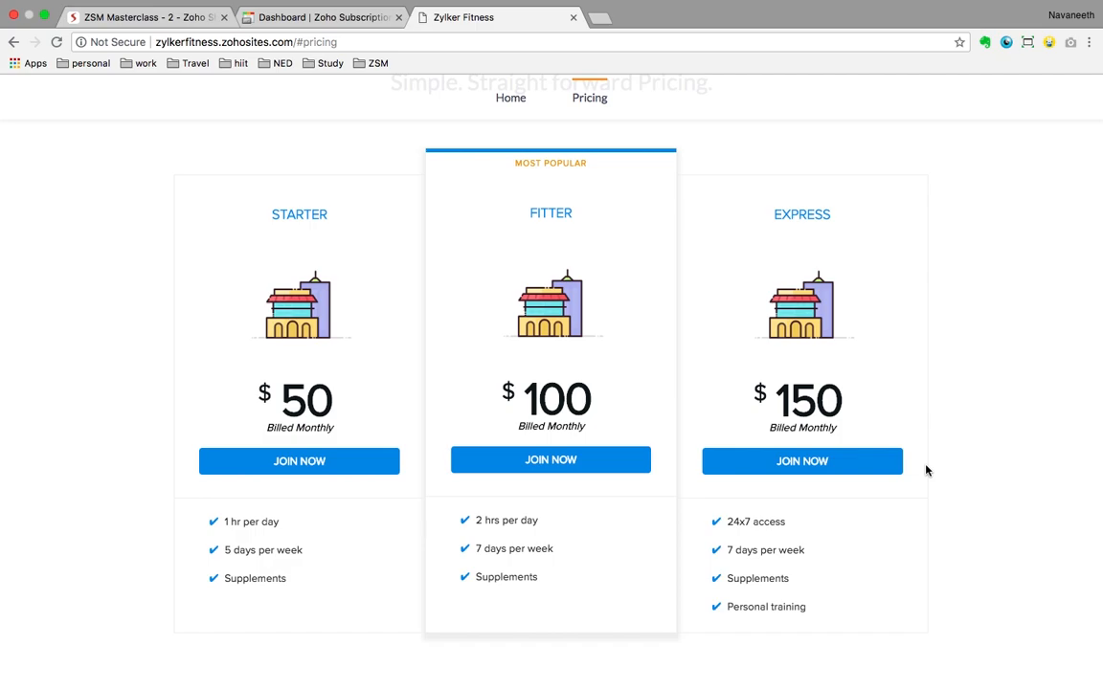
scroll(617, 330, down, 1)
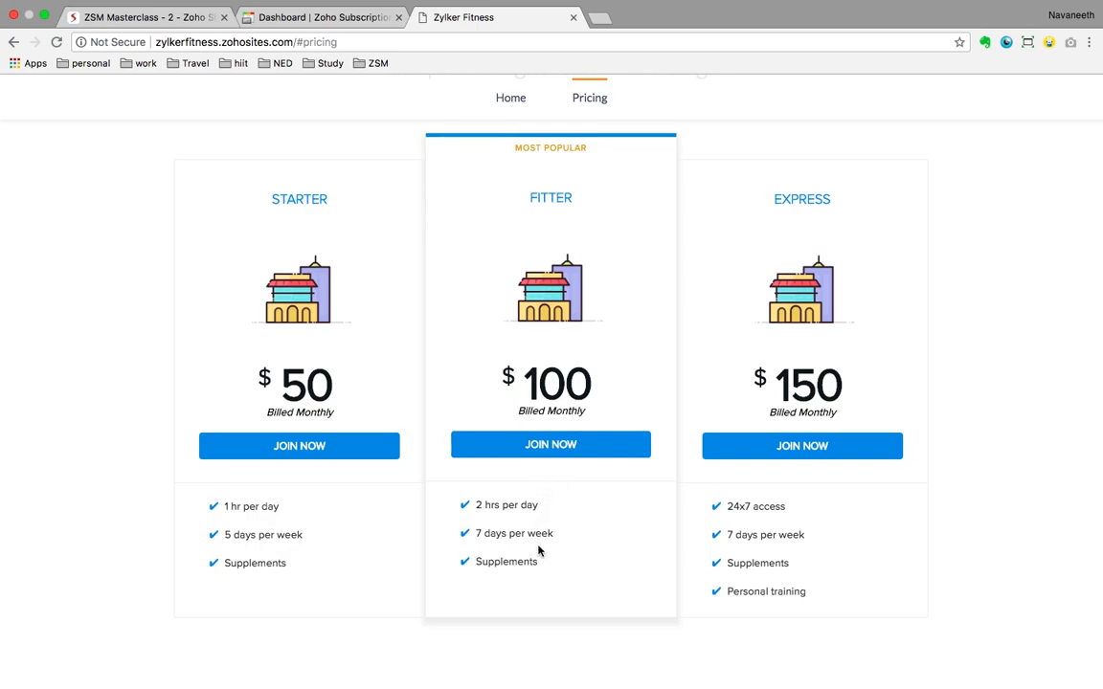
drag(540, 565, 474, 508)
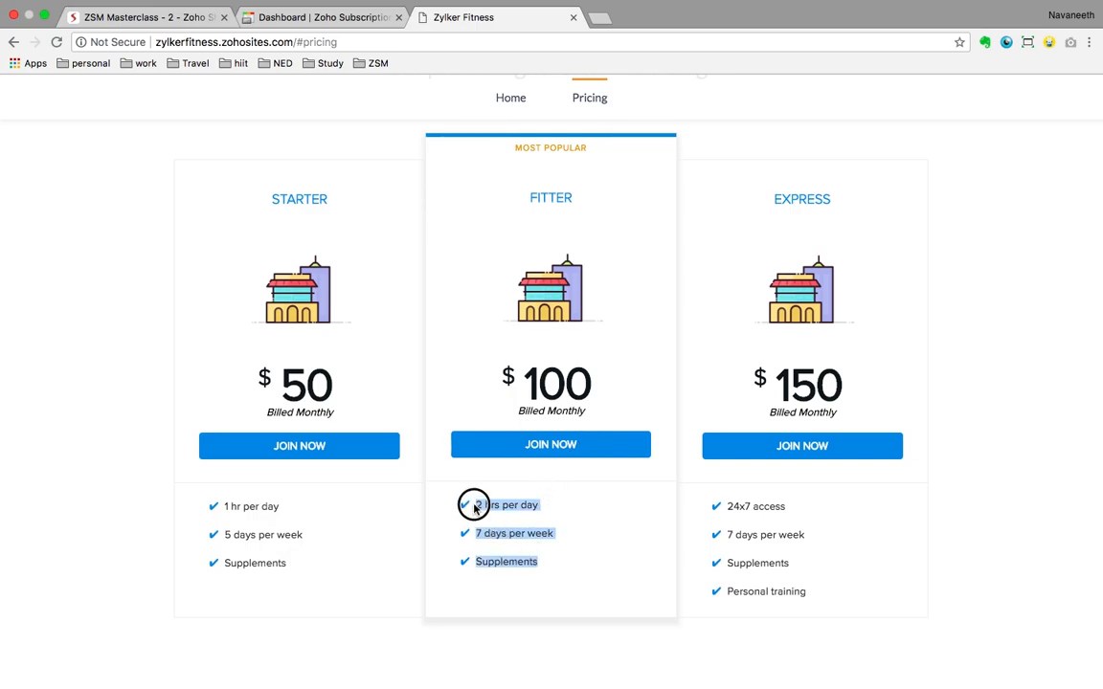
click(573, 450)
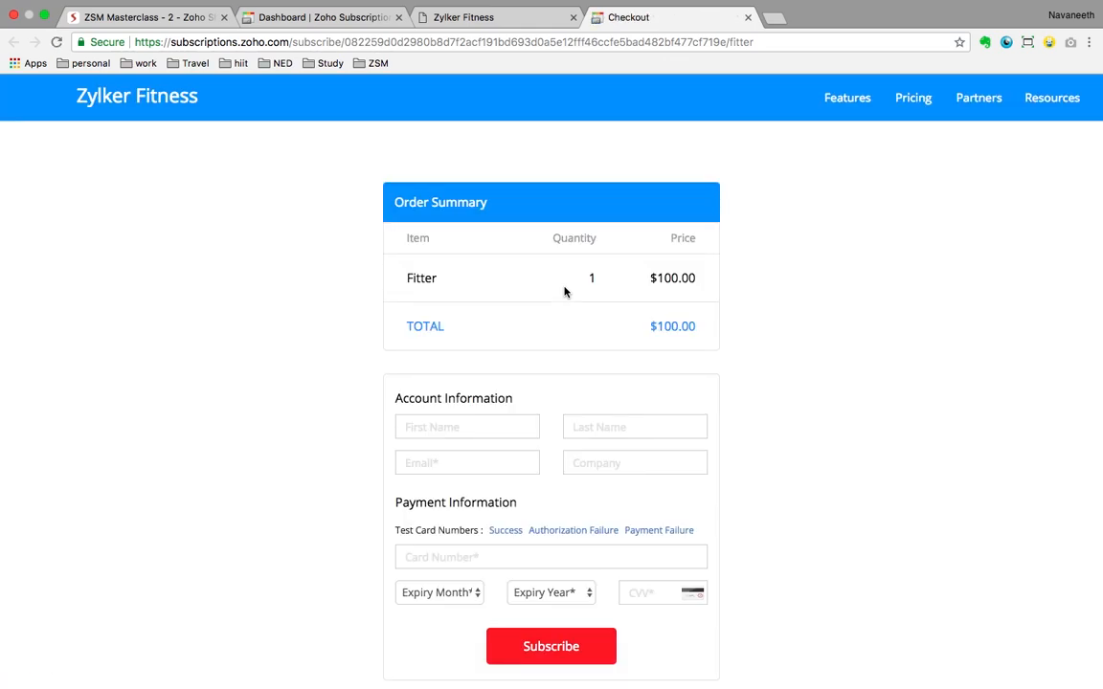
Step: Enter the subscriber's first name, last name and e-mail address in the checkout form
click(418, 429)
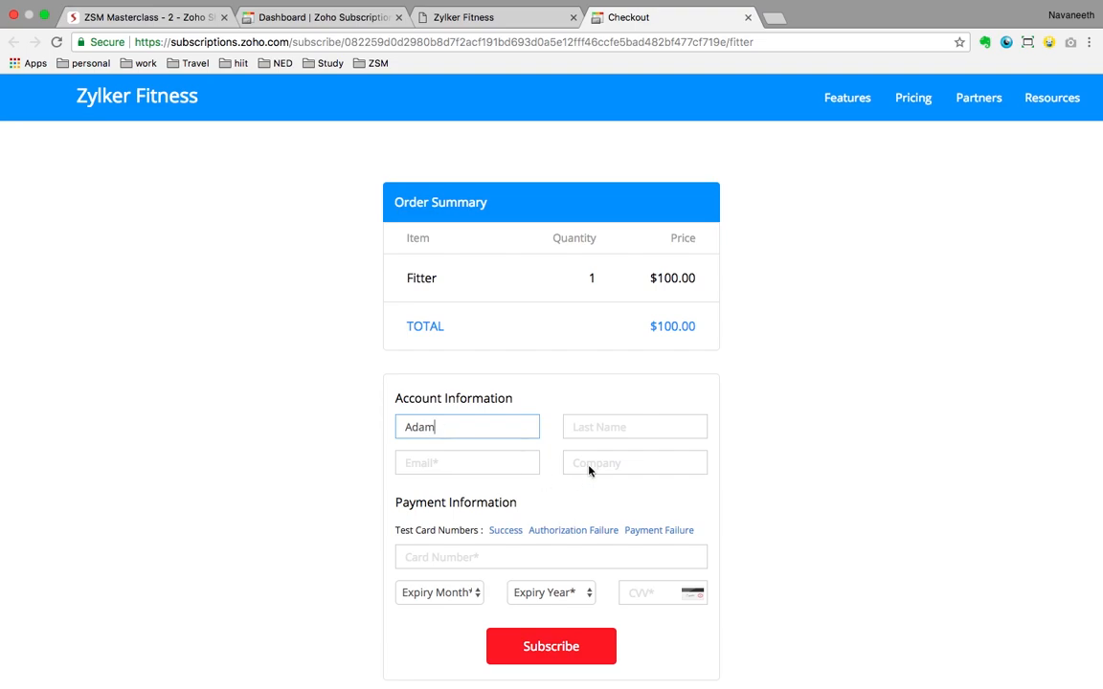
click(591, 428)
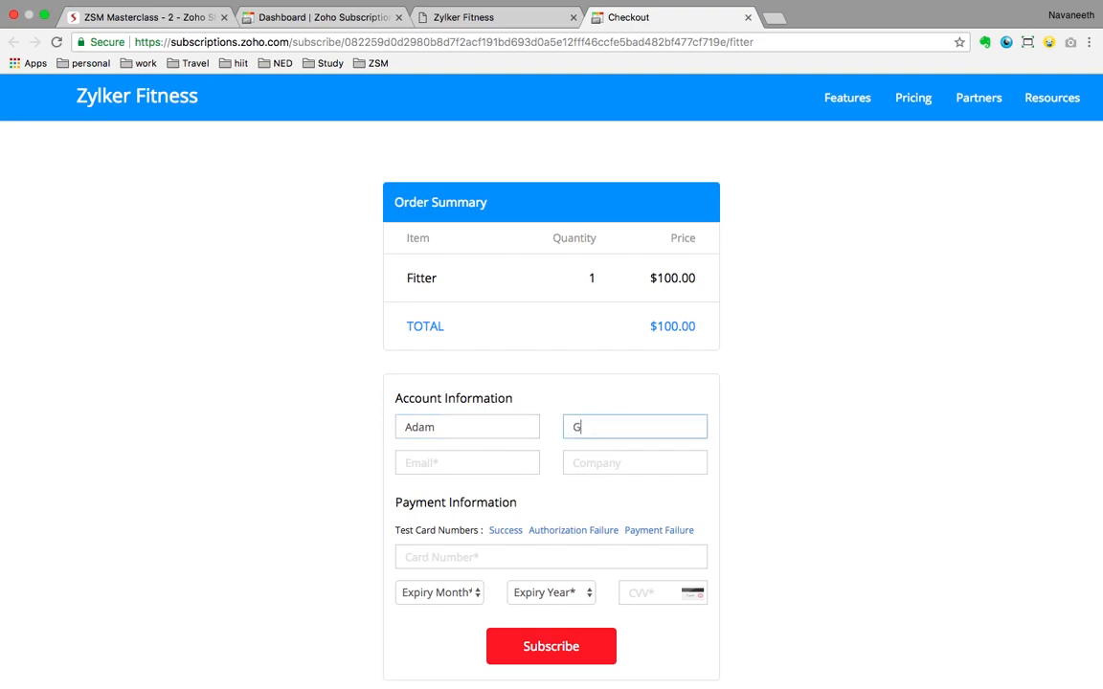
click(501, 462)
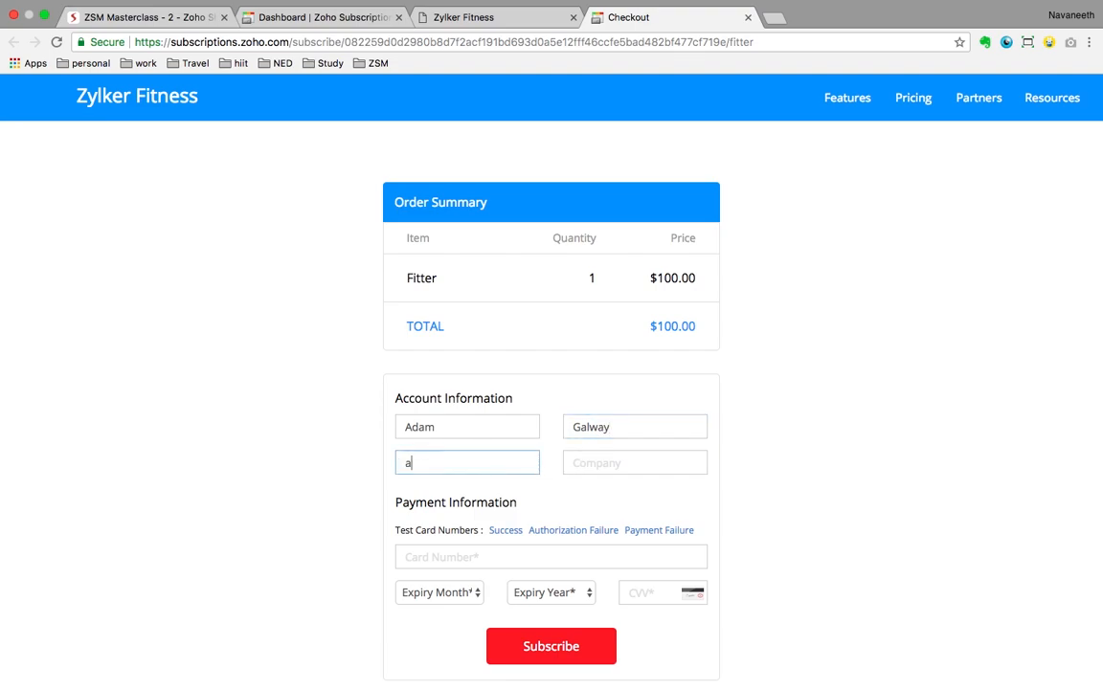
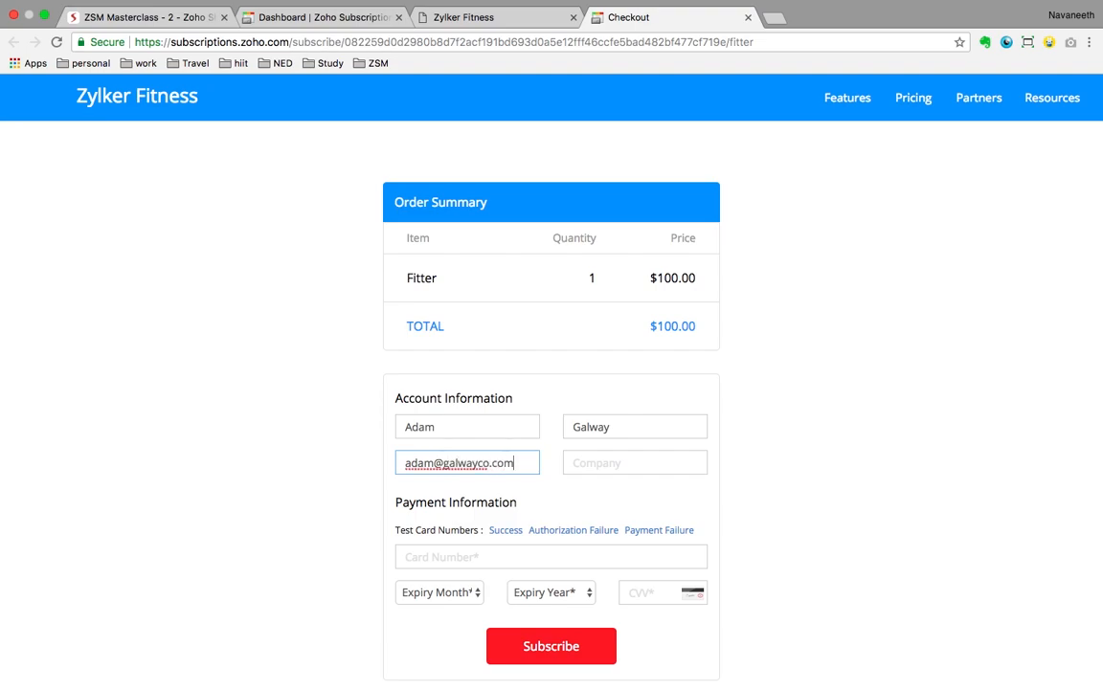
Step: Fill in the Success test card details for the $100.00 Fitter checkout
click(505, 532)
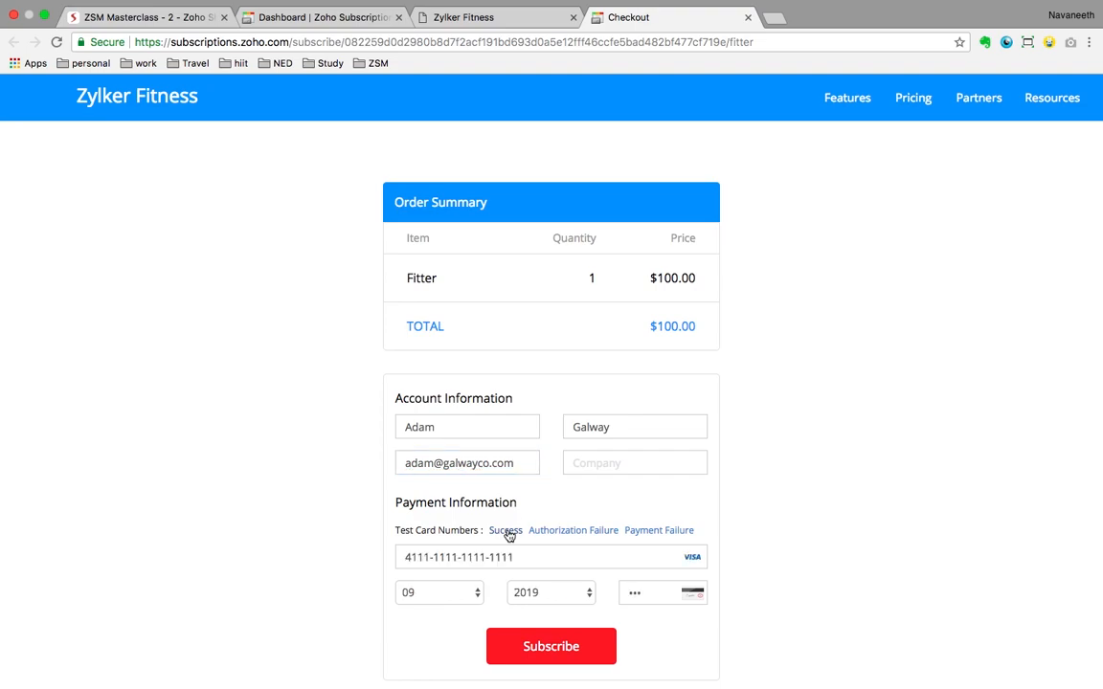
scroll(538, 517, down, 1)
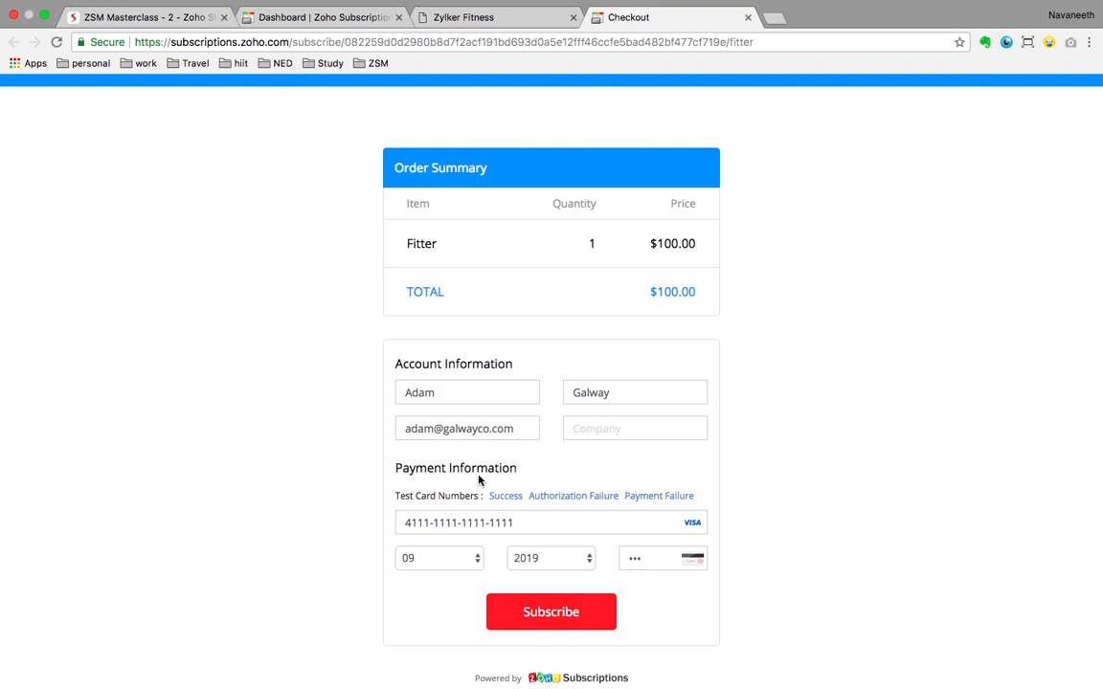
scroll(479, 483, down, 1)
Step: Submit the $100.00 Fitter subscription, then go back to the Zoho Subscriptions dashboard
click(547, 613)
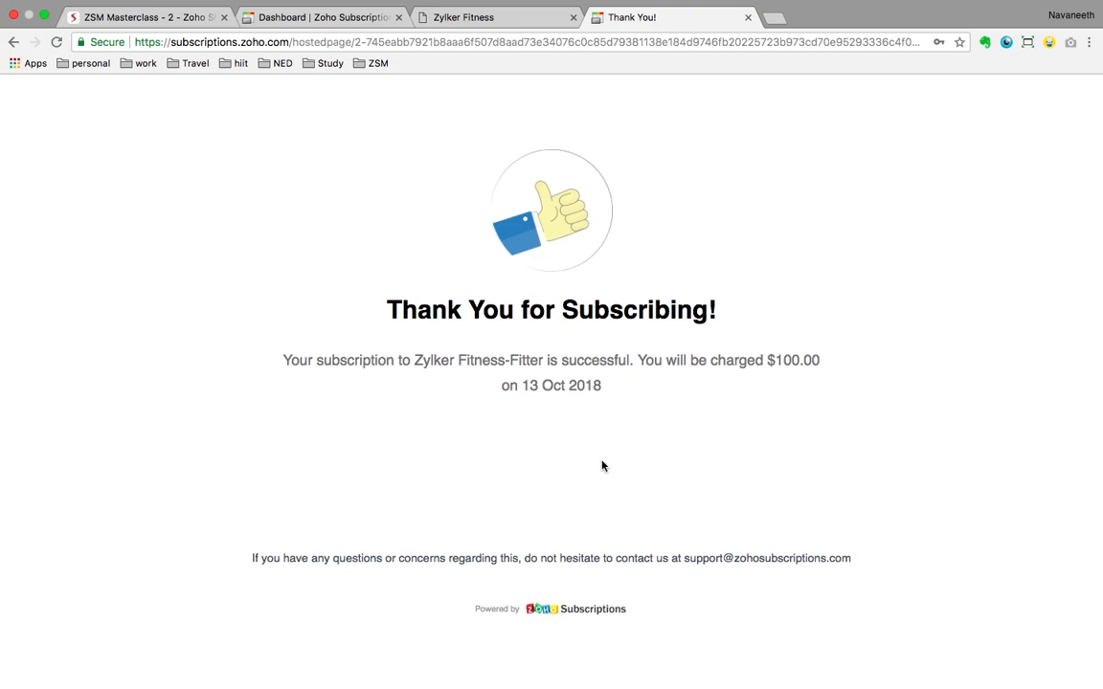
click(364, 23)
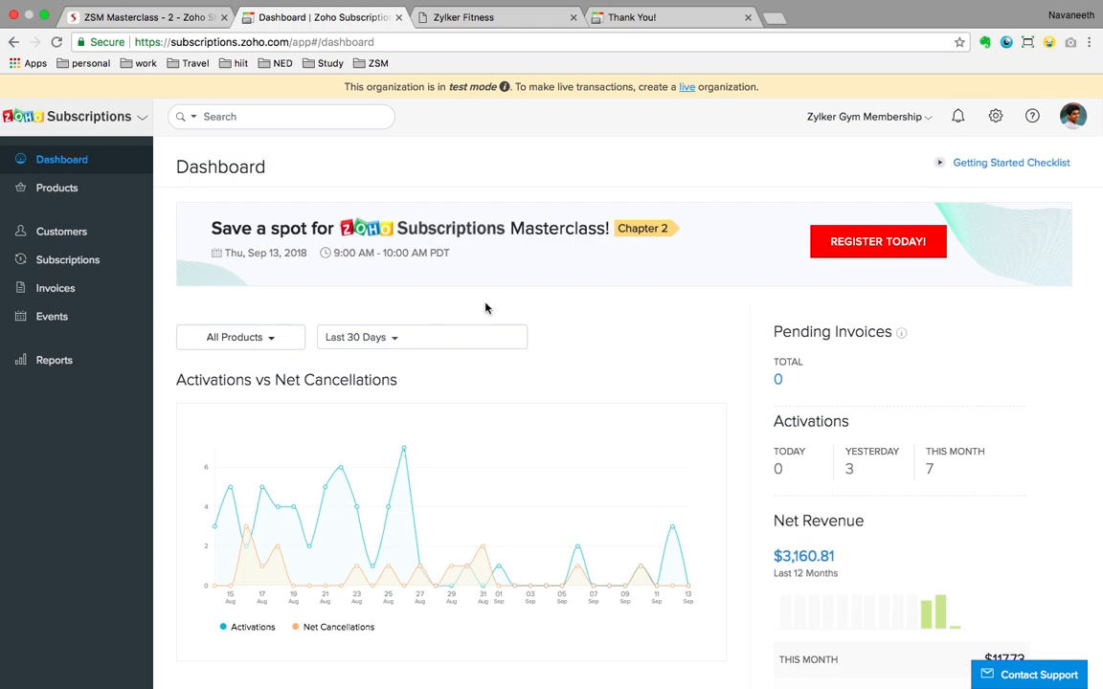
Step: Review the dashboard metrics, then open Integrations from the settings gear menu
scroll(608, 424, down, 2)
scroll(607, 424, down, 2)
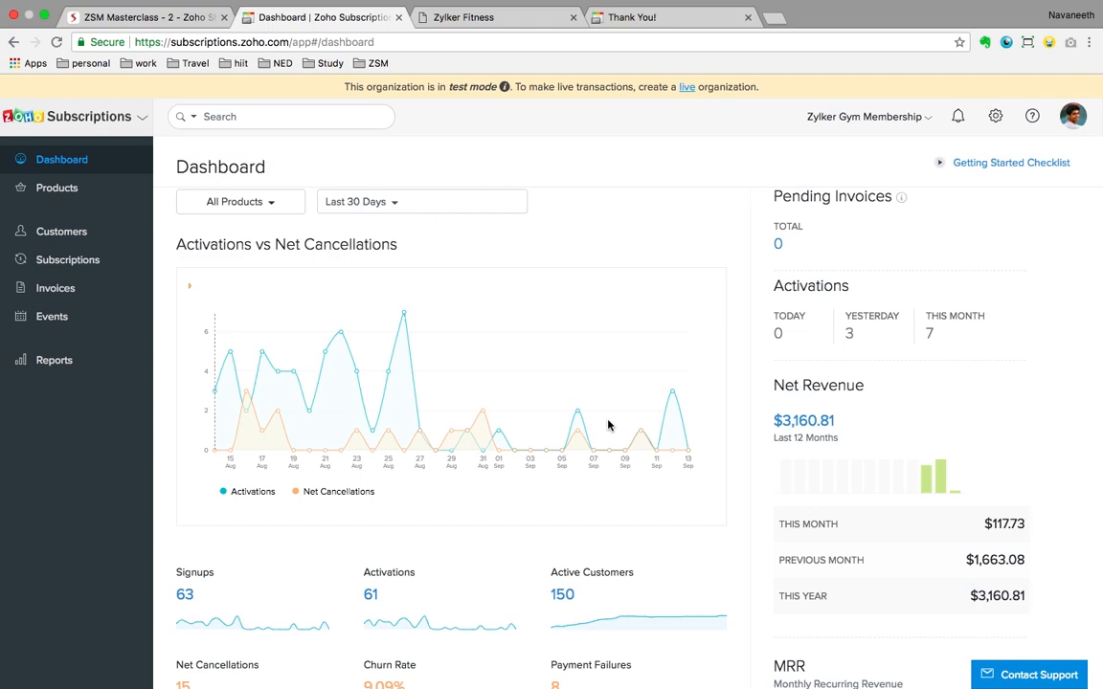
scroll(608, 424, down, 6)
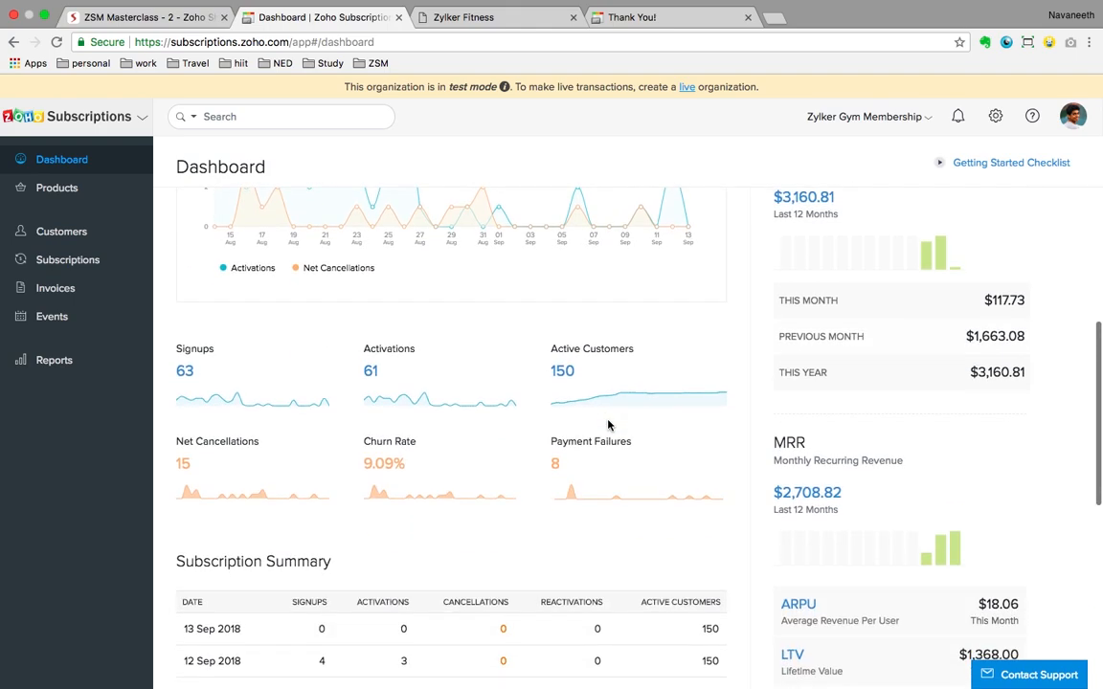
scroll(608, 424, up, 10)
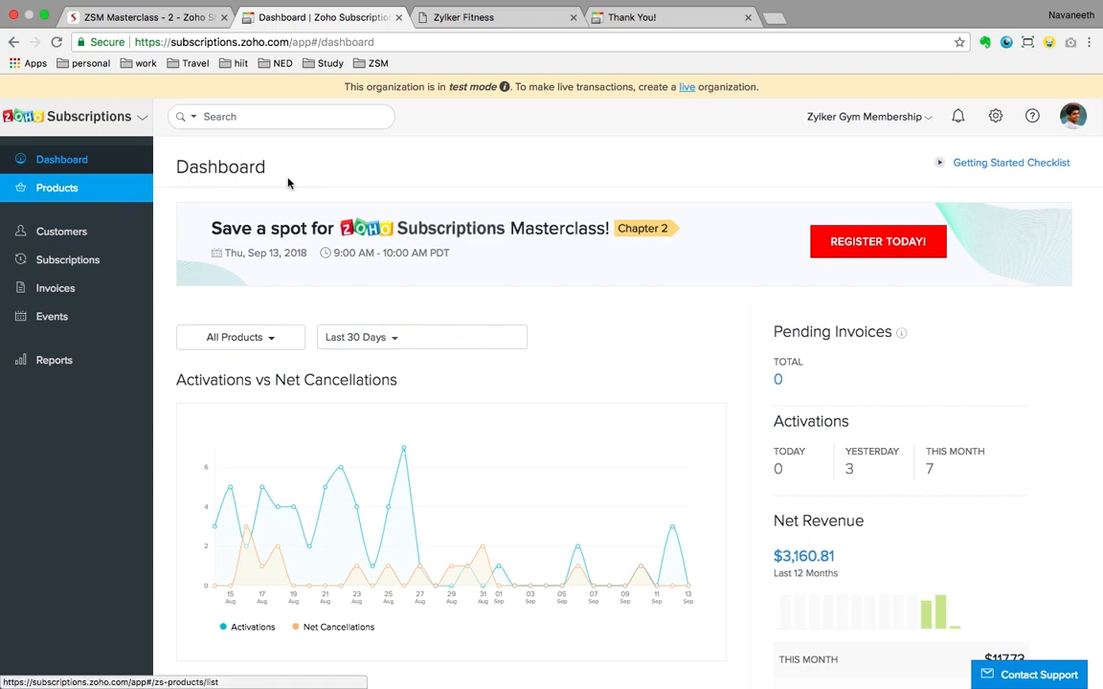
click(996, 119)
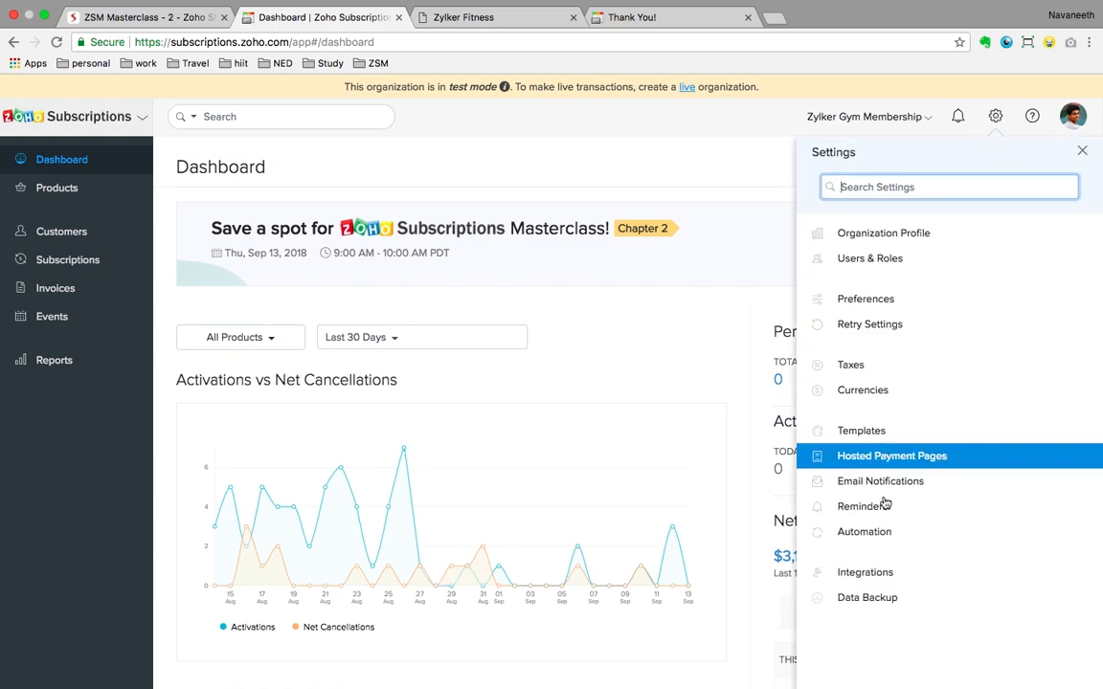
click(878, 574)
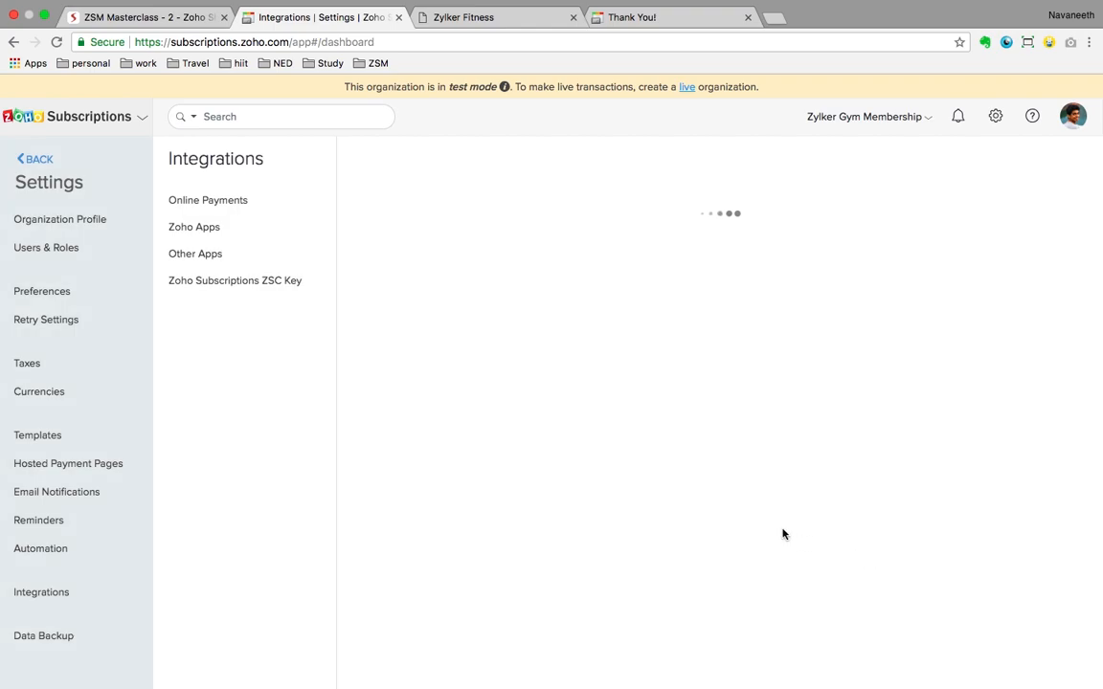
Step: Delete the Stripe gateway under Payment Gateways and confirm the deletion with OK
scroll(840, 544, down, 2)
scroll(840, 543, down, 1)
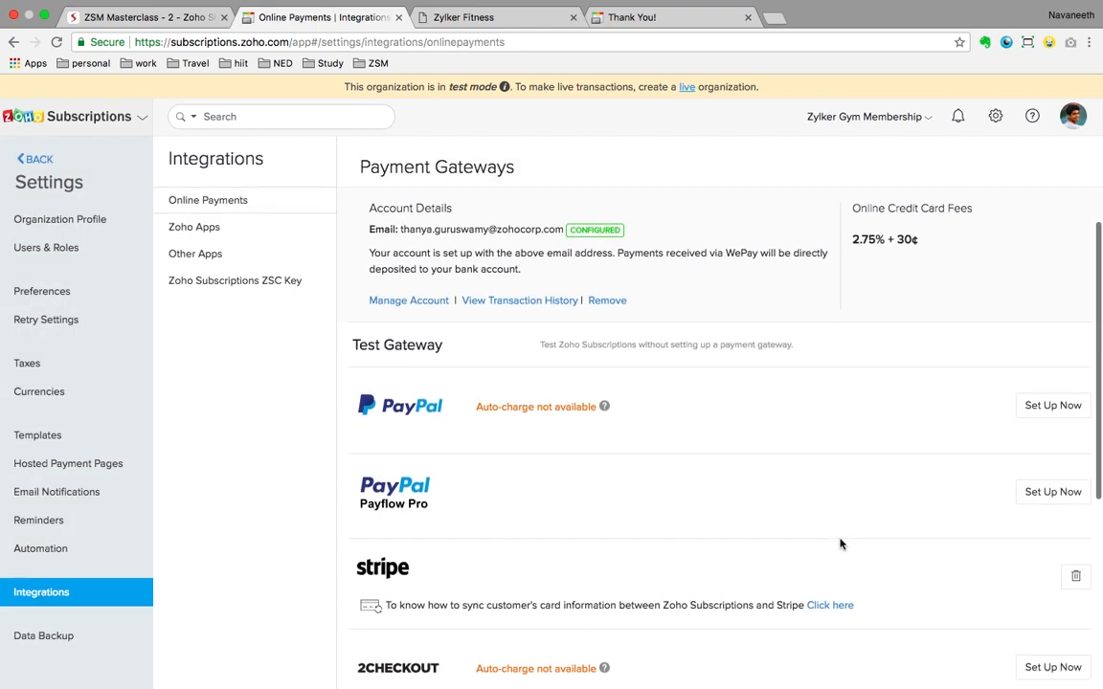
scroll(840, 543, down, 2)
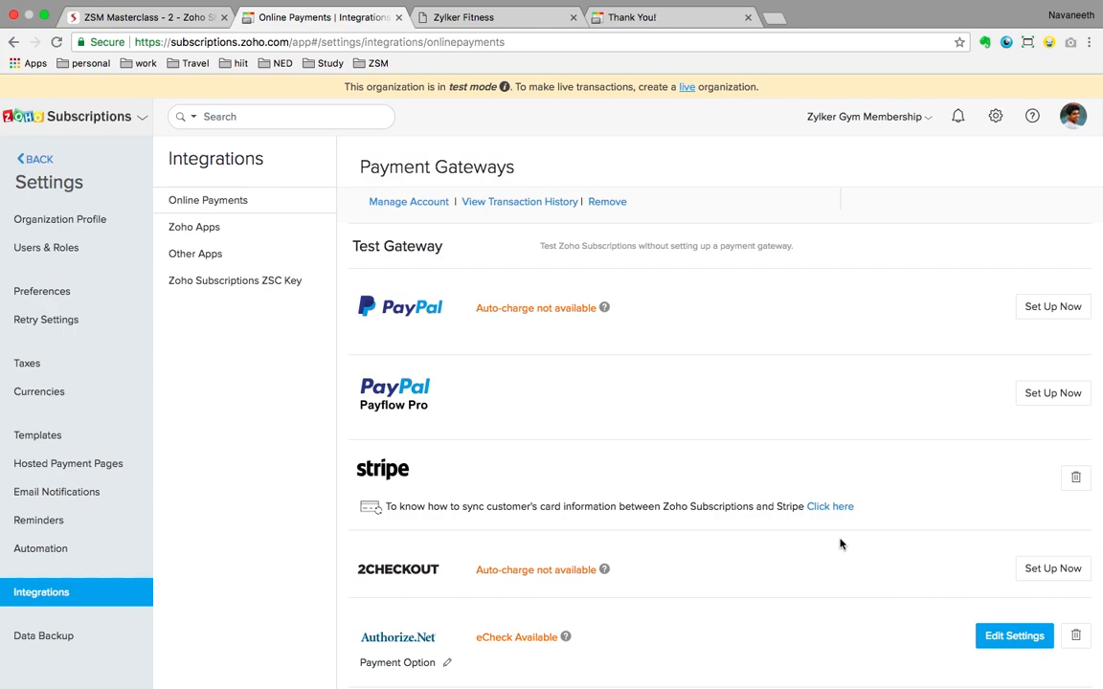
click(1070, 481)
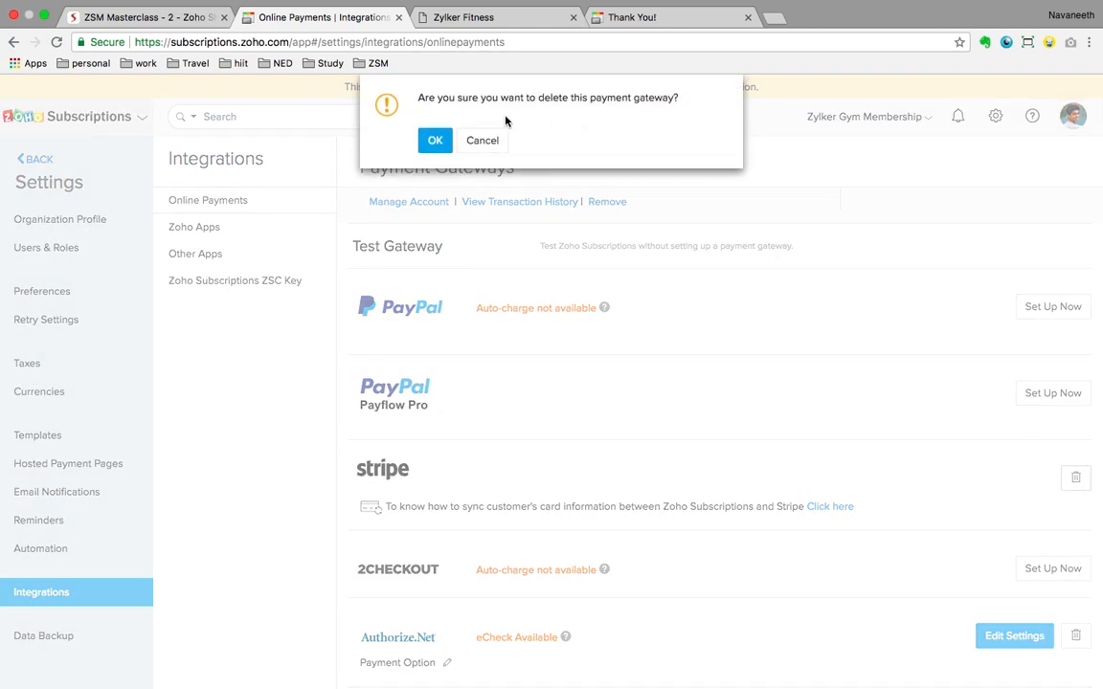
click(433, 140)
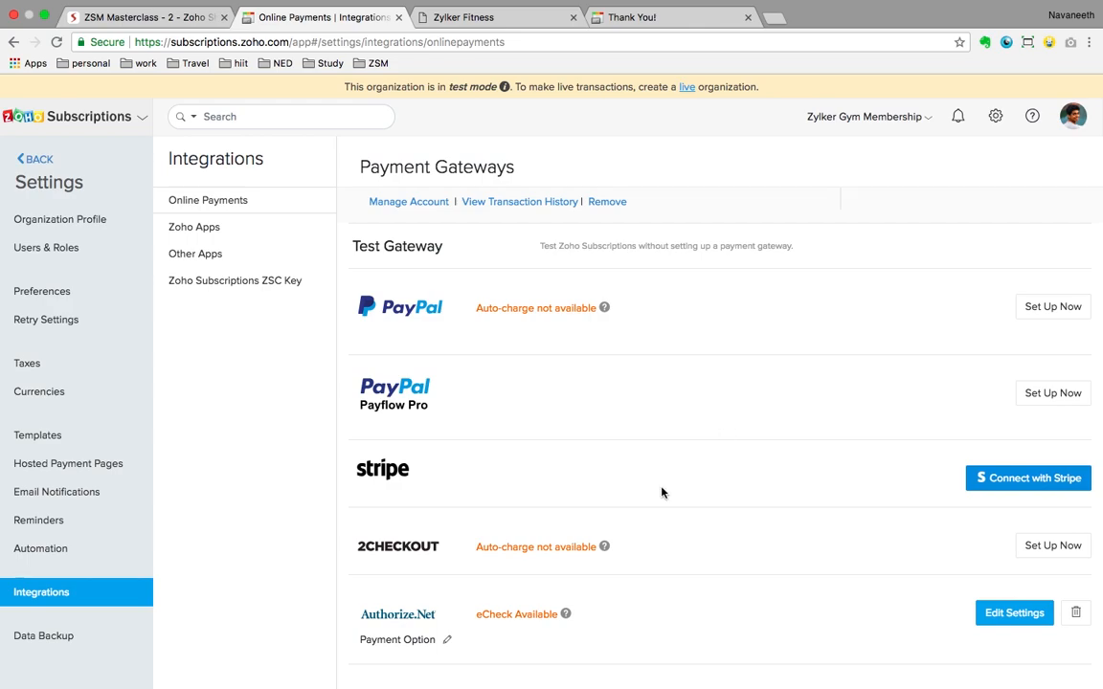
scroll(660, 492, down, 2)
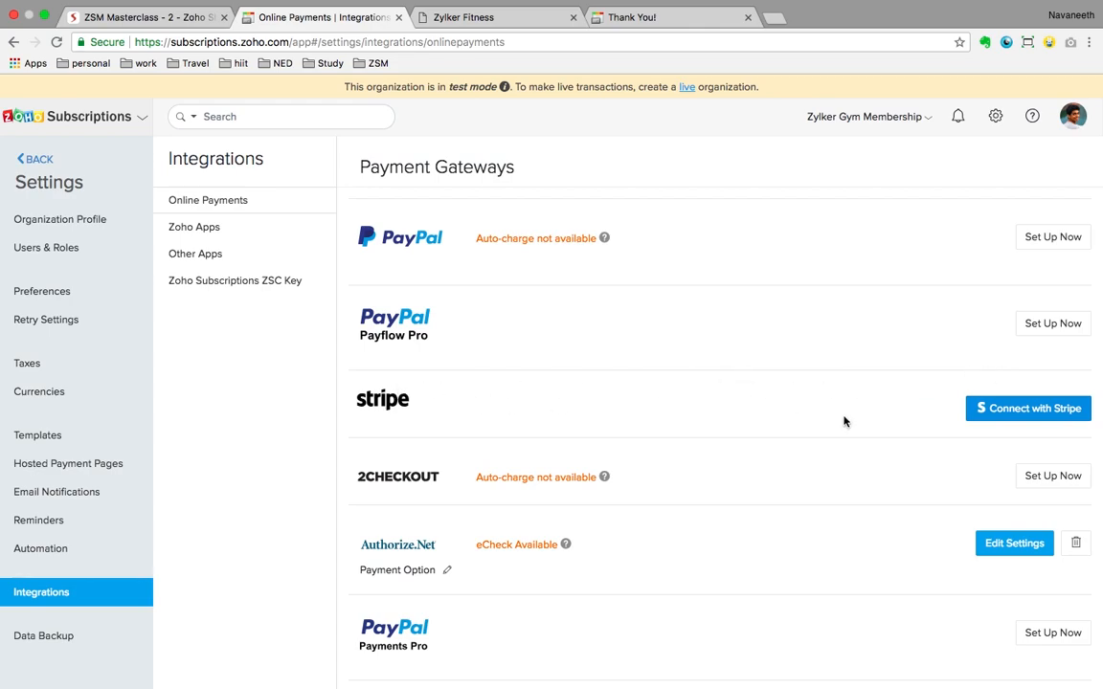
Step: Reconnect Stripe through Connect with Stripe, skipping the development-mode account form
click(1021, 411)
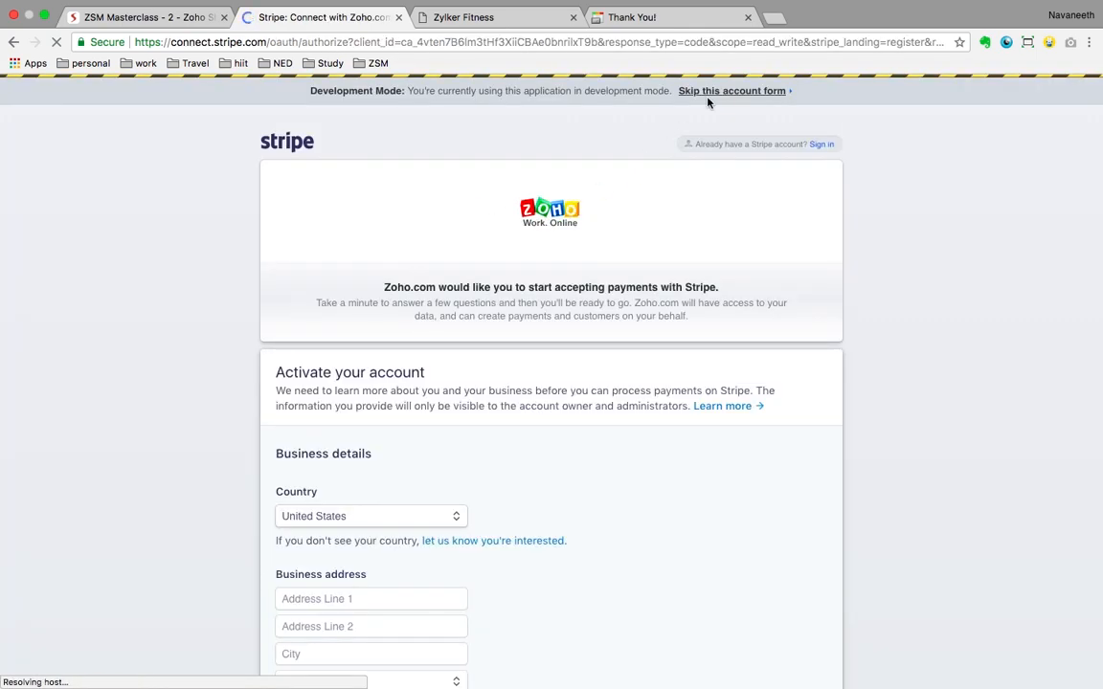
click(713, 94)
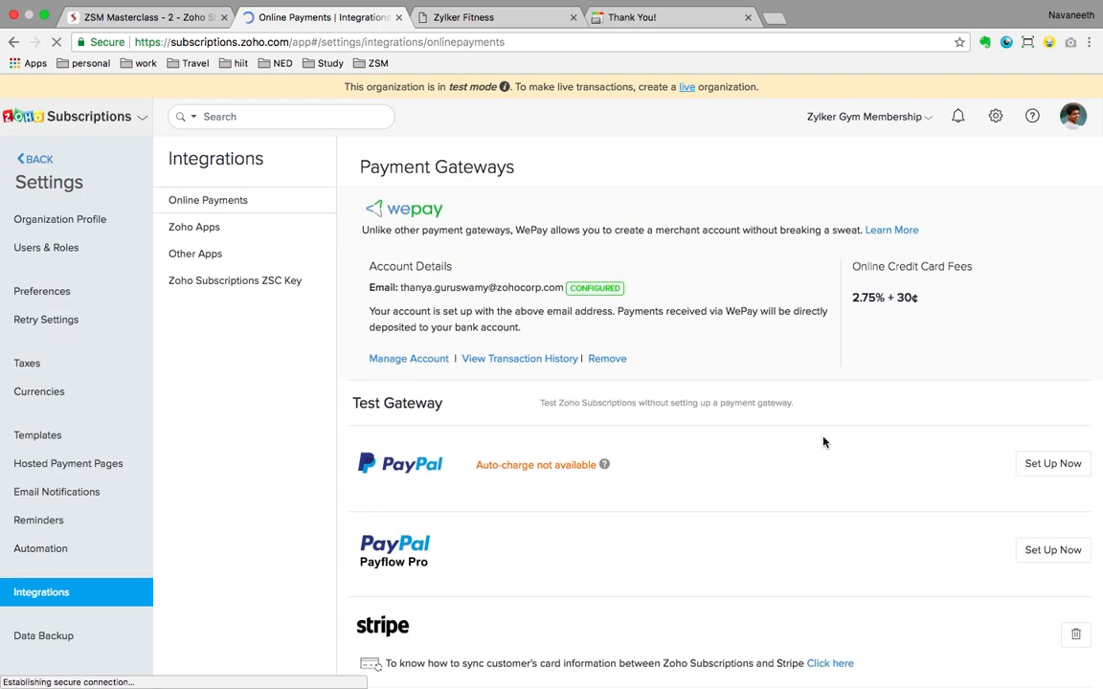
scroll(824, 443, down, 2)
Step: Check that WePay, Stripe and Authorize.Net are listed as gateways, then return to the Dashboard
scroll(607, 534, down, 1)
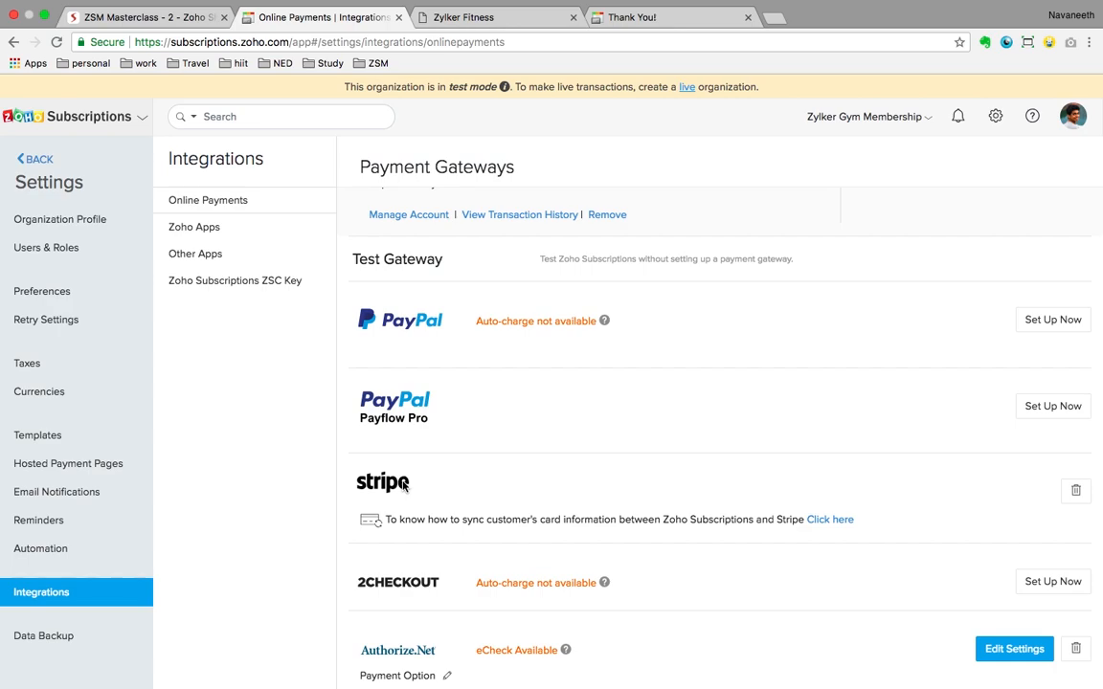
scroll(541, 479, down, 1)
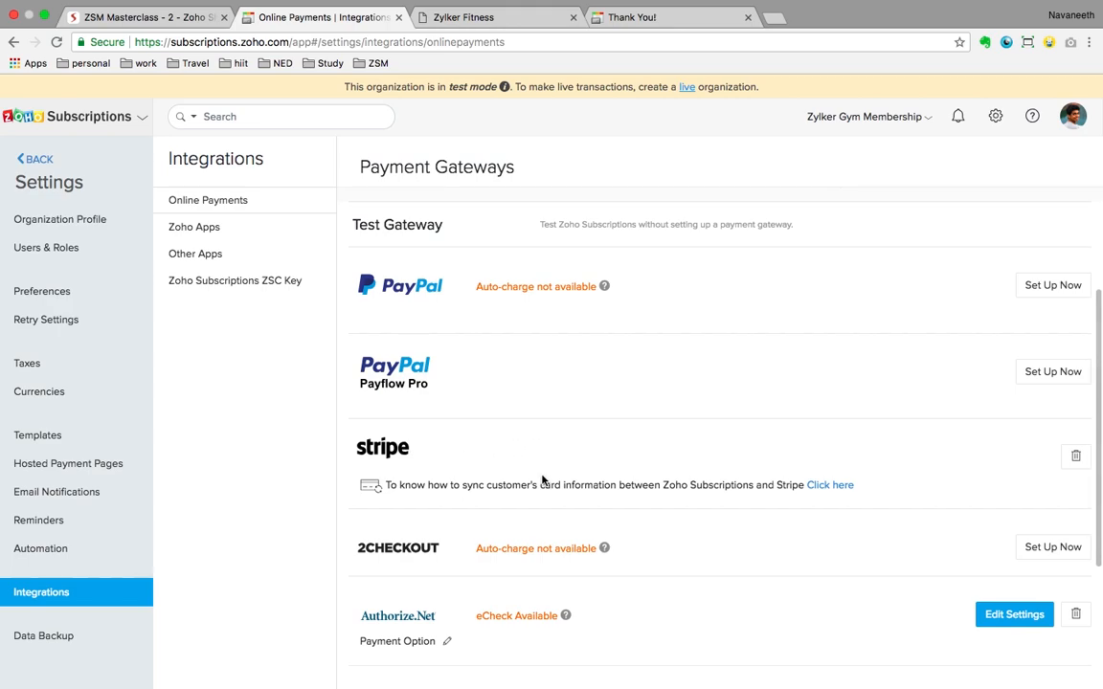
scroll(732, 393, up, 1)
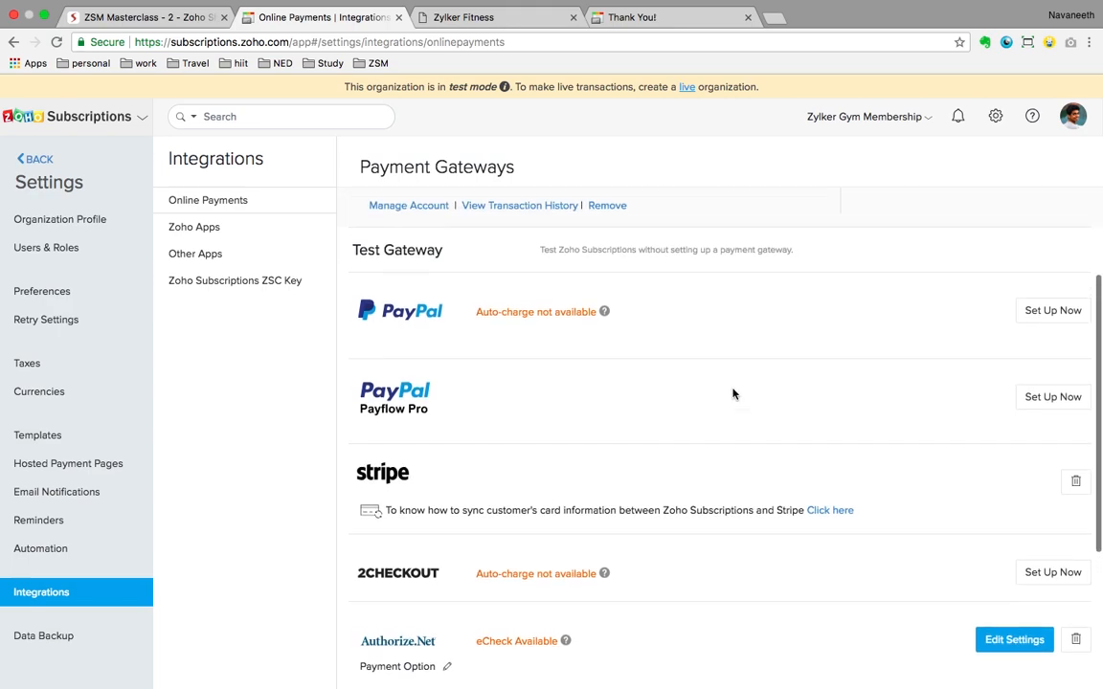
scroll(732, 393, down, 1)
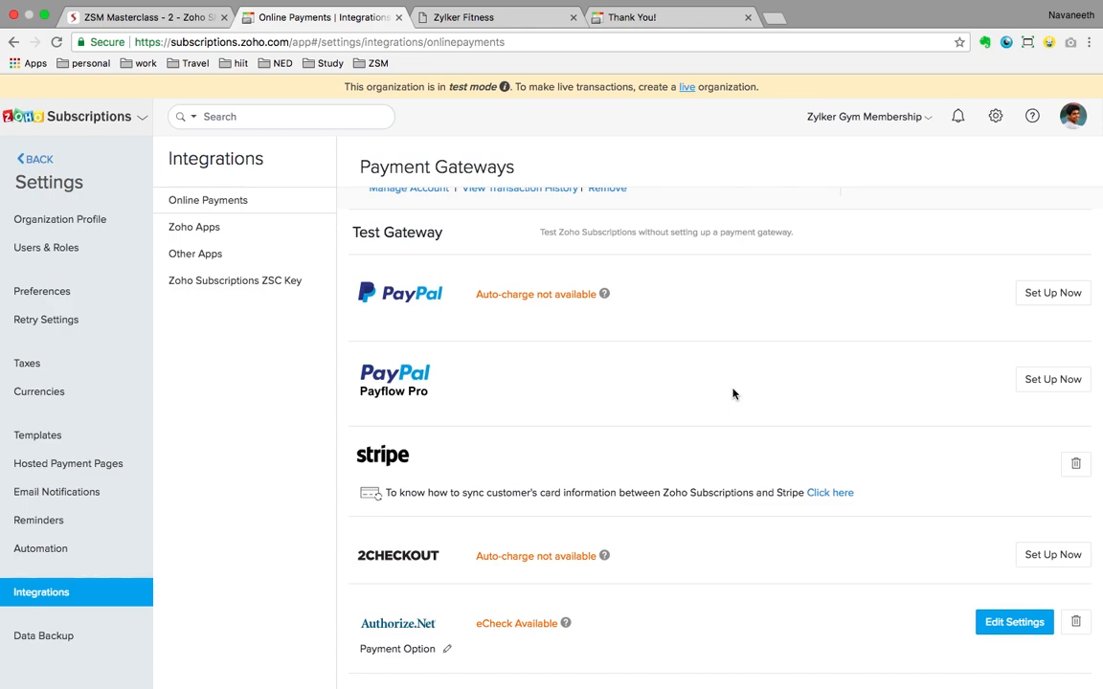
scroll(734, 393, up, 1)
scroll(733, 393, down, 5)
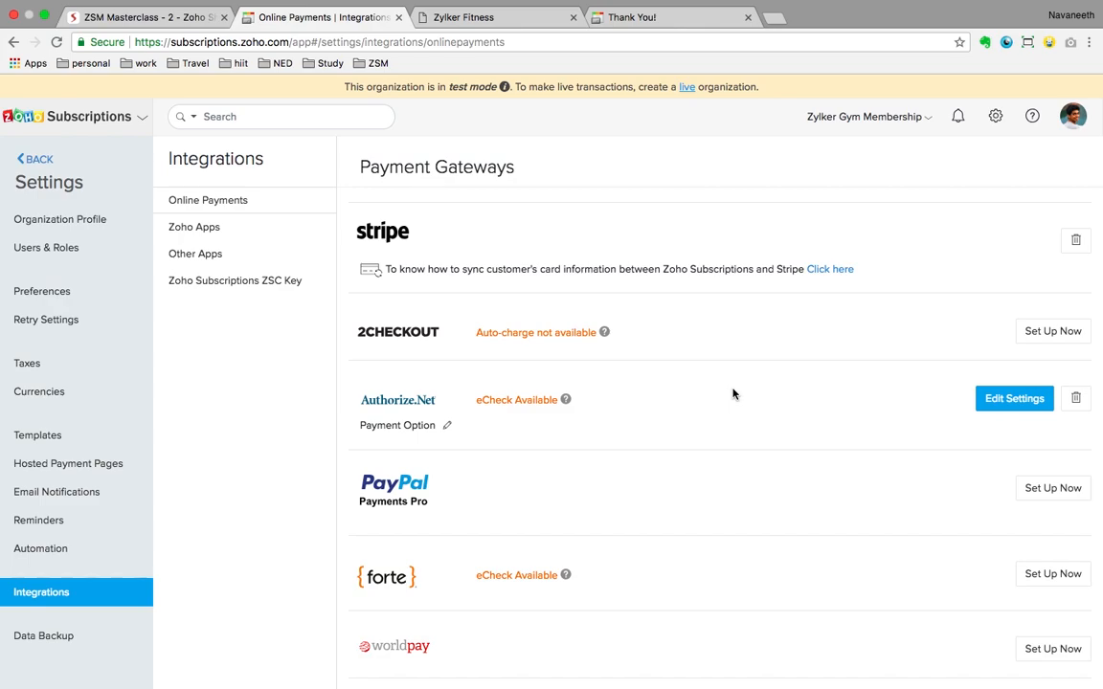
scroll(733, 394, up, 5)
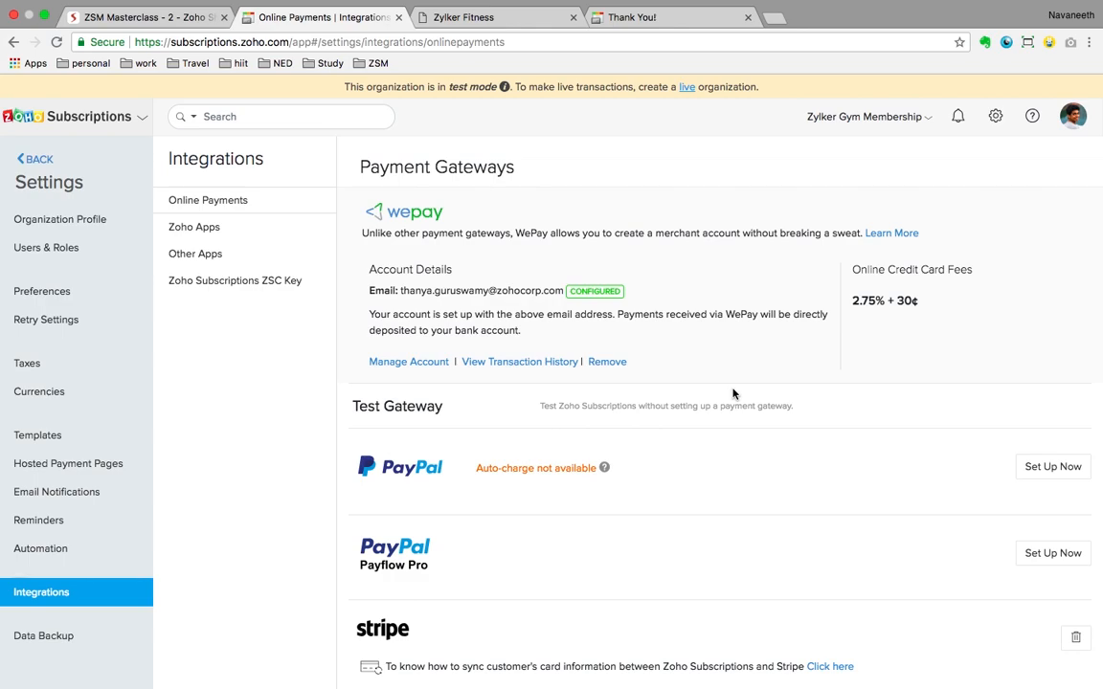
click(21, 159)
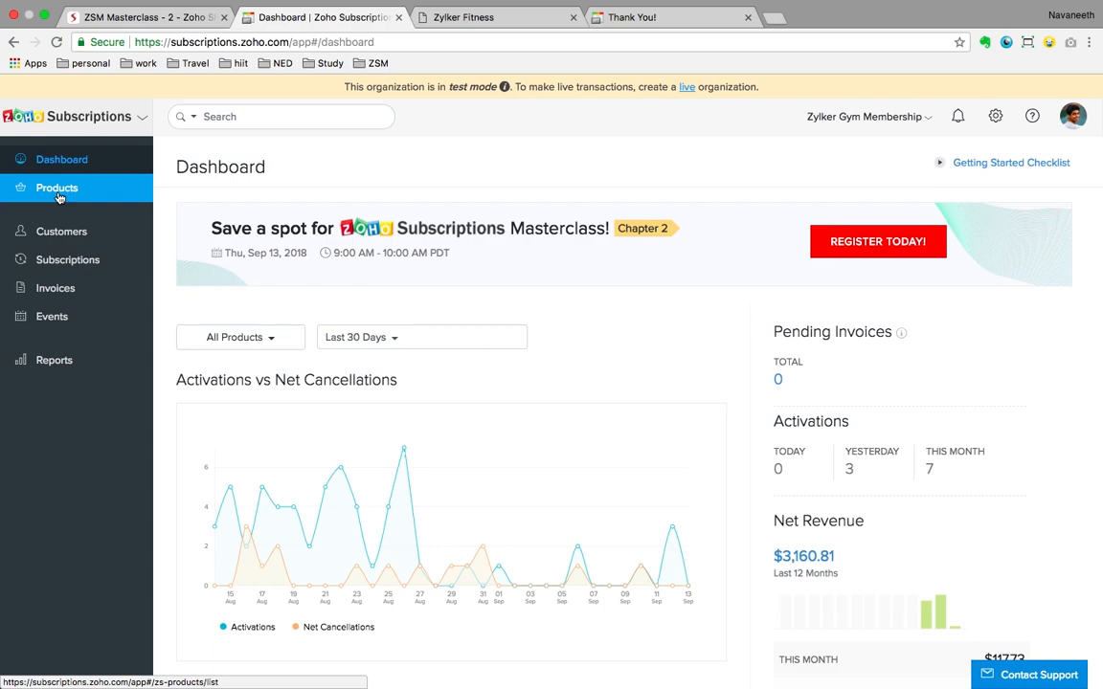
Step: Review the Zylker Fitness product's Starter, Fitter and Express plans, then choose More > Embed Widget
click(59, 191)
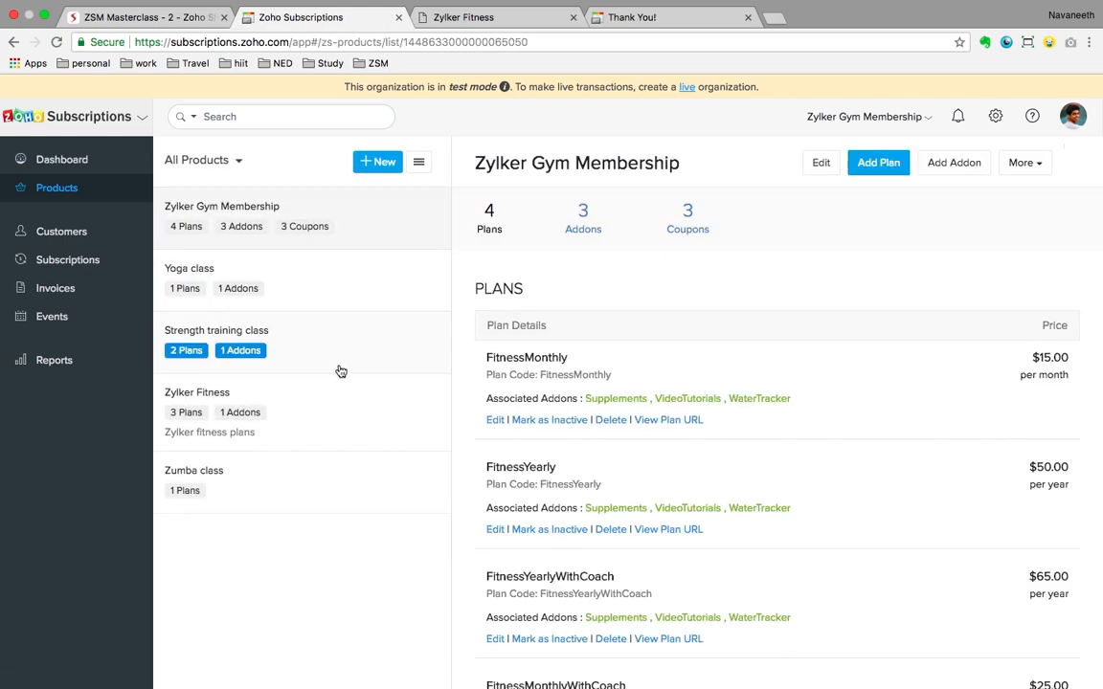
click(329, 402)
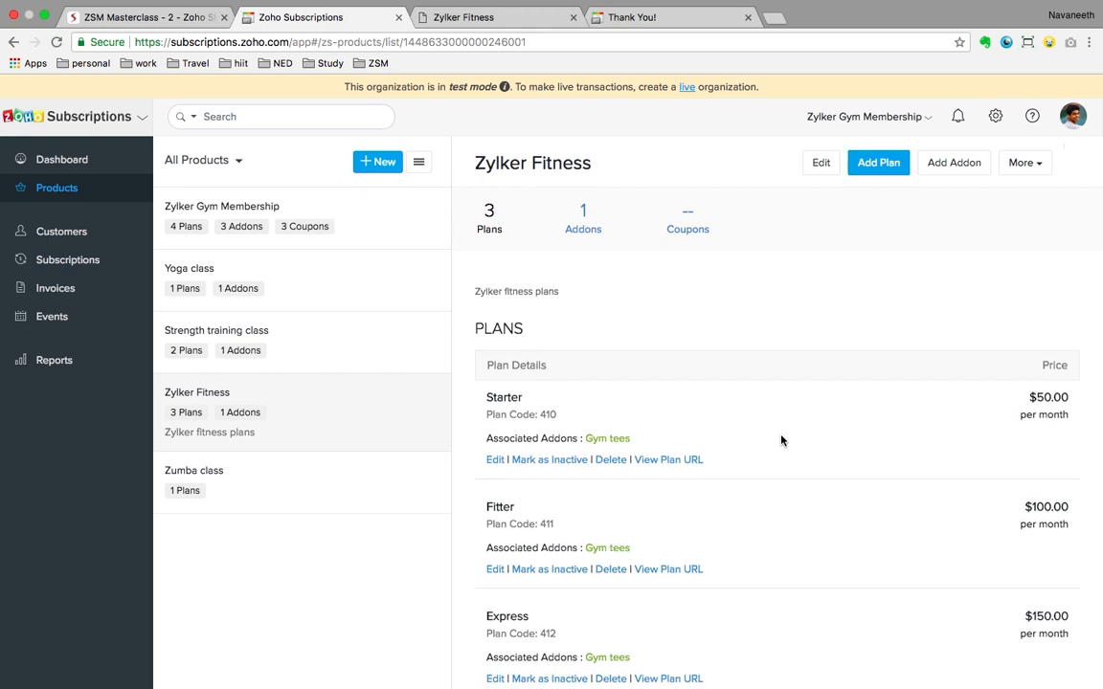
scroll(781, 440, down, 2)
scroll(781, 440, down, 1)
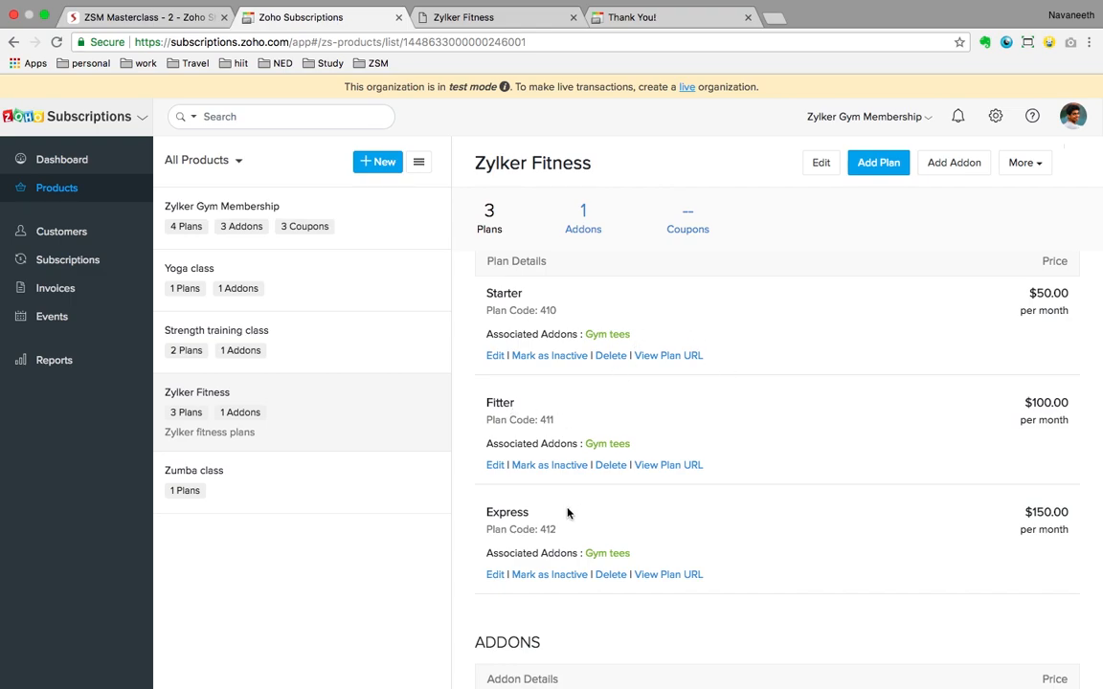
scroll(843, 463, up, 3)
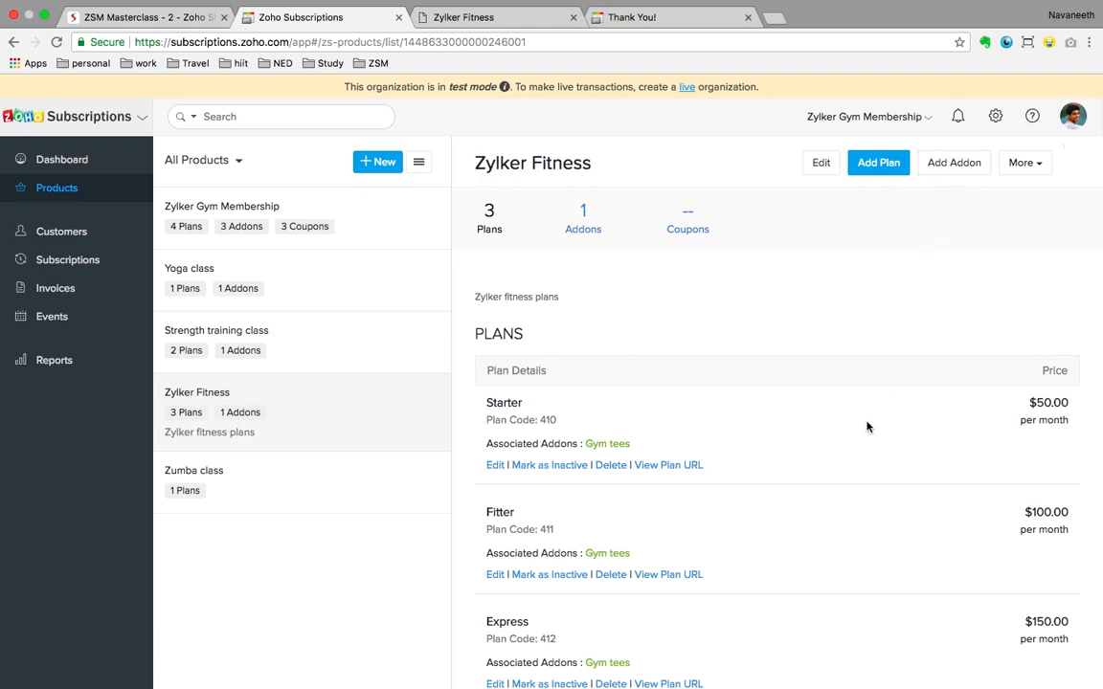
scroll(867, 427, down, 4)
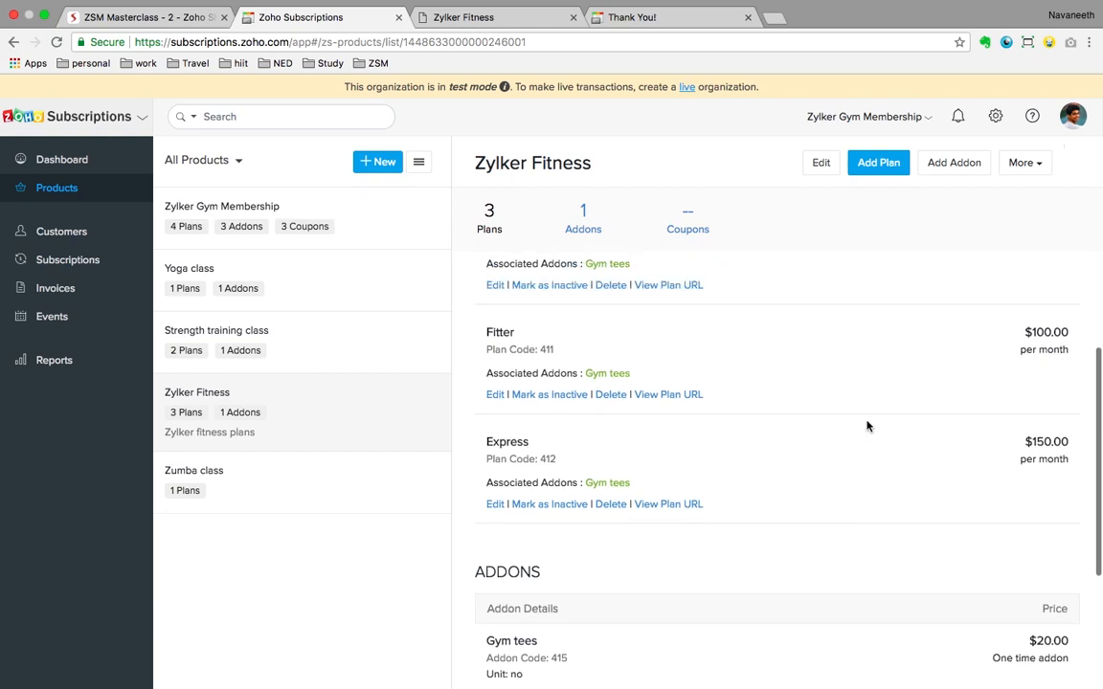
scroll(865, 424, up, 4)
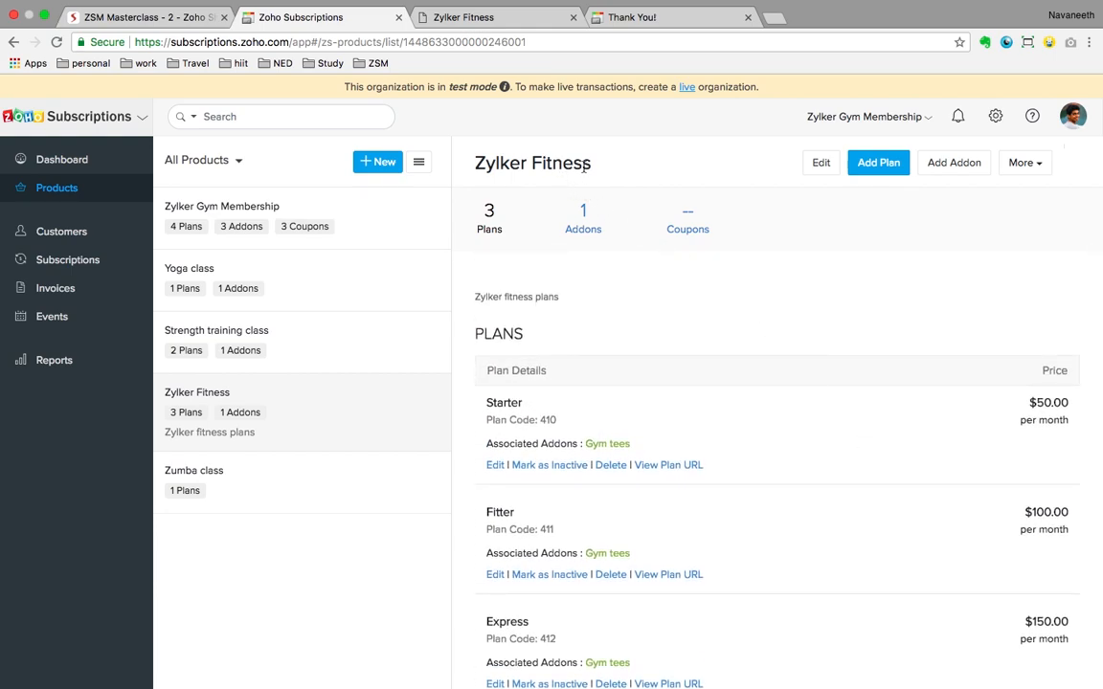
click(1032, 173)
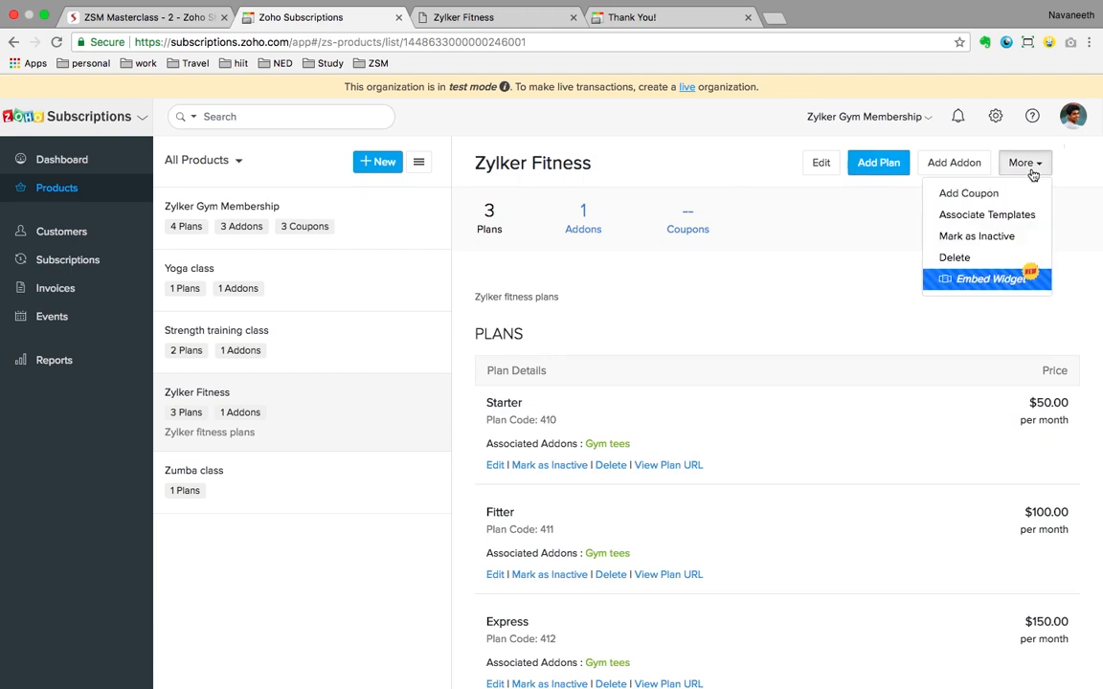
click(986, 280)
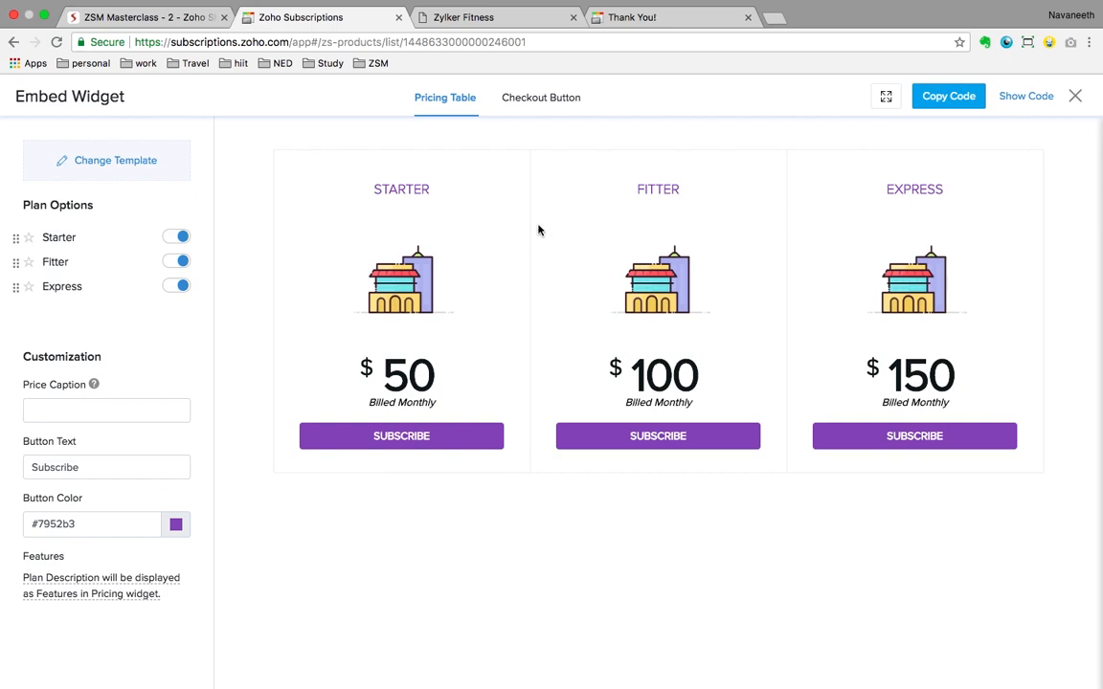
Step: Copy the Pricing Table embed code and switch to the Zylker Fitness website
click(1023, 99)
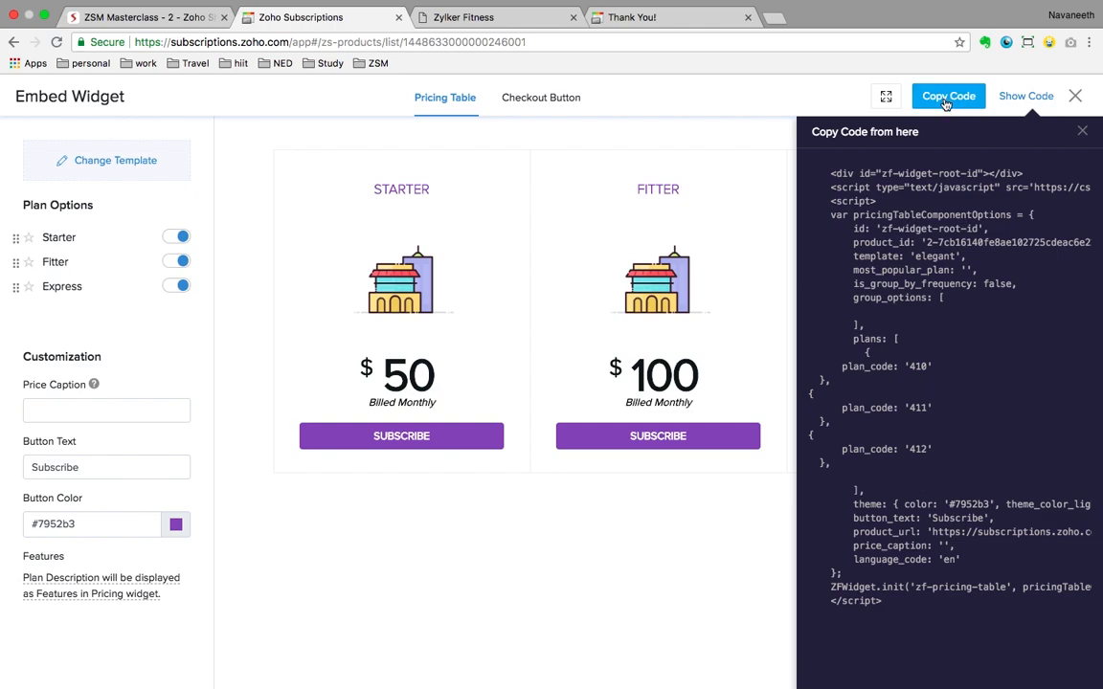
click(502, 18)
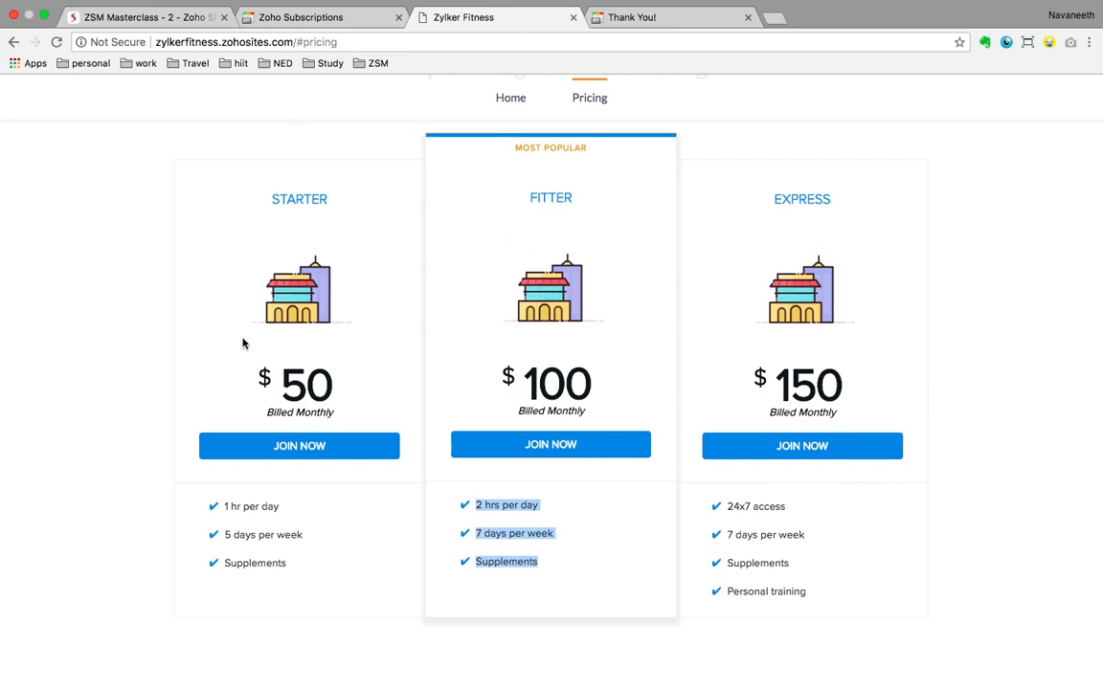
scroll(242, 343, up, 10)
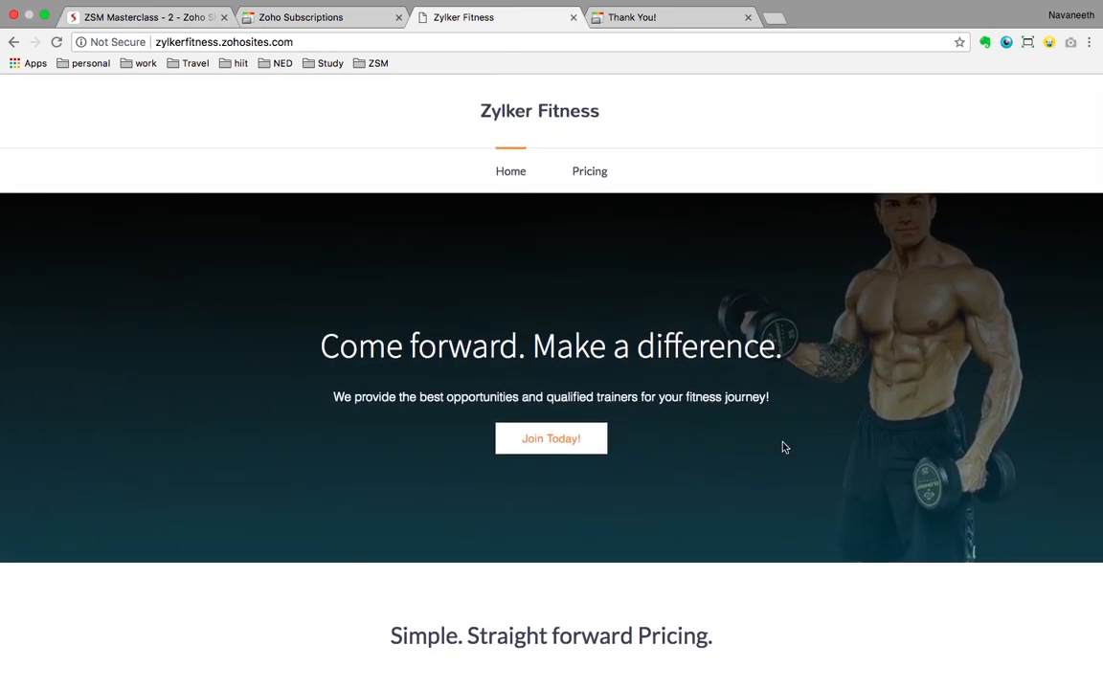
scroll(837, 547, down, 5)
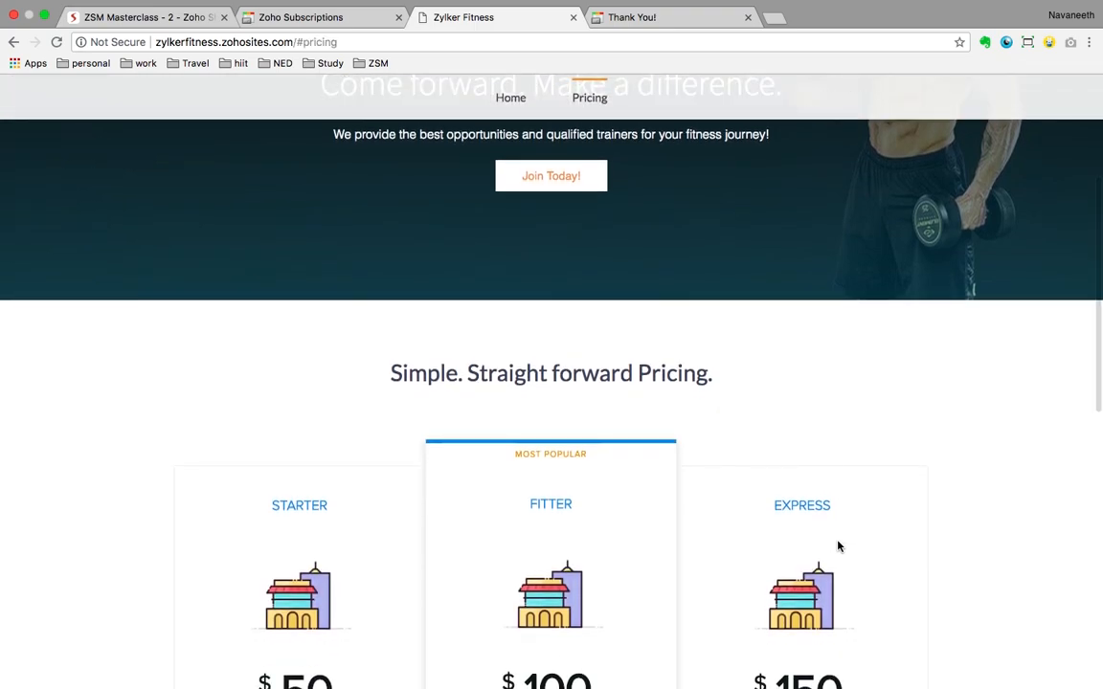
scroll(838, 546, down, 3)
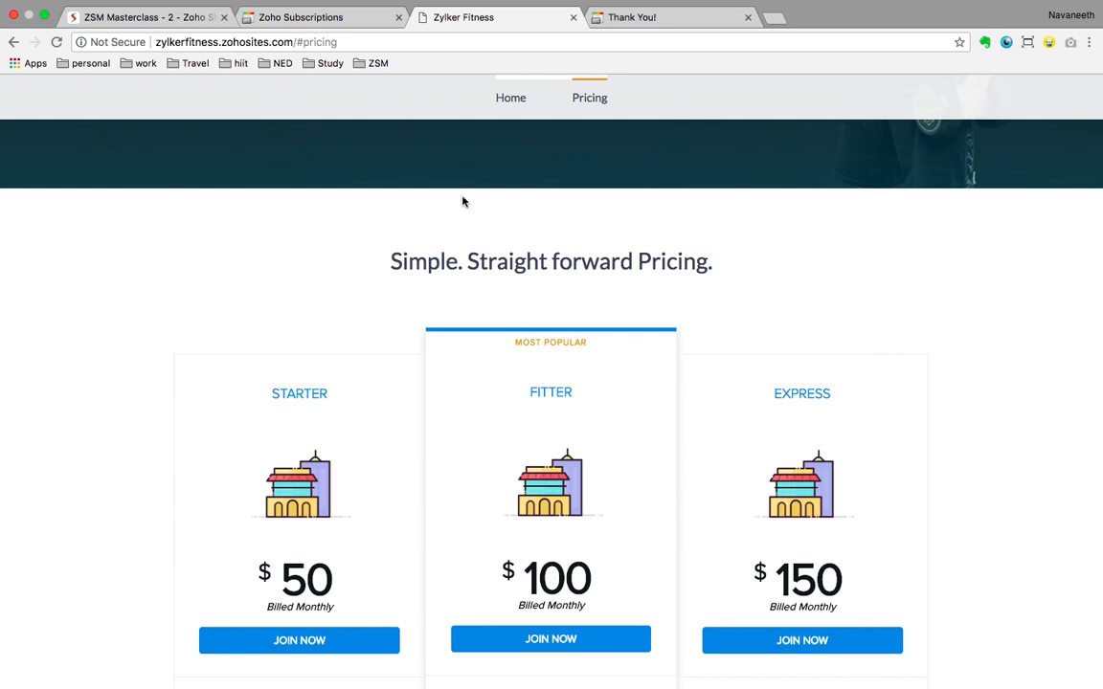
click(356, 21)
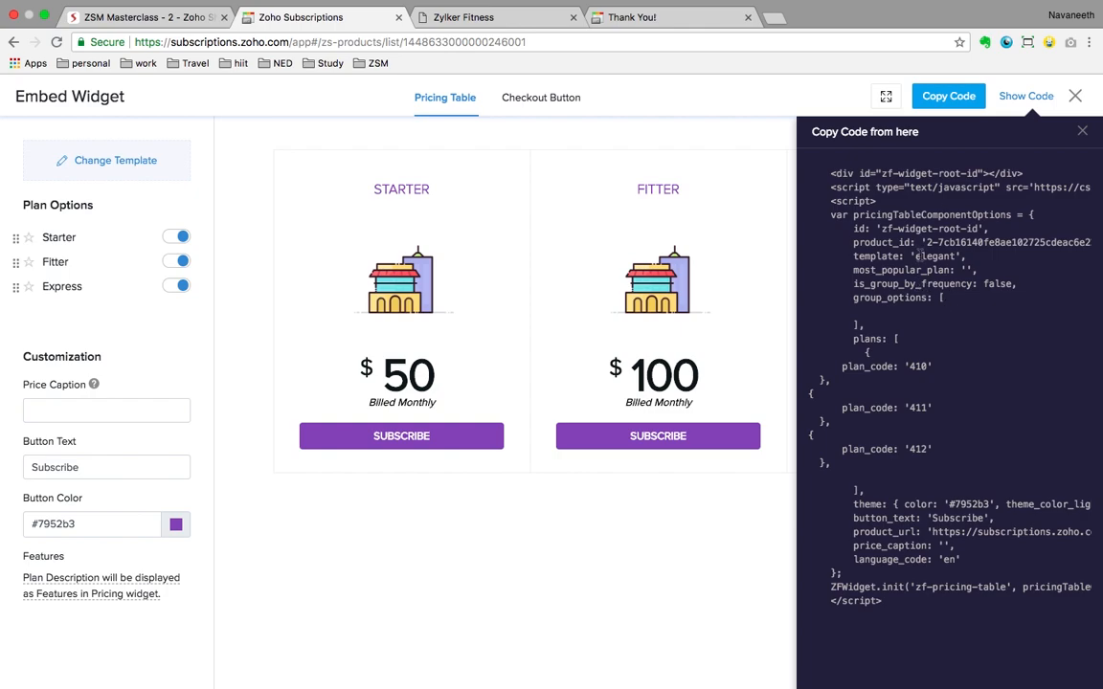
click(509, 23)
scroll(504, 296, up, 5)
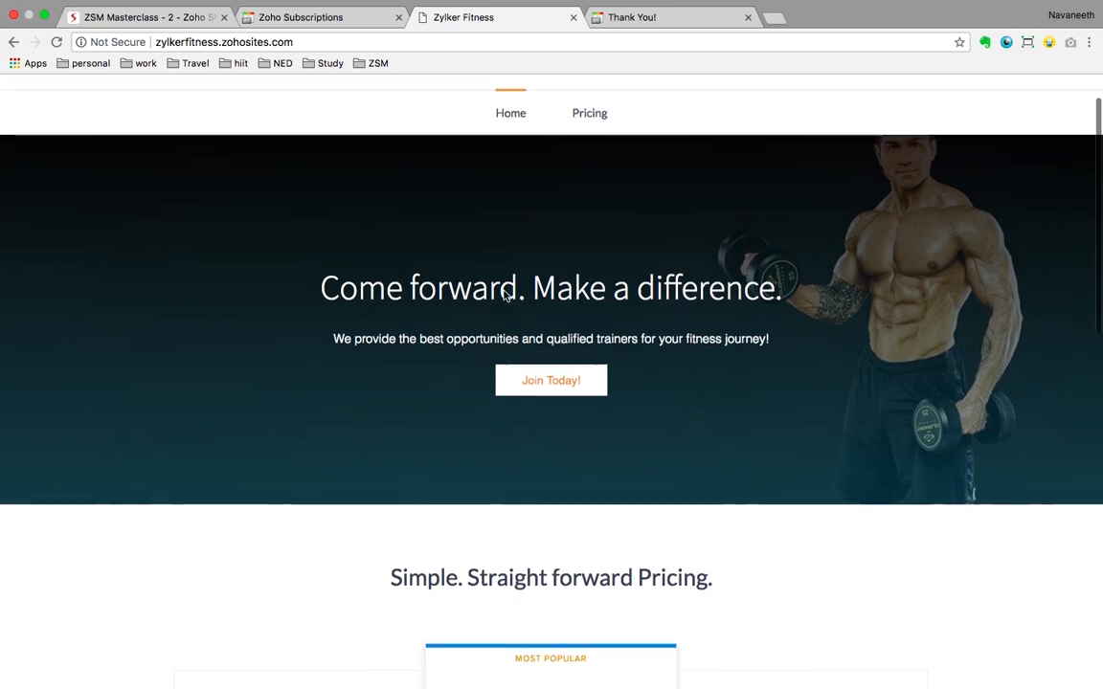
scroll(505, 295, down, 5)
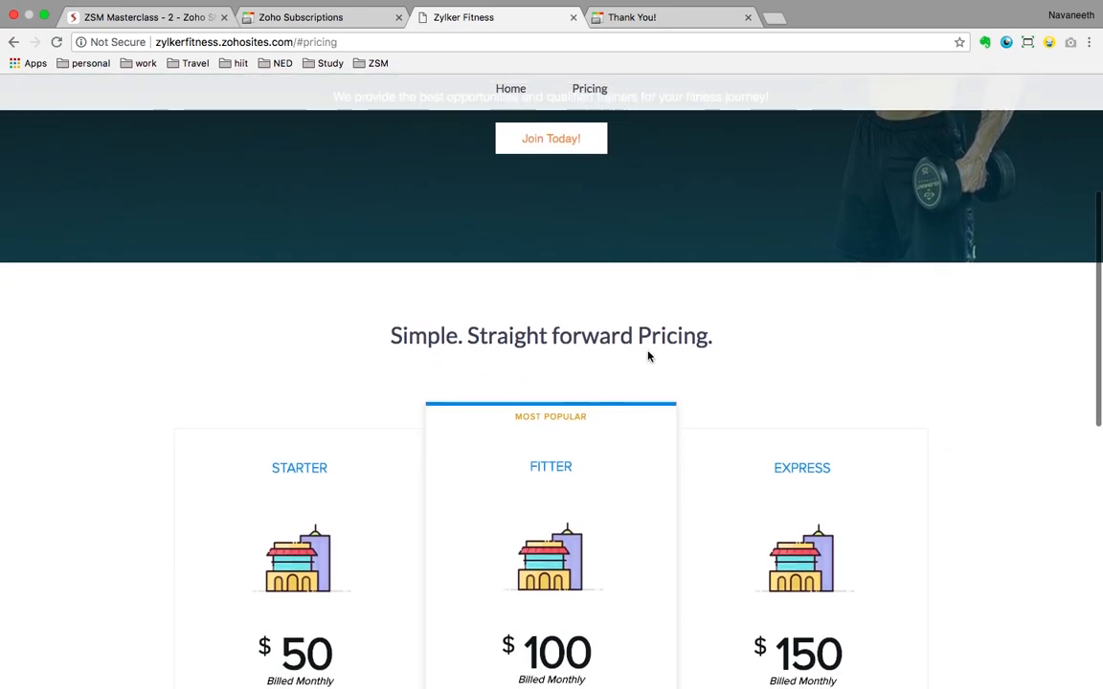
scroll(648, 357, down, 3)
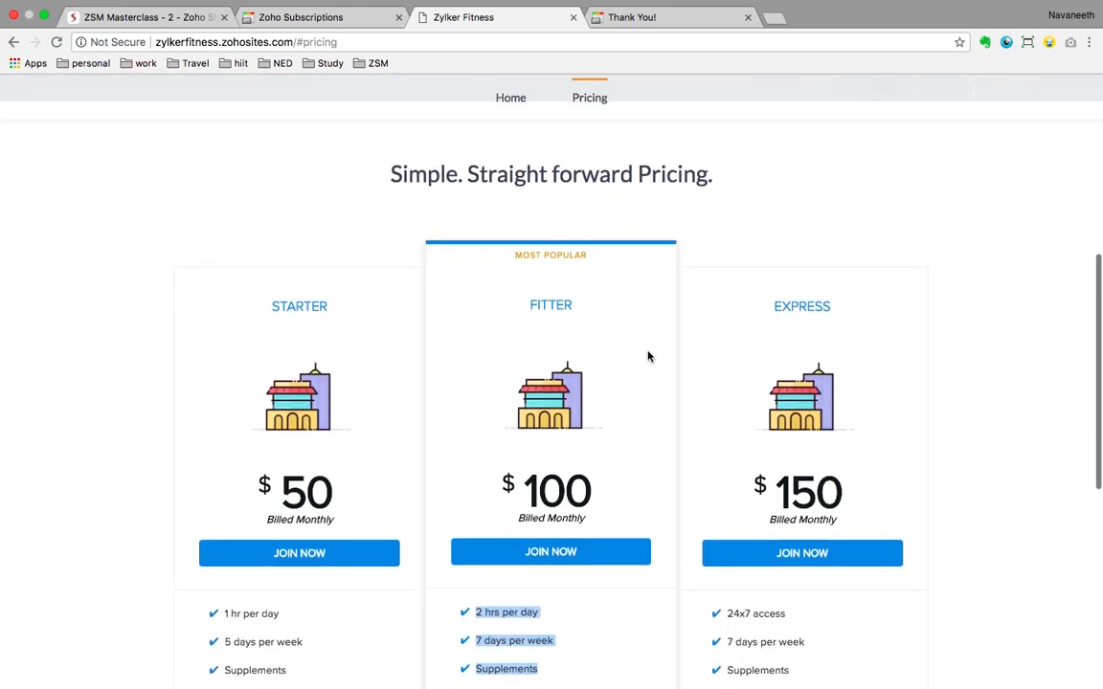
click(320, 25)
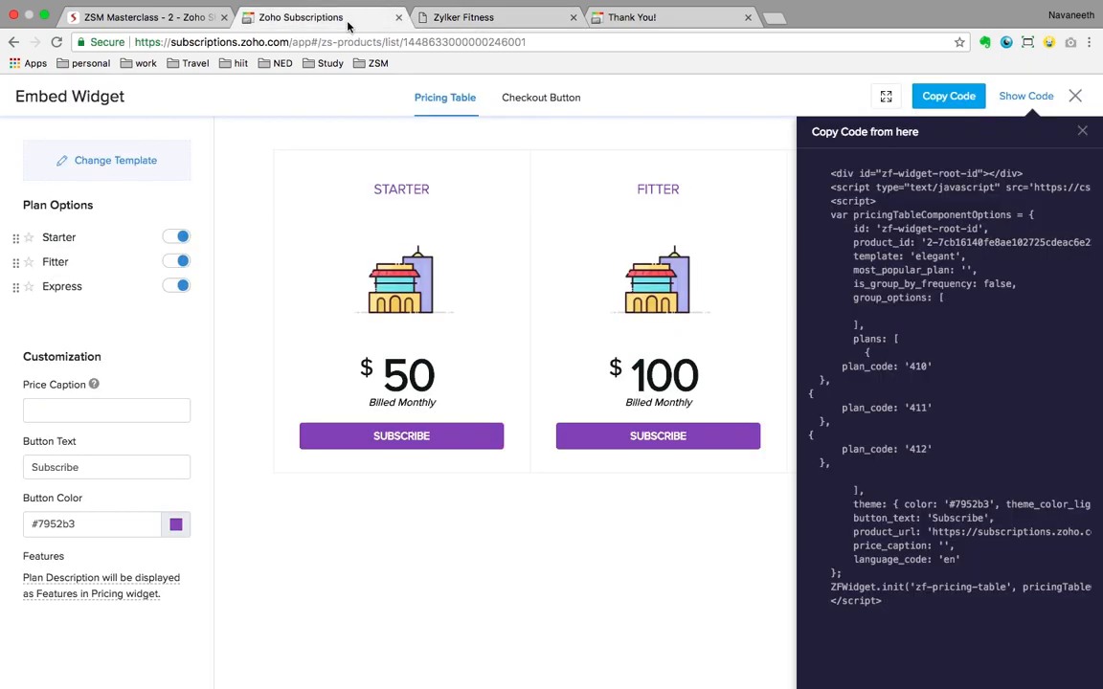
click(1082, 134)
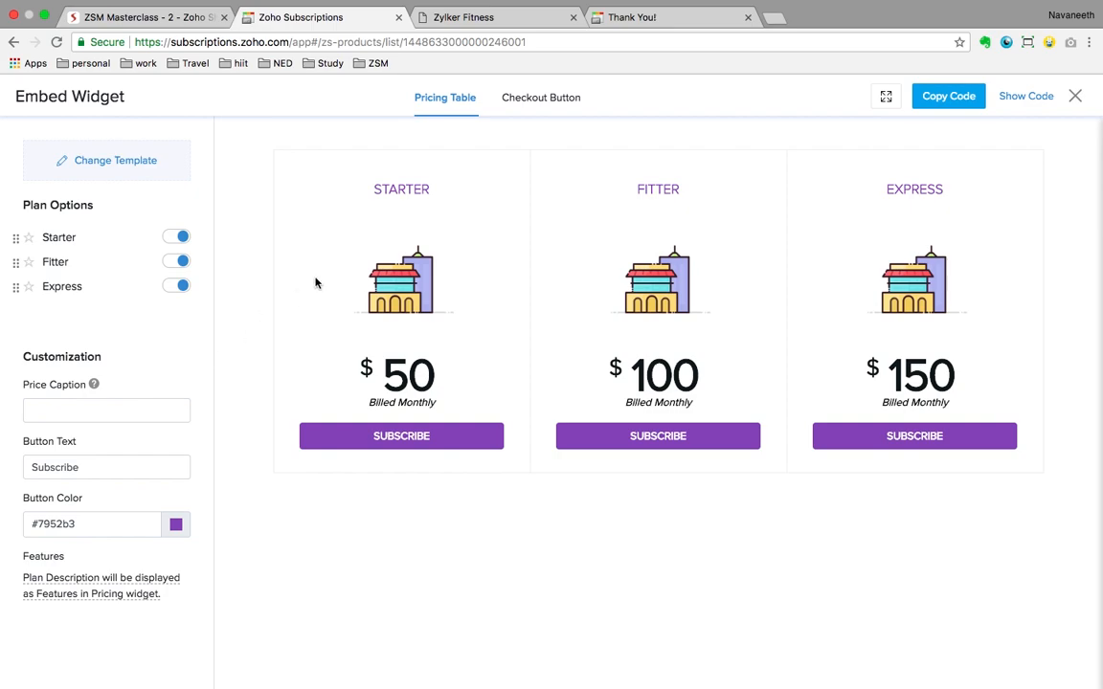
Step: Preview the Starter plan's Checkout Button, then close the Embed Widget and confirm
click(553, 101)
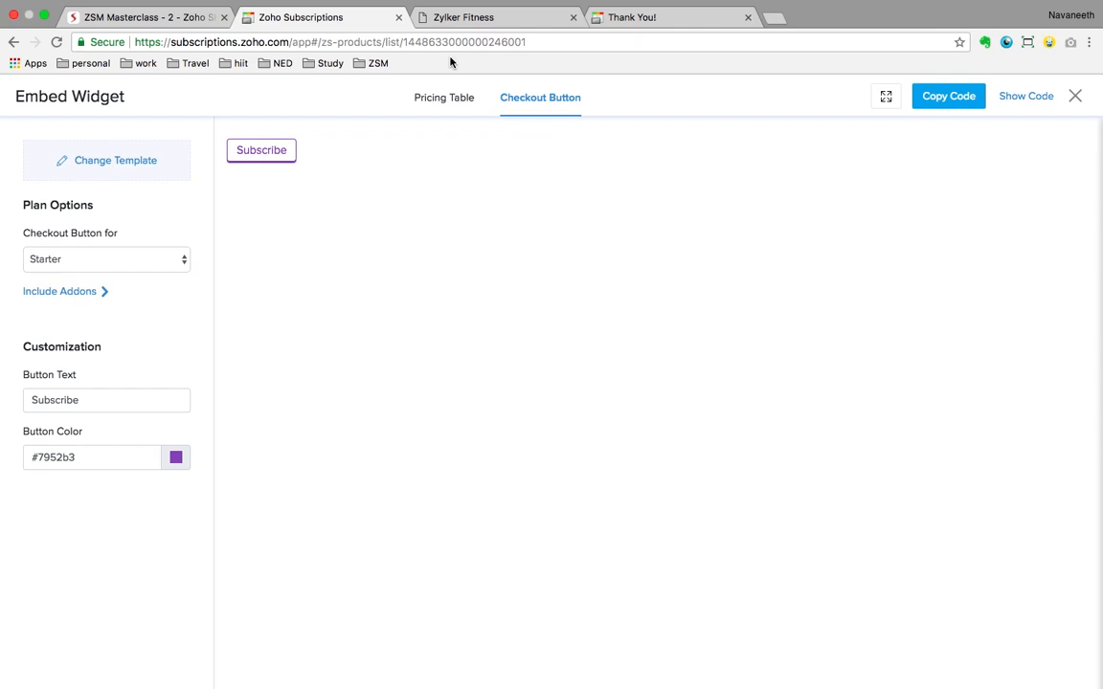
click(1075, 96)
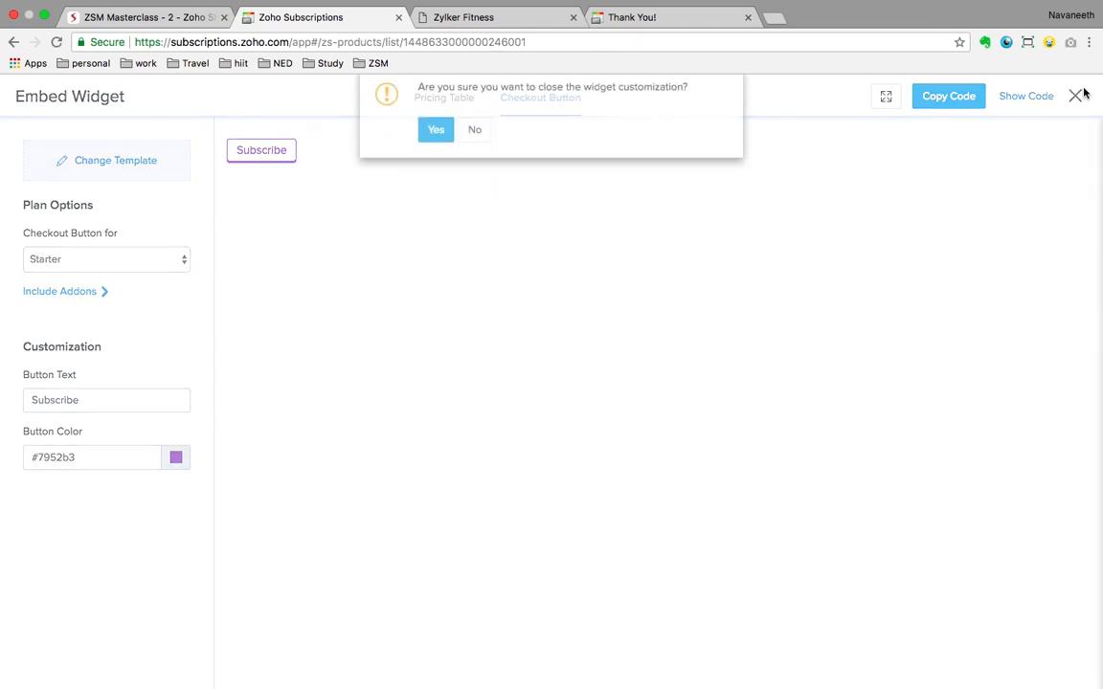
click(436, 142)
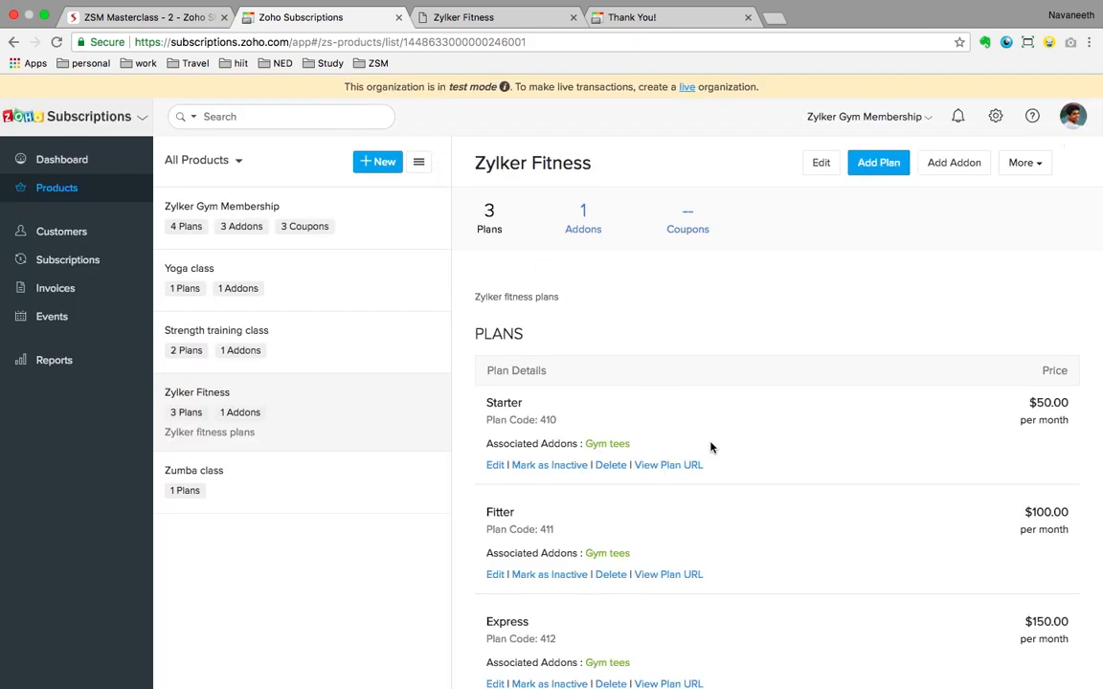
Step: Scroll through the Zylker Fitness plans: Starter $50, Fitter $100 and Express $150 monthly
scroll(712, 447, down, 2)
scroll(711, 447, down, 2)
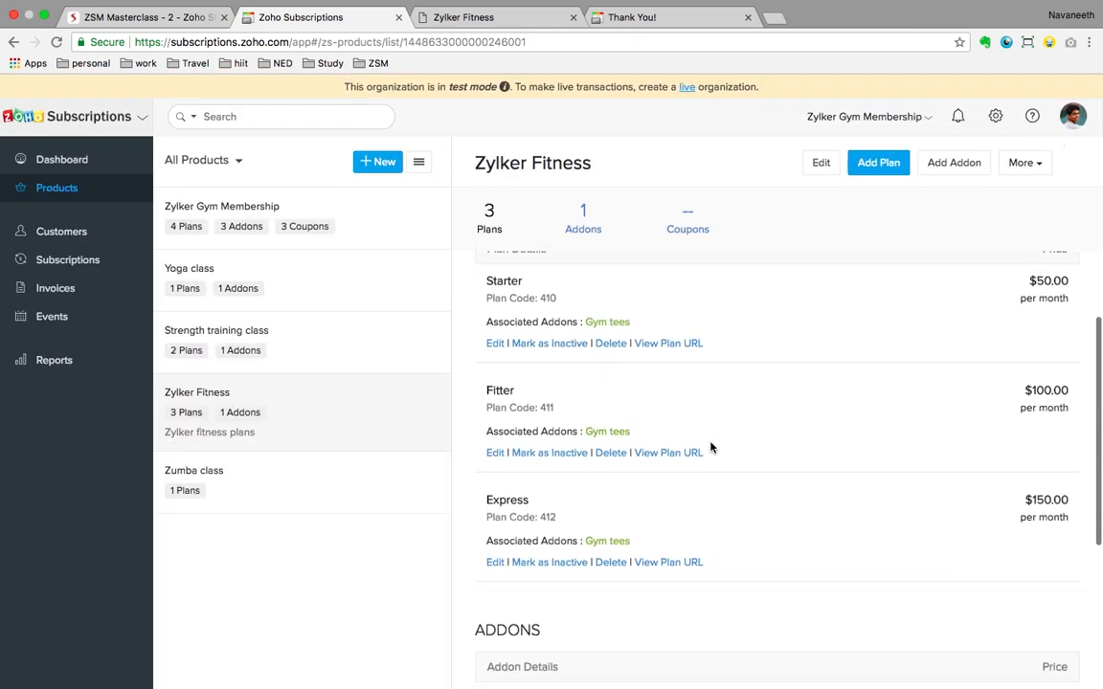
scroll(712, 447, up, 1)
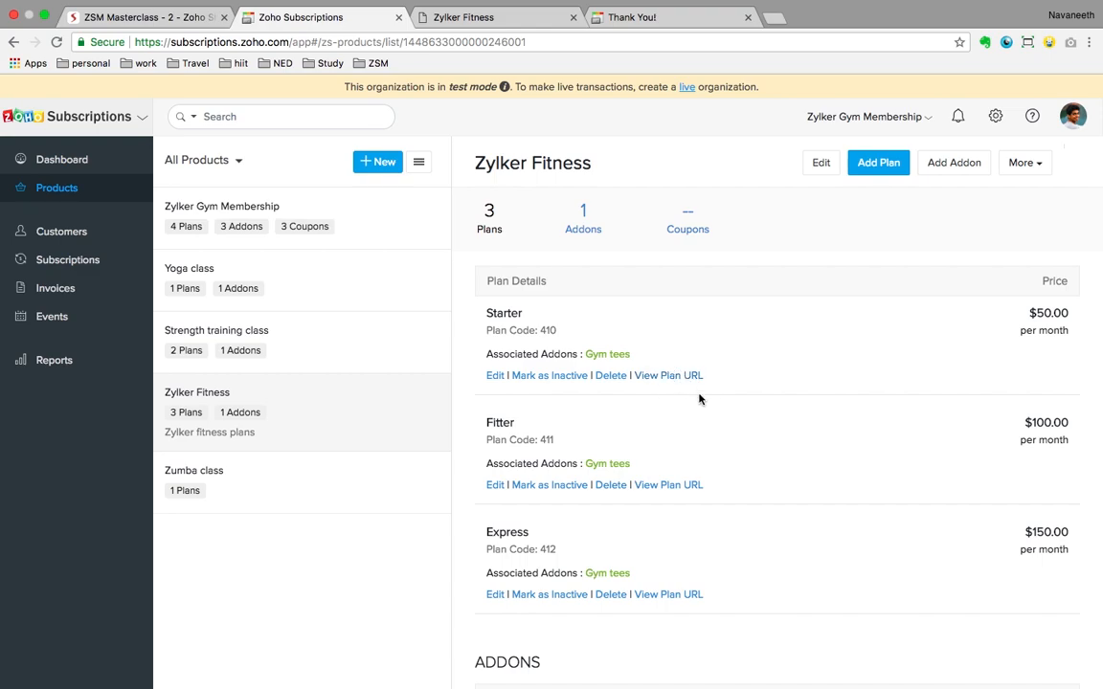
scroll(699, 402, down, 2)
scroll(697, 408, up, 3)
scroll(696, 408, up, 1)
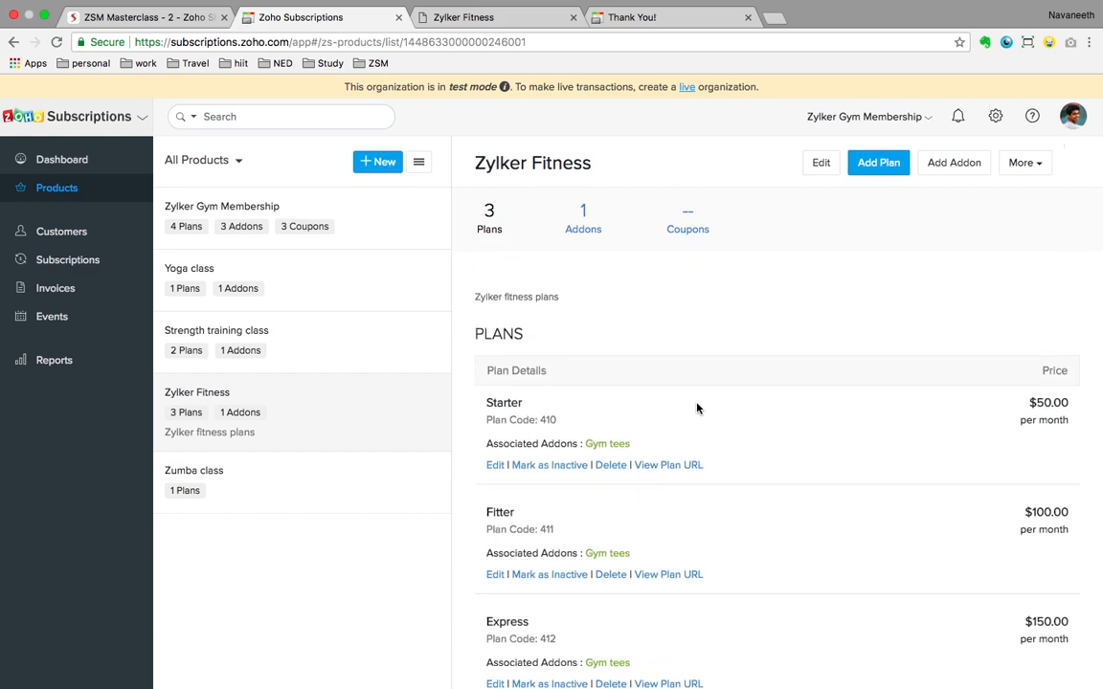
scroll(697, 407, down, 2)
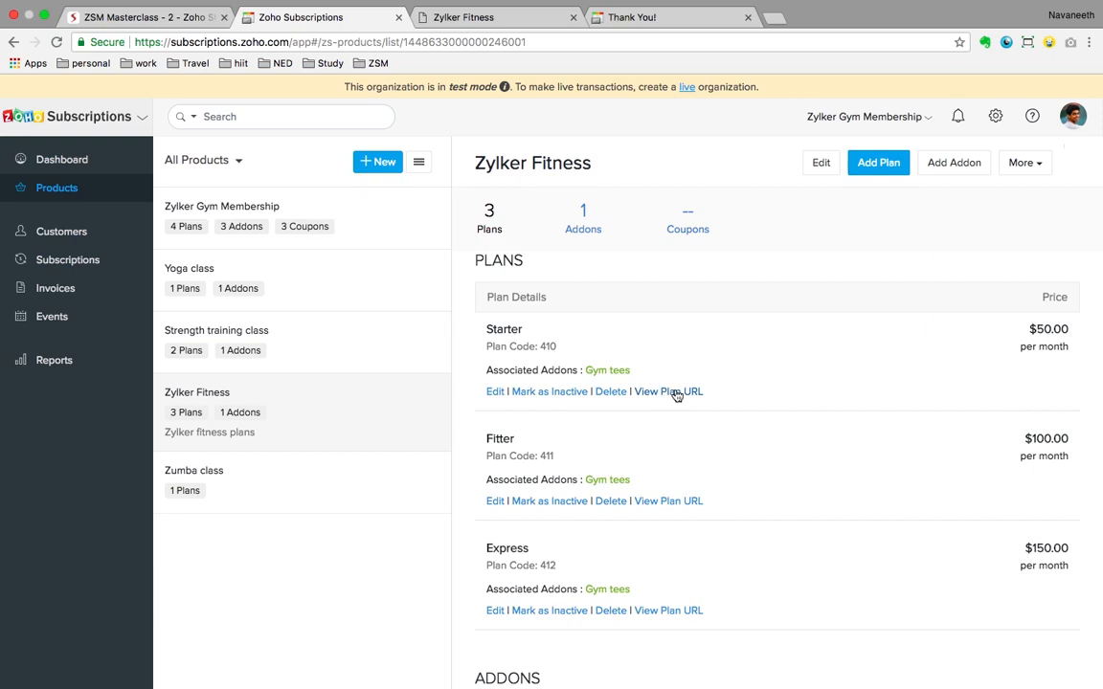
Step: Open the Starter plan's hosted payment page and review the $50.00 plus 7.5% tax, $53.75 checkout
click(660, 394)
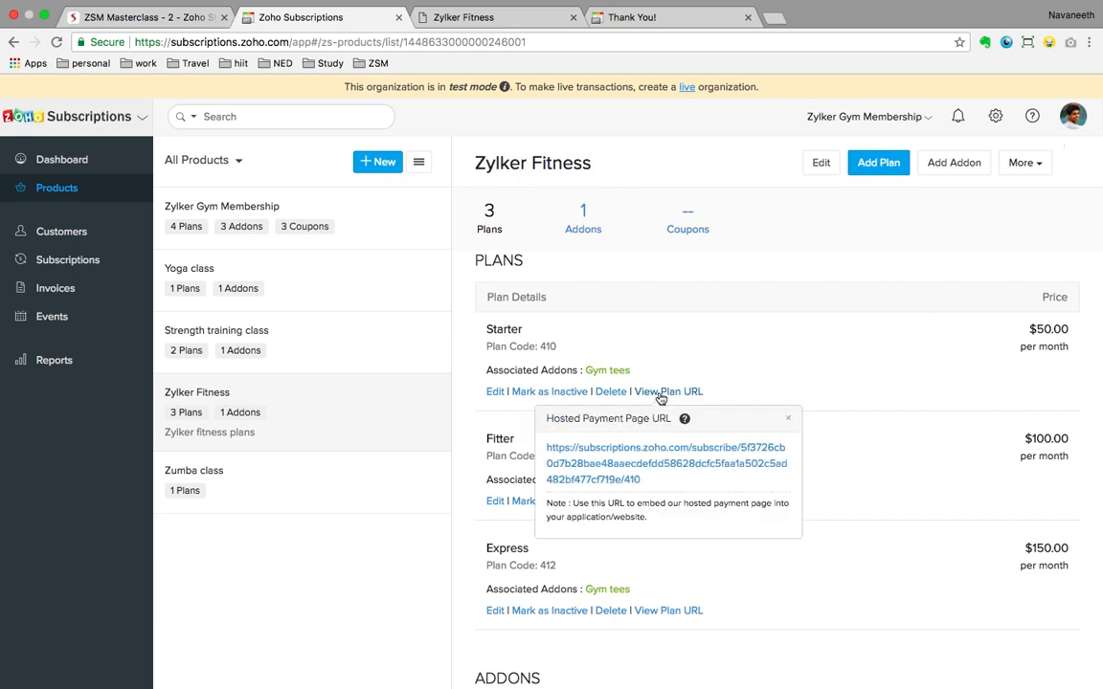
click(651, 455)
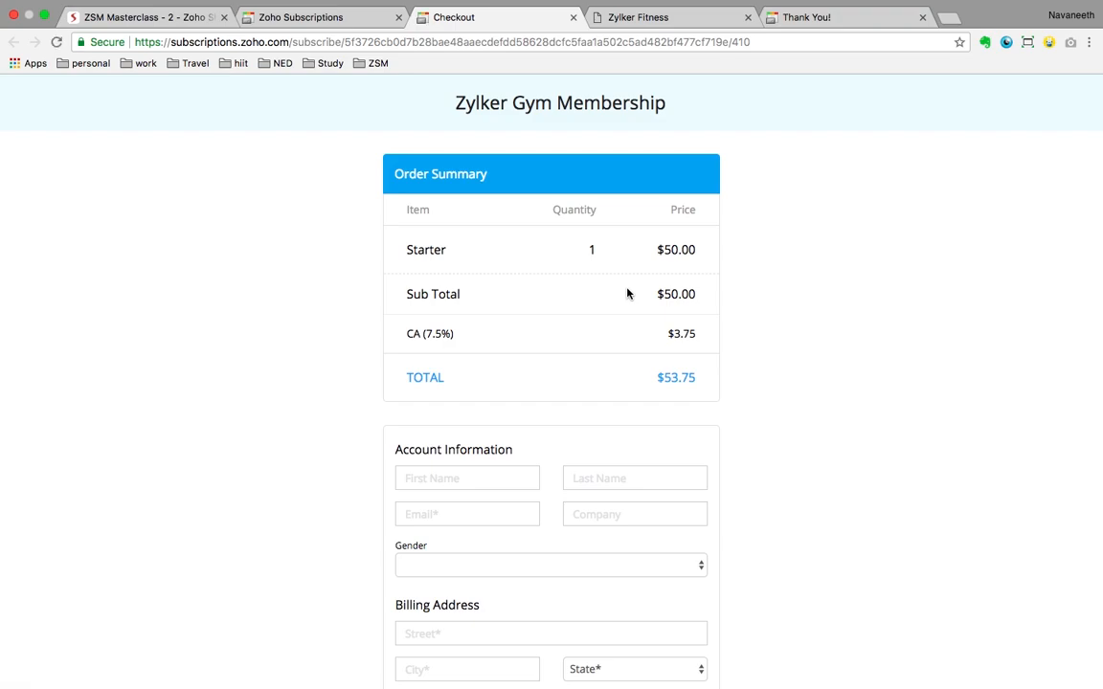
scroll(627, 293, down, 2)
scroll(627, 293, down, 3)
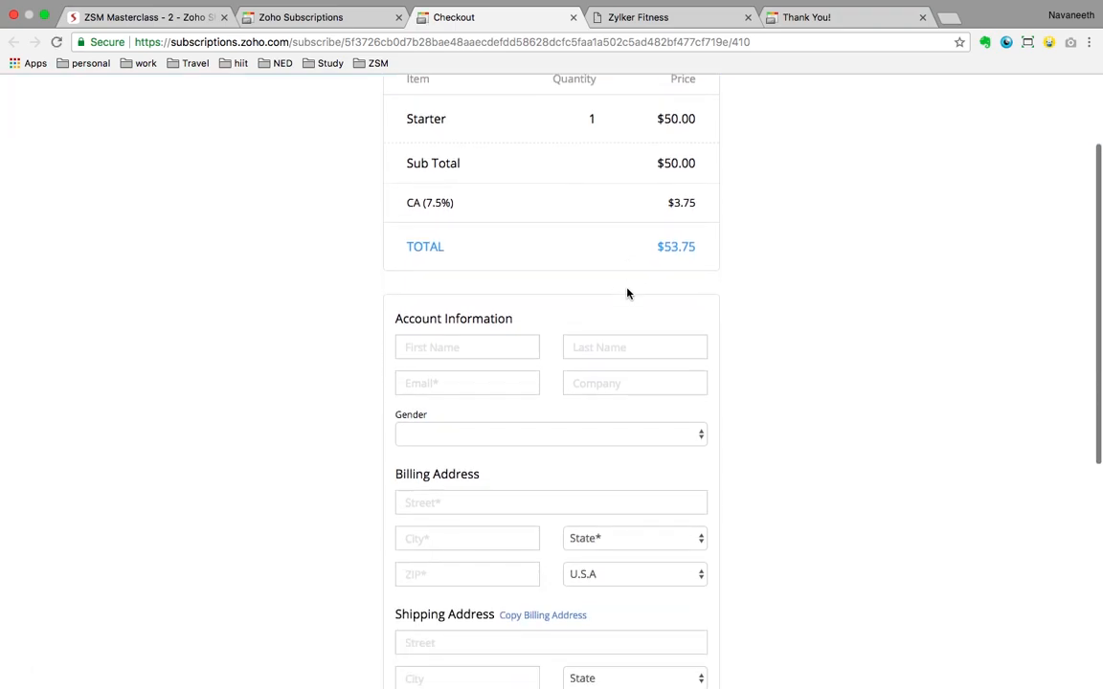
scroll(627, 293, down, 5)
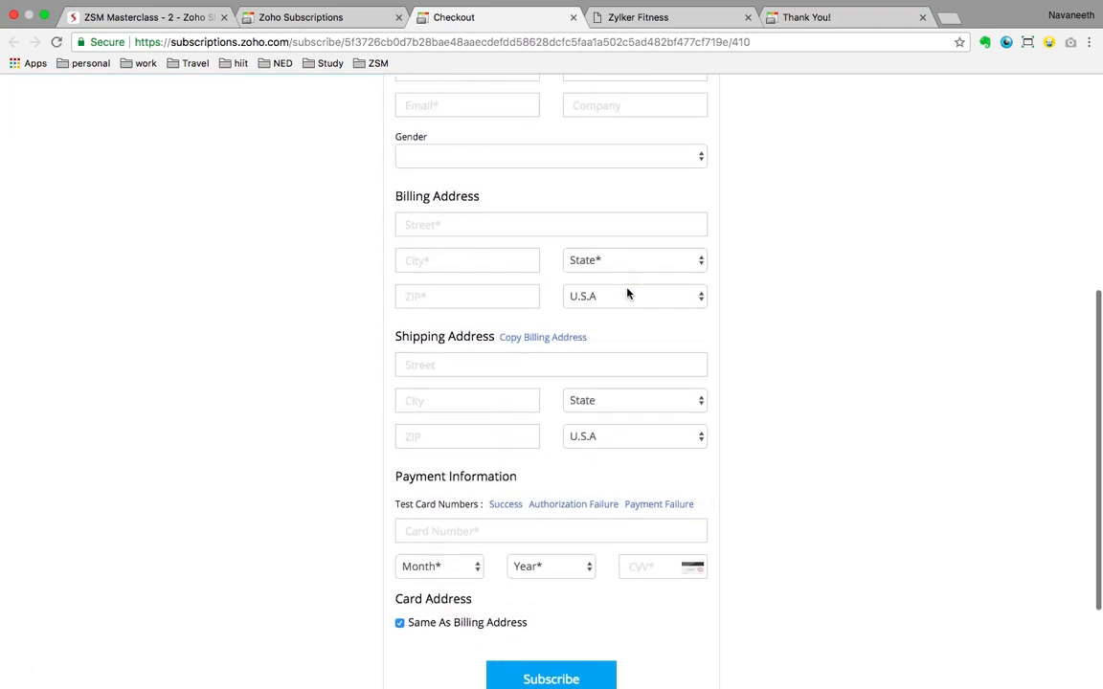
scroll(627, 293, down, 1)
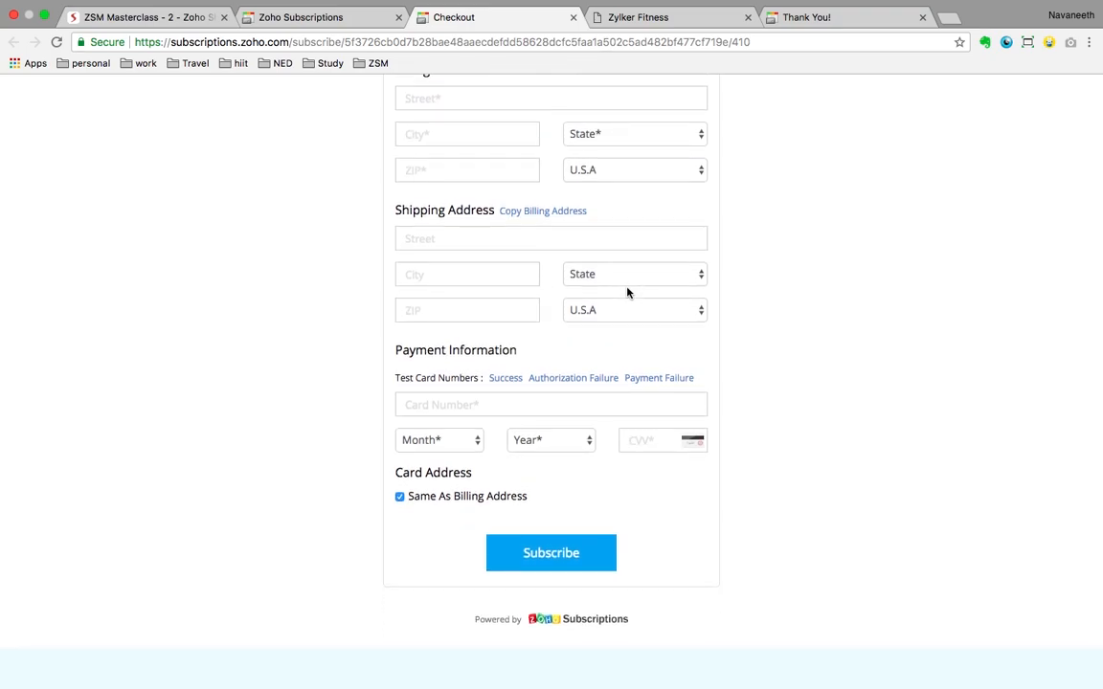
scroll(883, 281, up, 5)
scroll(884, 281, up, 4)
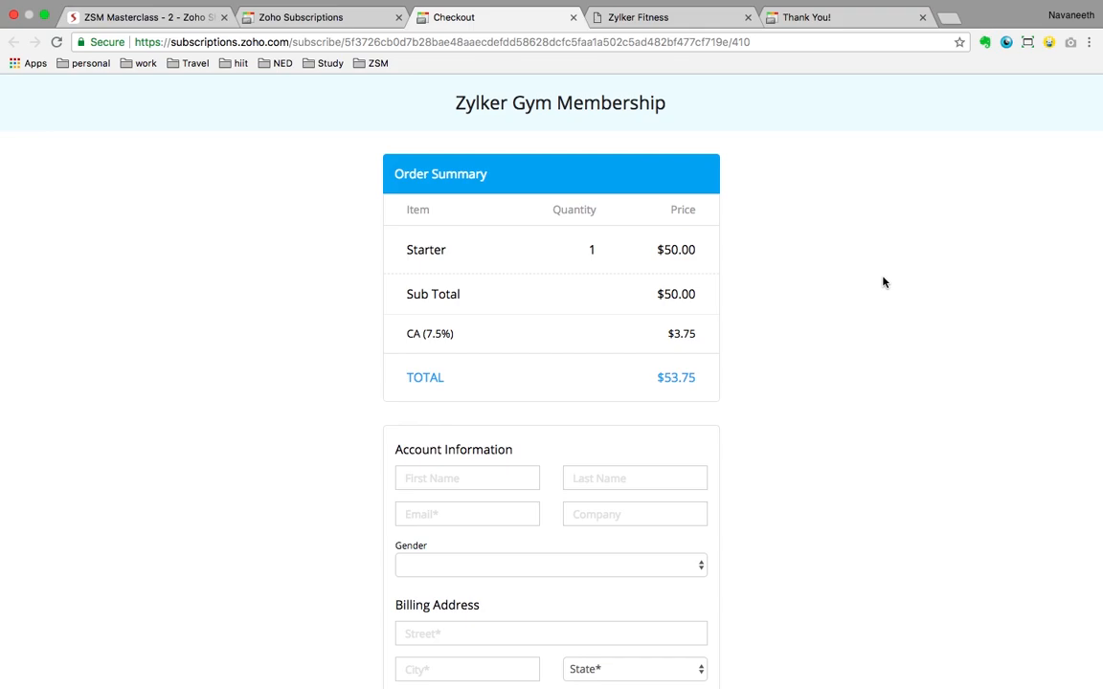
Step: Return to the Zoho Subscriptions tab and show the Dashboard with $3,160.81 net revenue
click(337, 23)
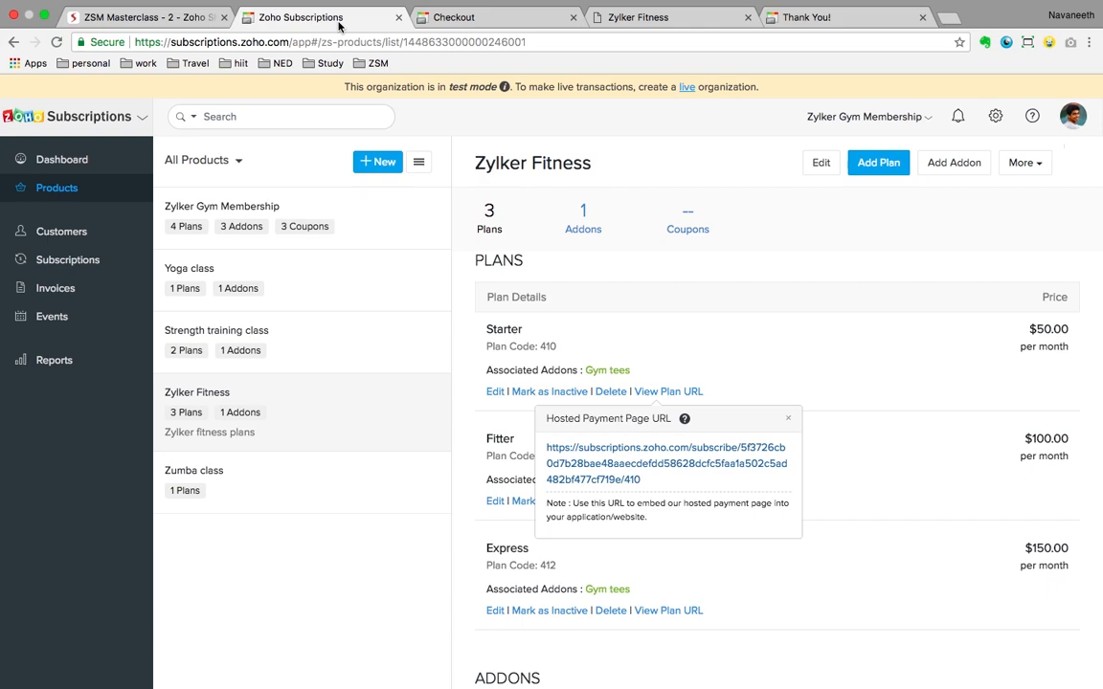
click(90, 166)
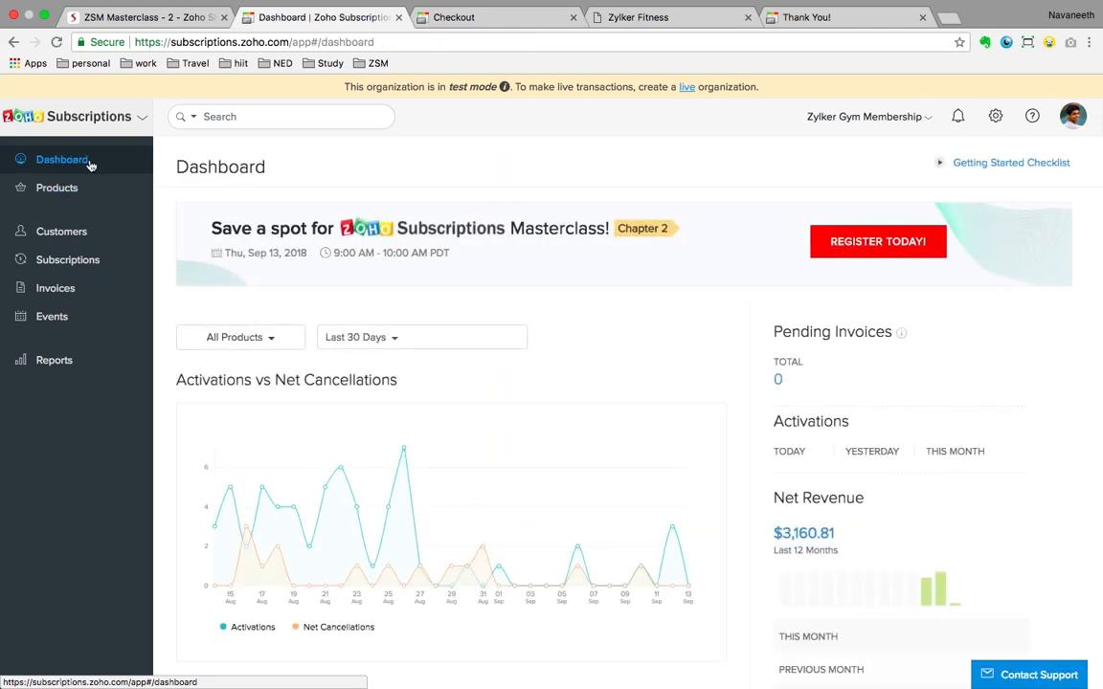
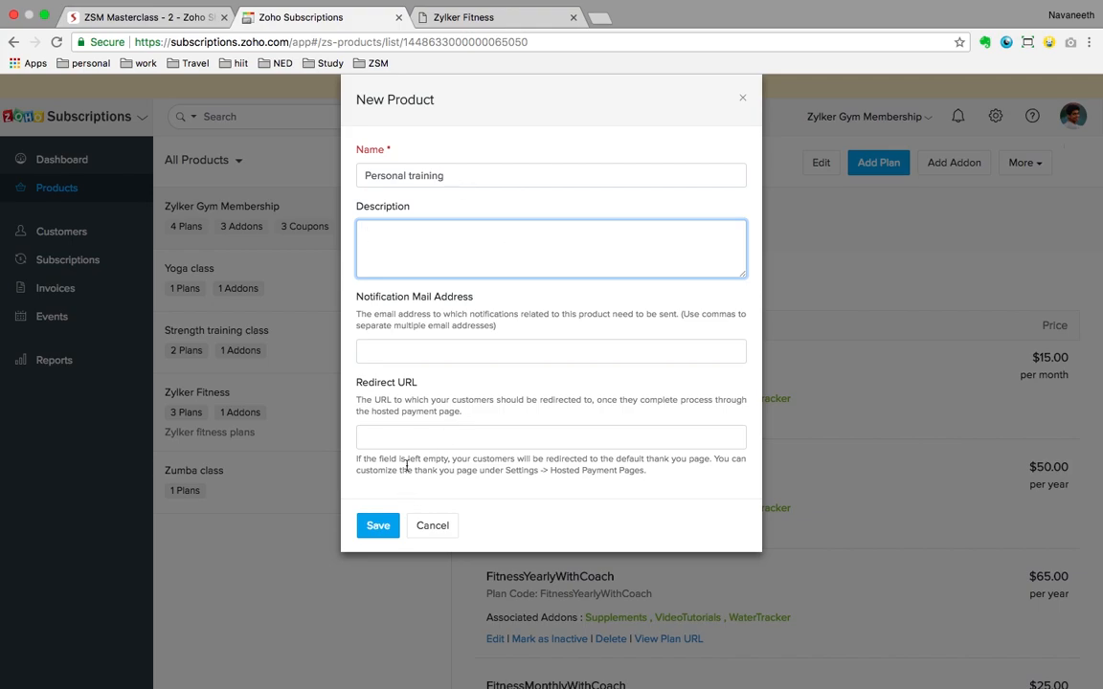
Step: Save Personal training and add its Monthy plan: code 601, $200 monthly, included in the widget
click(388, 528)
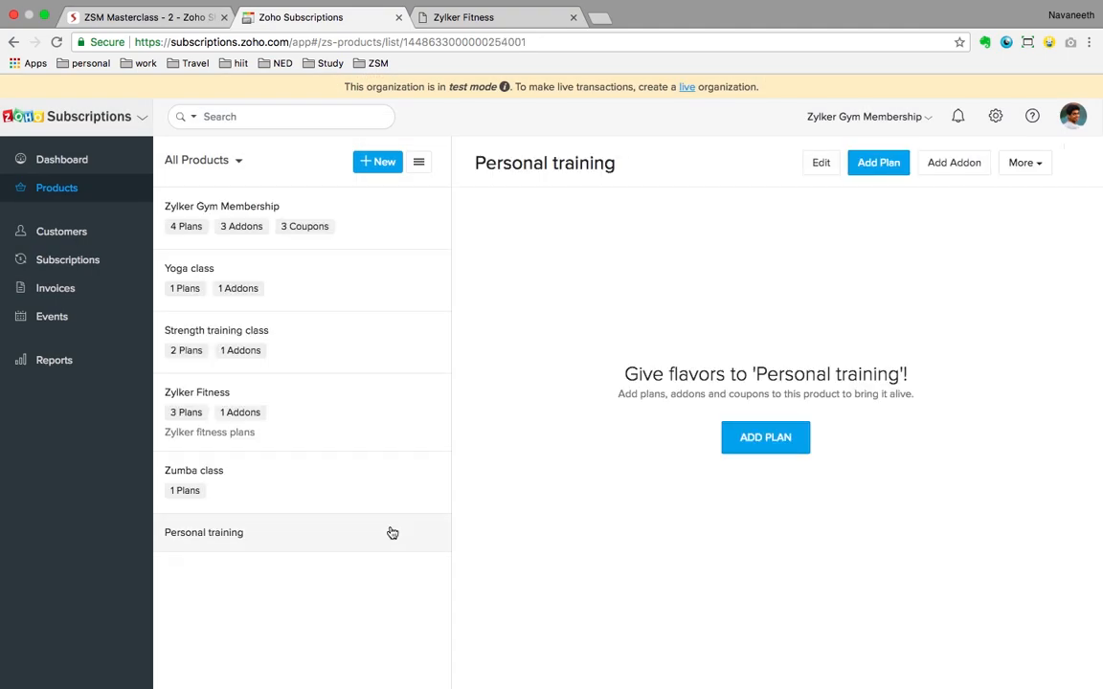
click(860, 171)
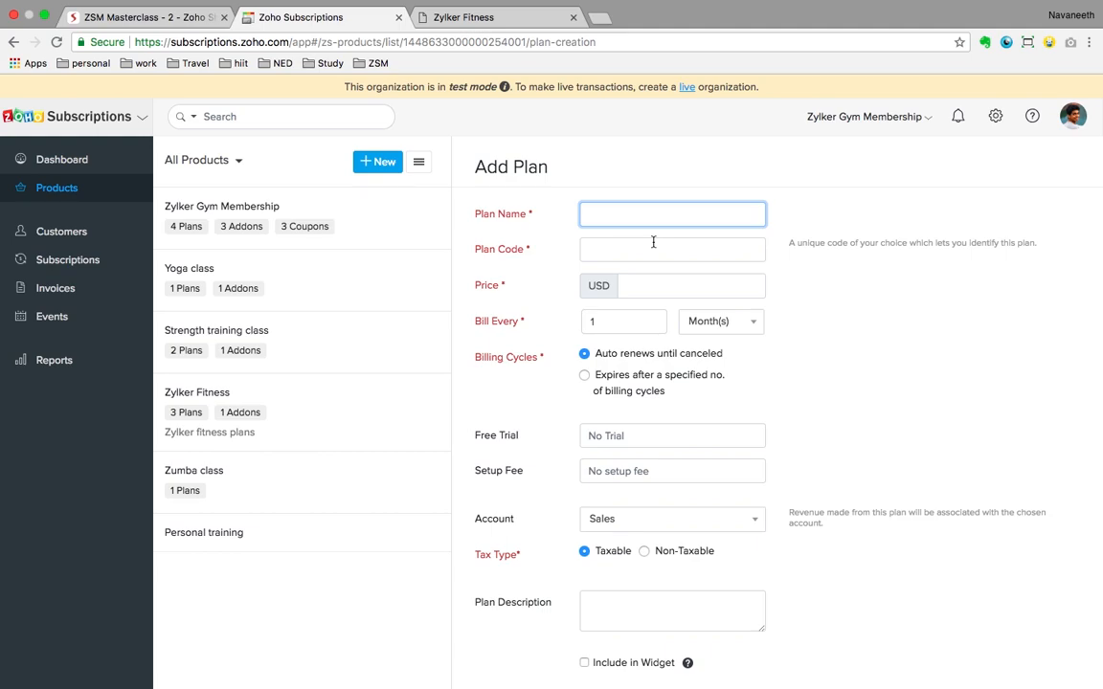
text(Monthy)
click(626, 253)
text(601)
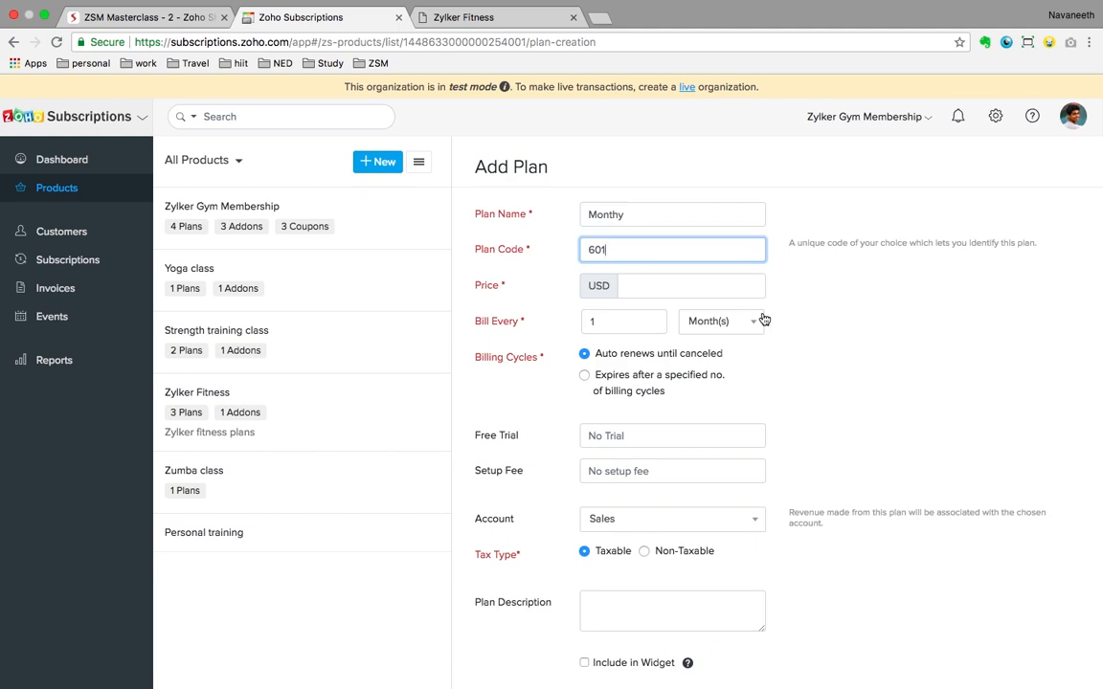
click(694, 283)
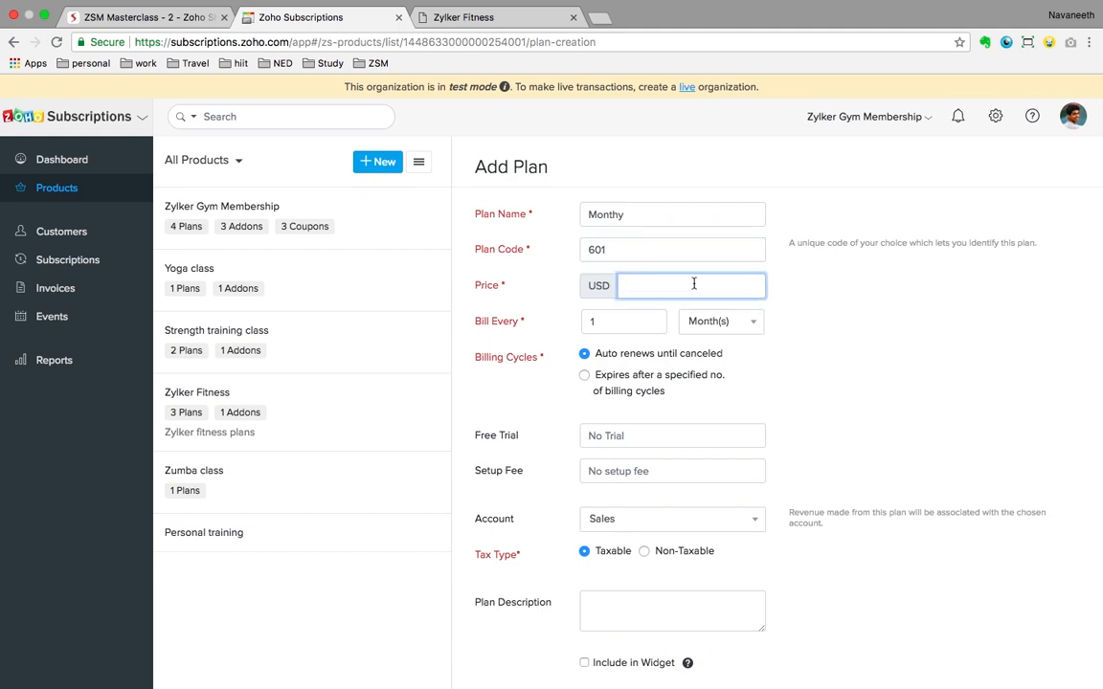
text(200)
click(900, 365)
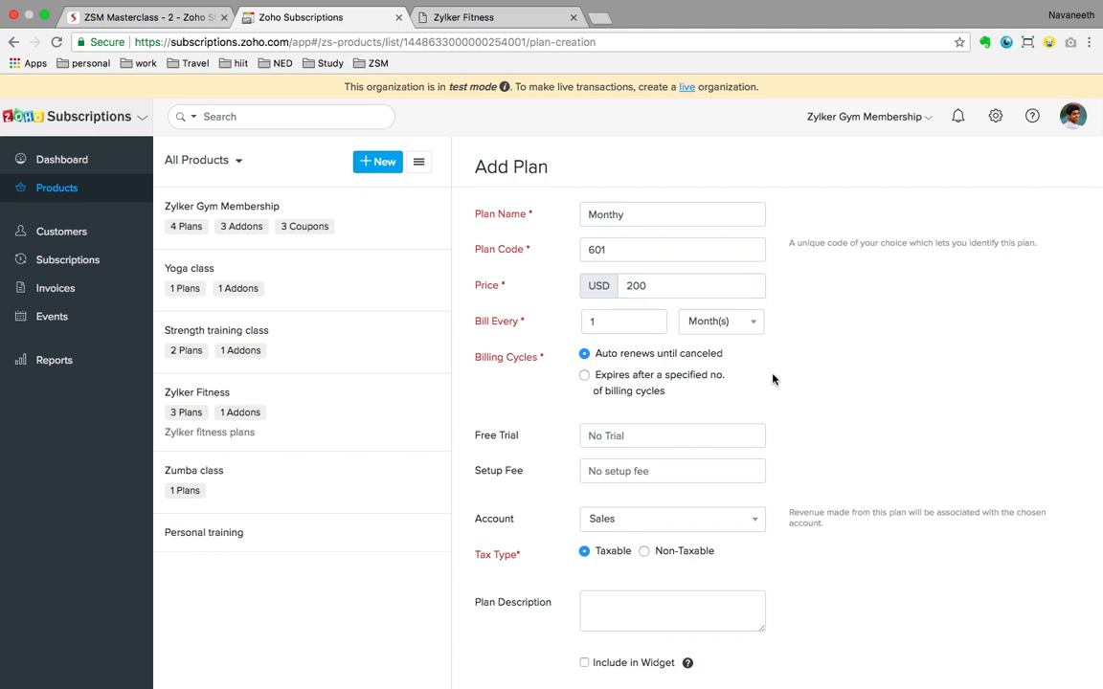
scroll(772, 379, down, 3)
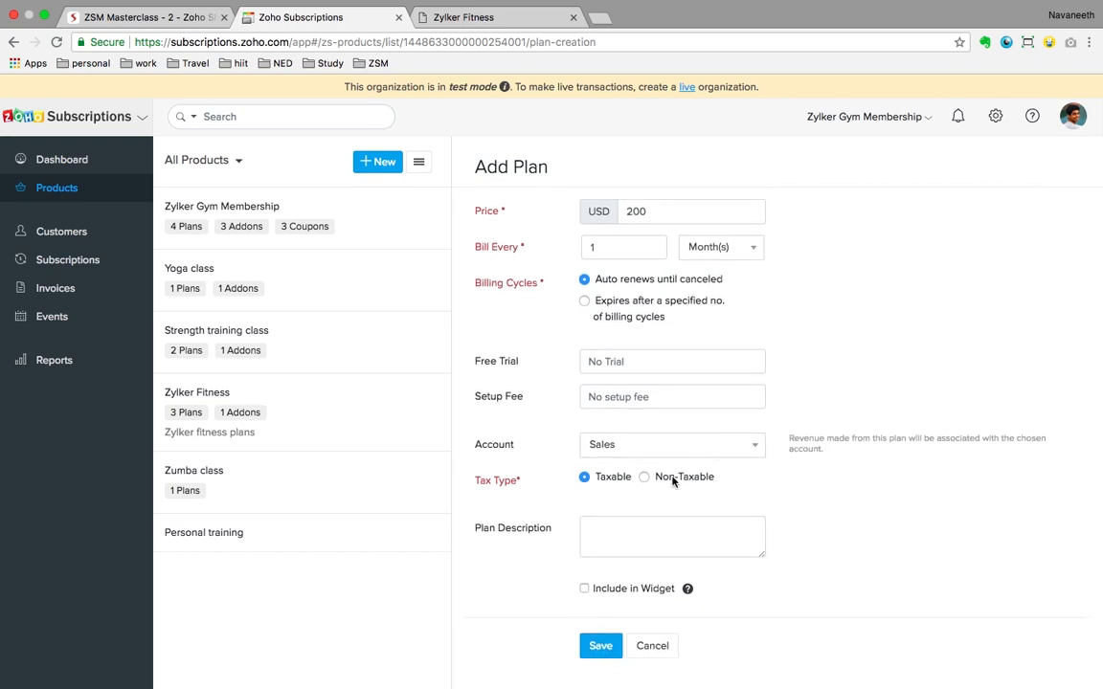
click(585, 589)
click(594, 655)
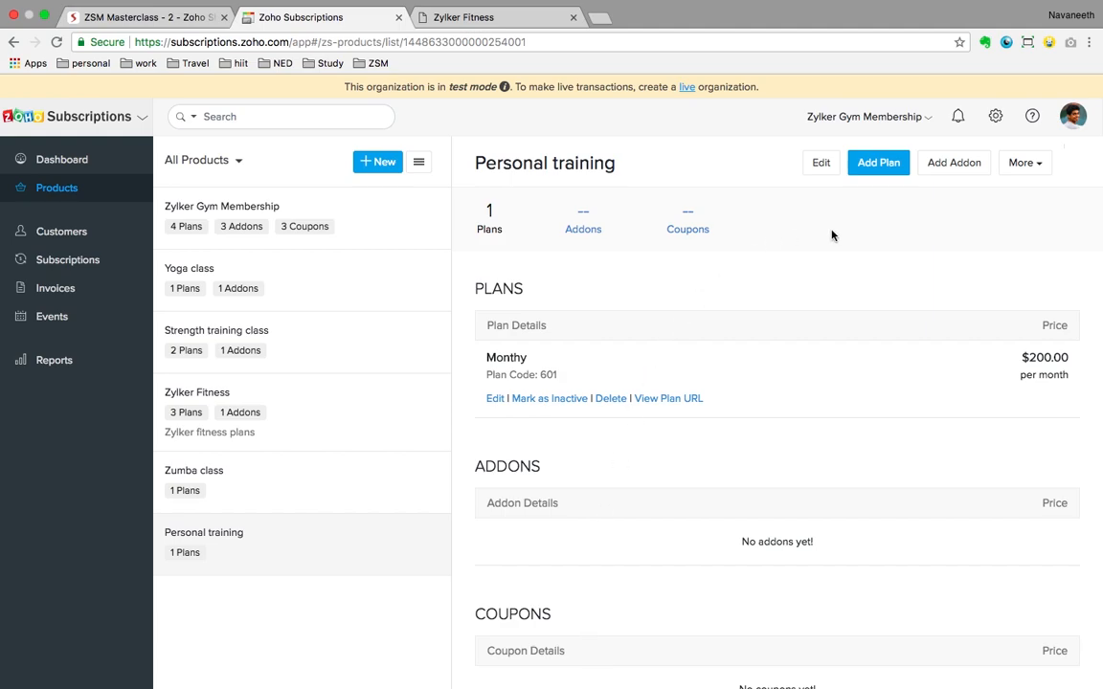
Step: Add a Yearly plan, code 611, $1,500 billed every year and included in the widget
click(876, 164)
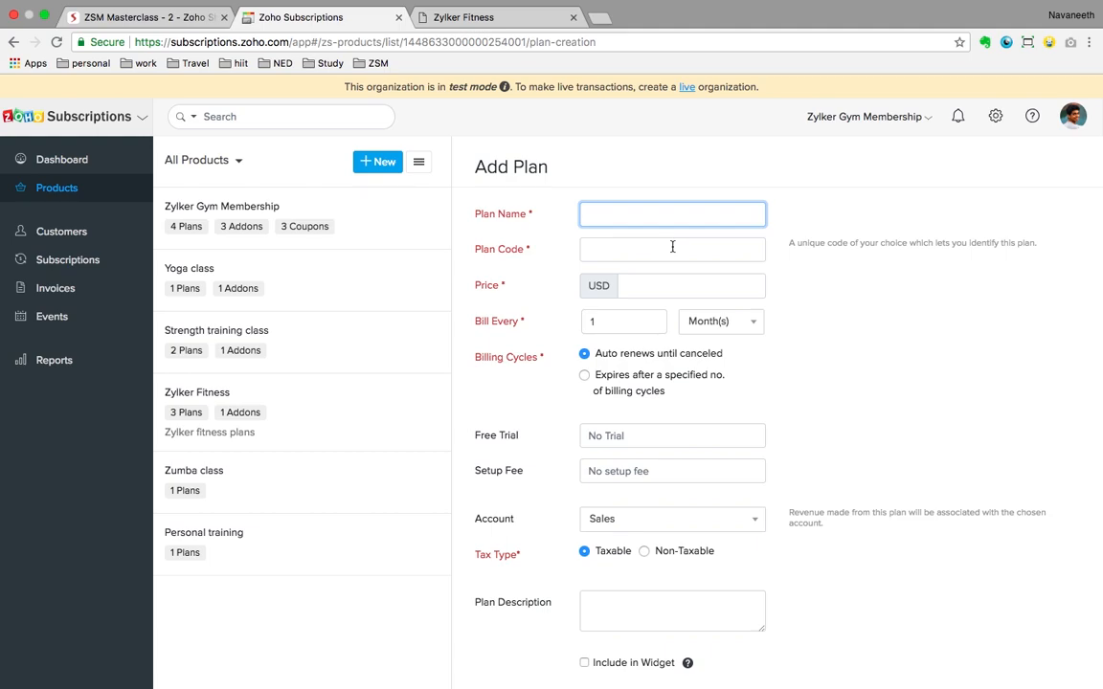
text(Yearly)
click(627, 252)
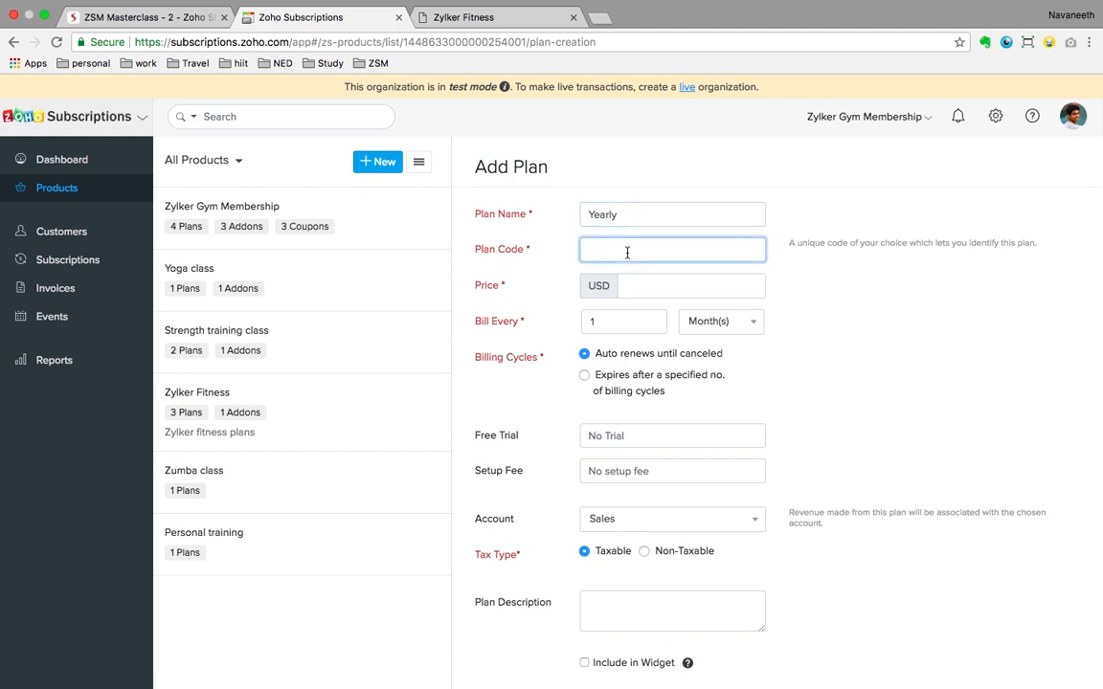
text(611)
click(673, 289)
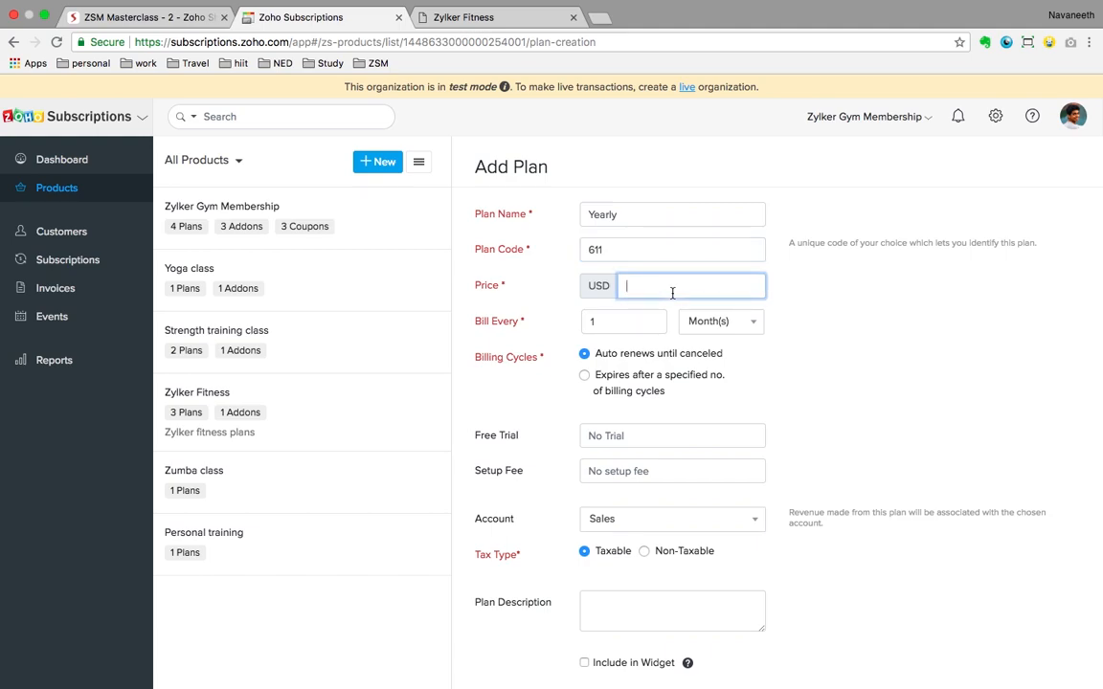
text(1500)
click(721, 326)
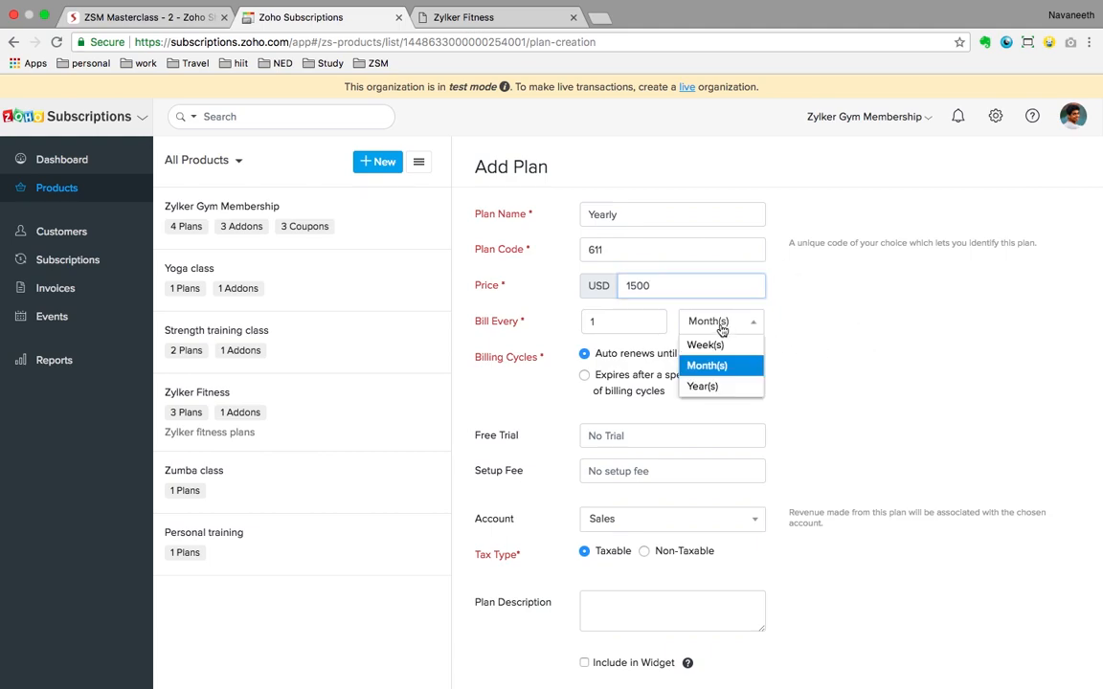
click(706, 388)
scroll(888, 421, down, 2)
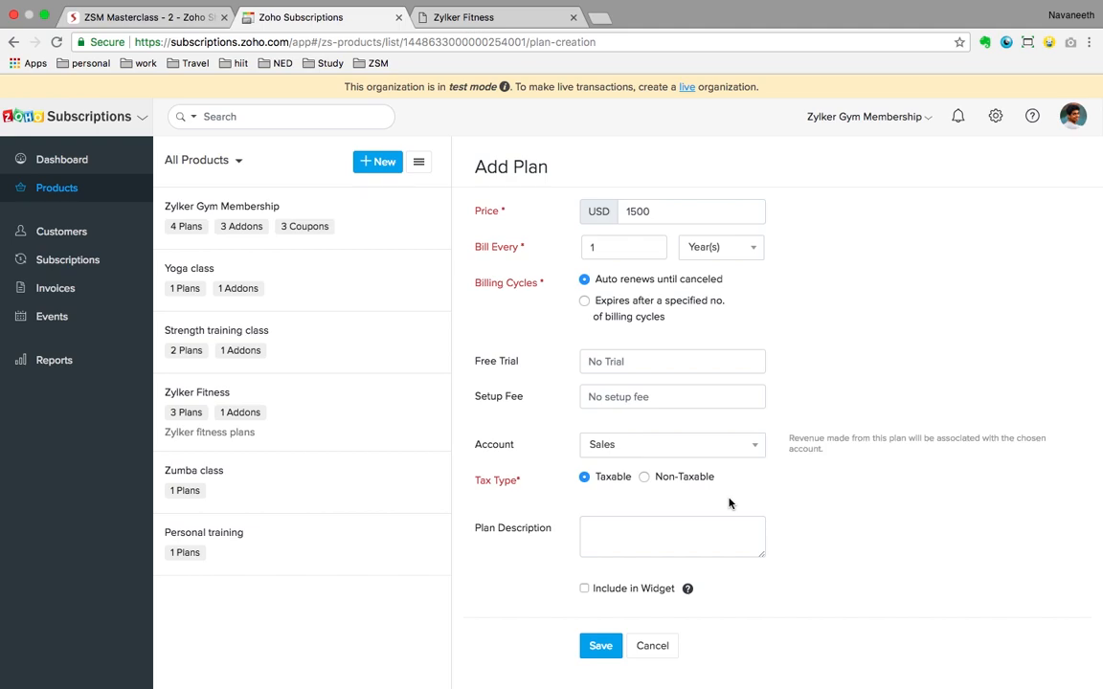
click(584, 589)
click(601, 647)
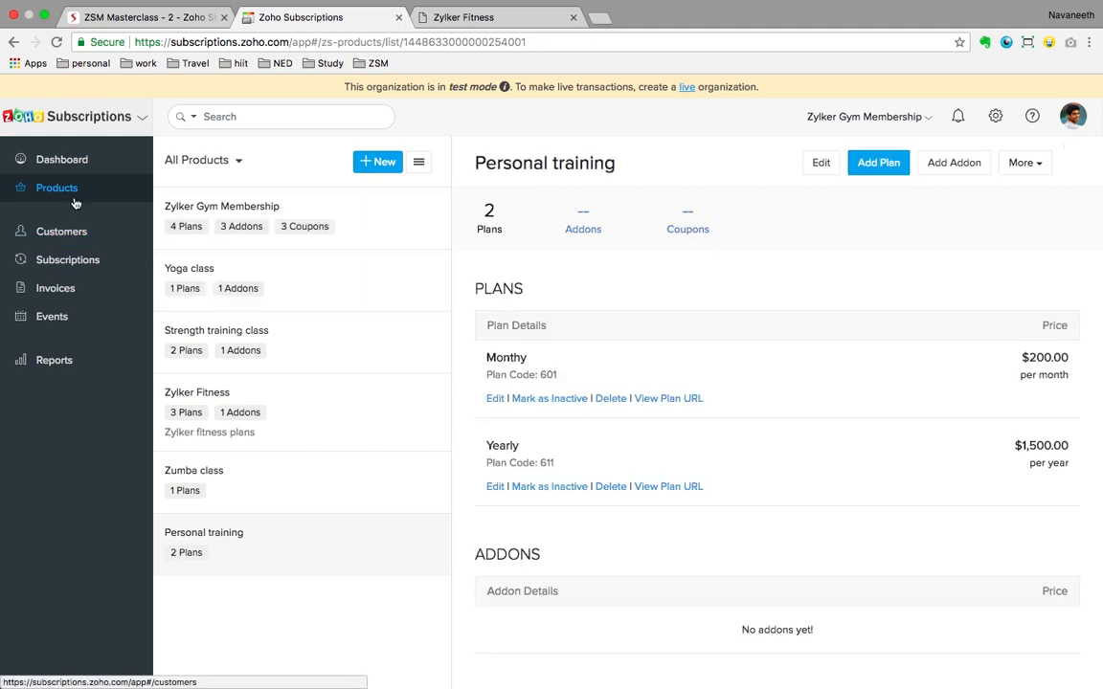
click(67, 161)
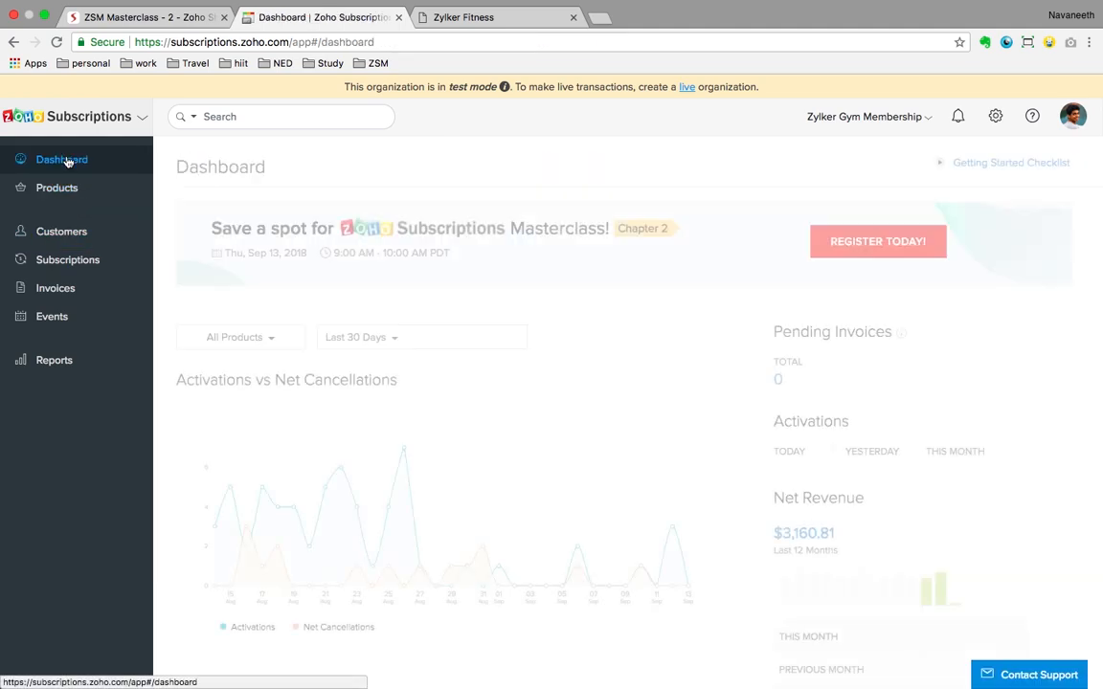
Step: Browse the Customers list and its Import Customers page, then start a new customer
click(63, 234)
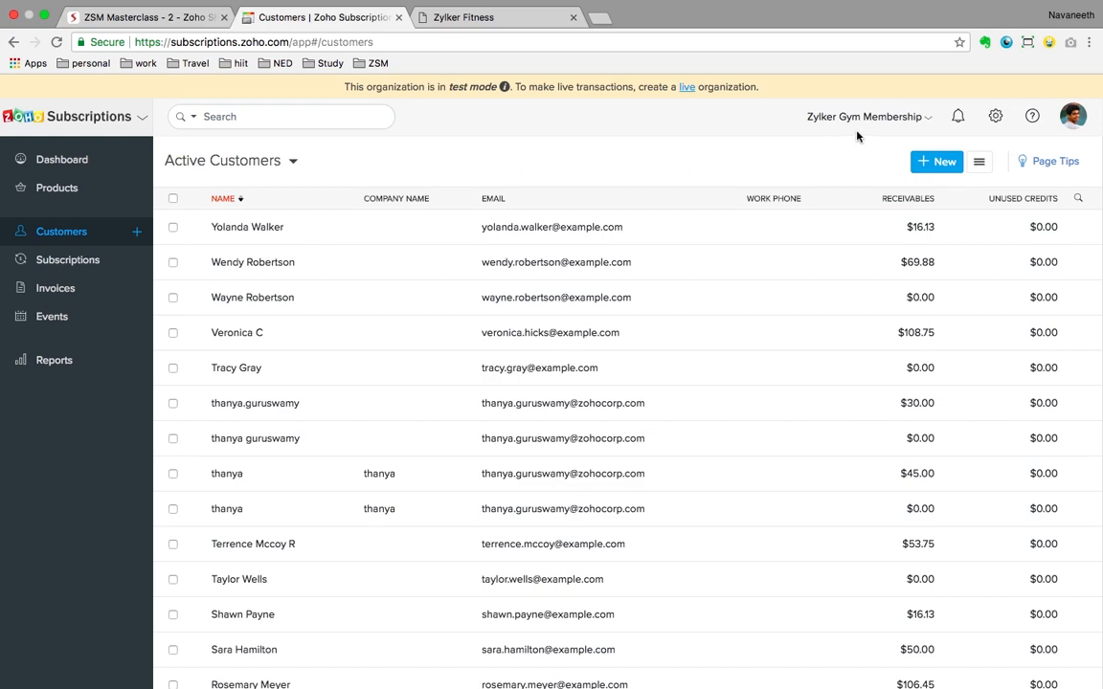
click(979, 162)
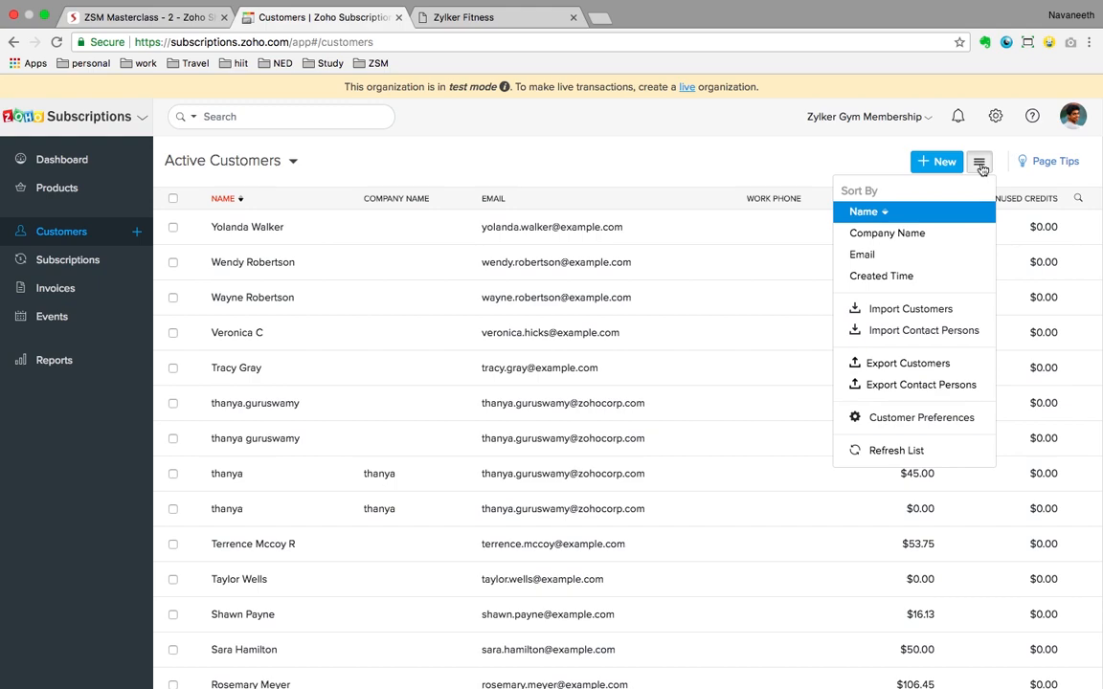
click(900, 309)
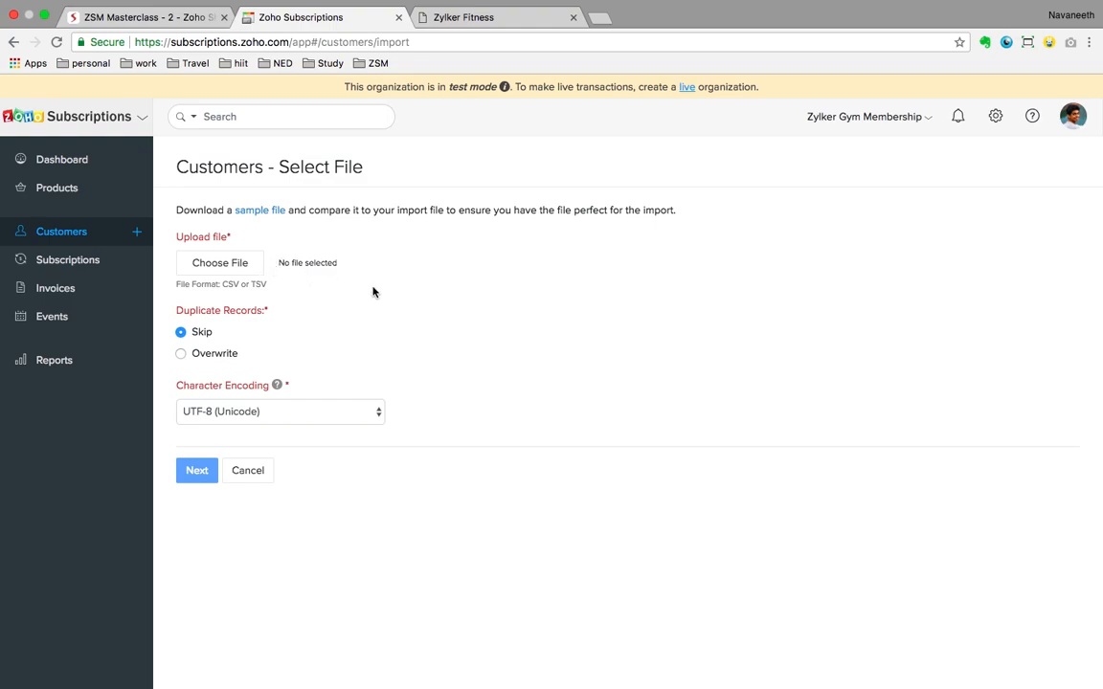
click(94, 234)
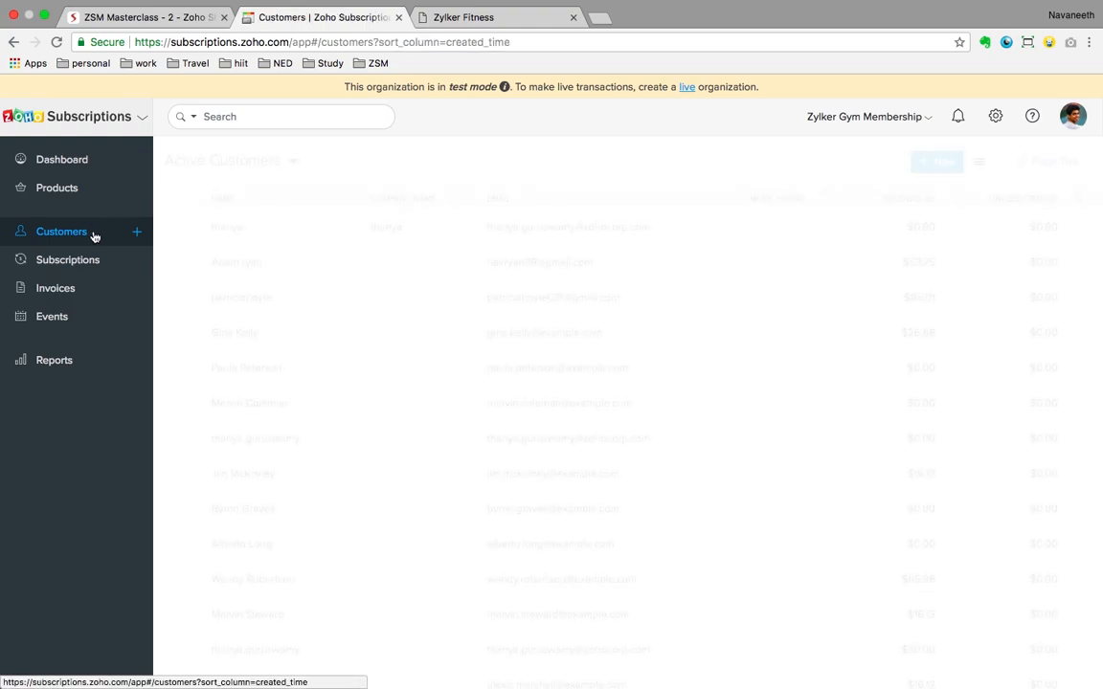
click(136, 232)
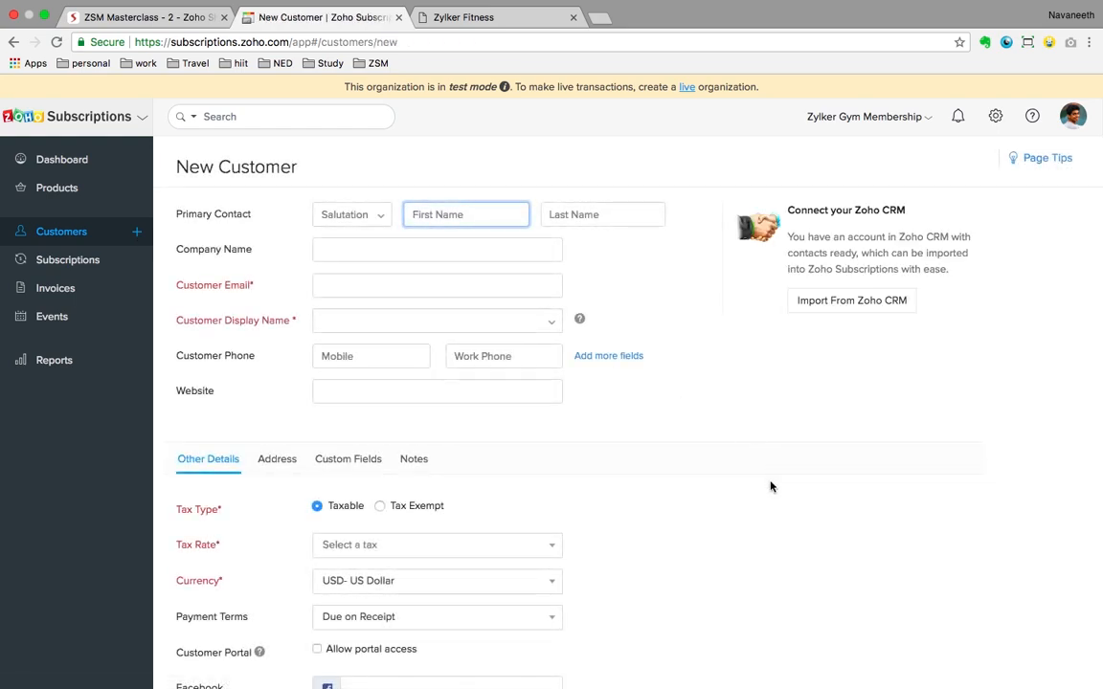
Step: Look over the New Customer name, e-mail and tax rate fields without choosing a tax
scroll(771, 487, down, 1)
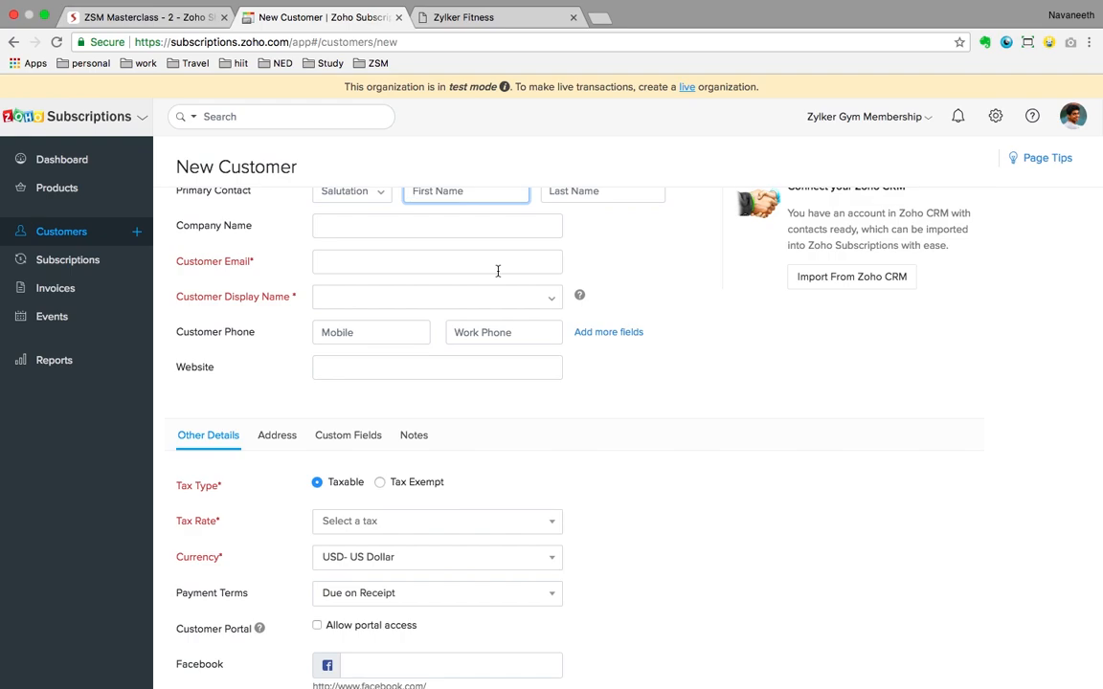
click(440, 271)
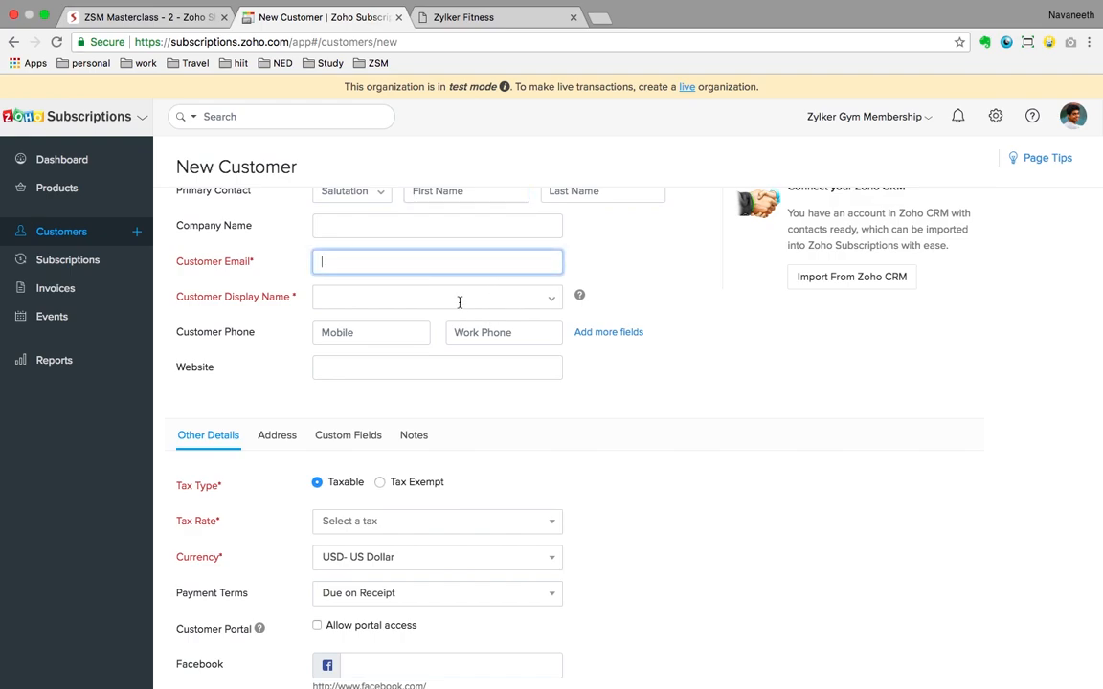
scroll(459, 305, up, 1)
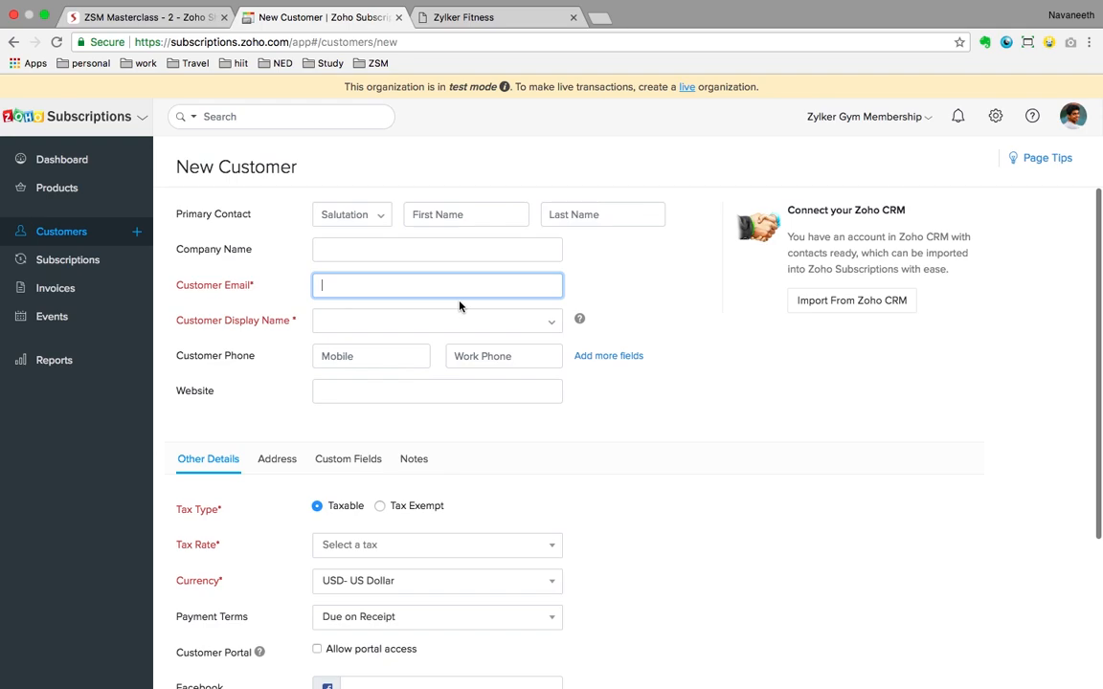
click(457, 215)
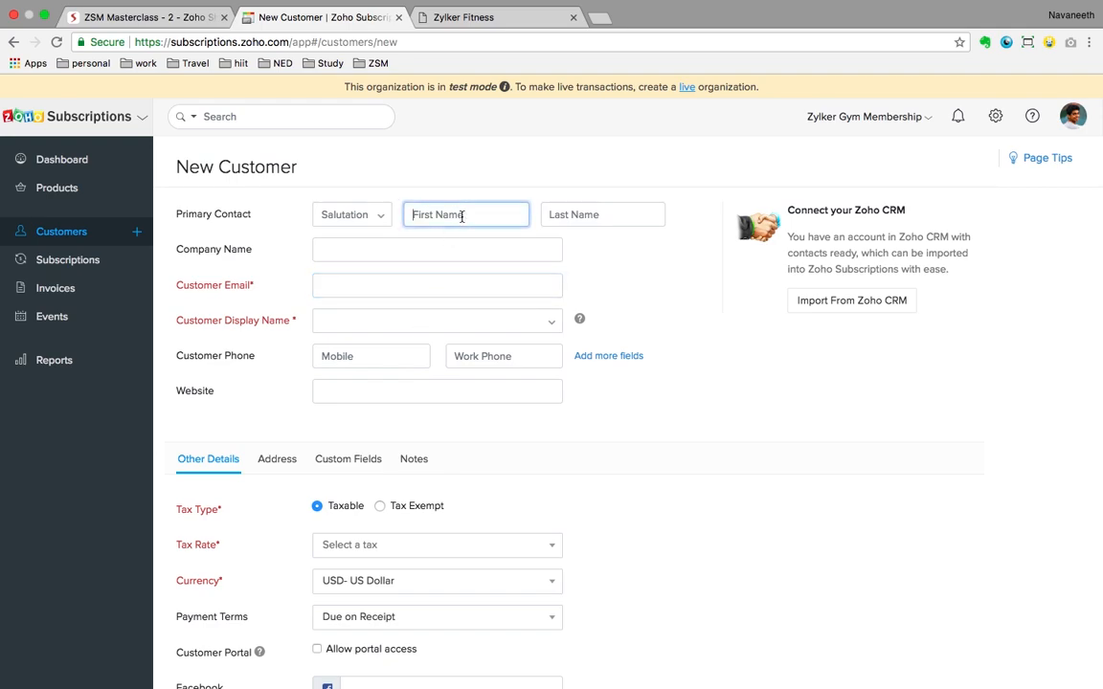
click(562, 218)
scroll(635, 357, down, 4)
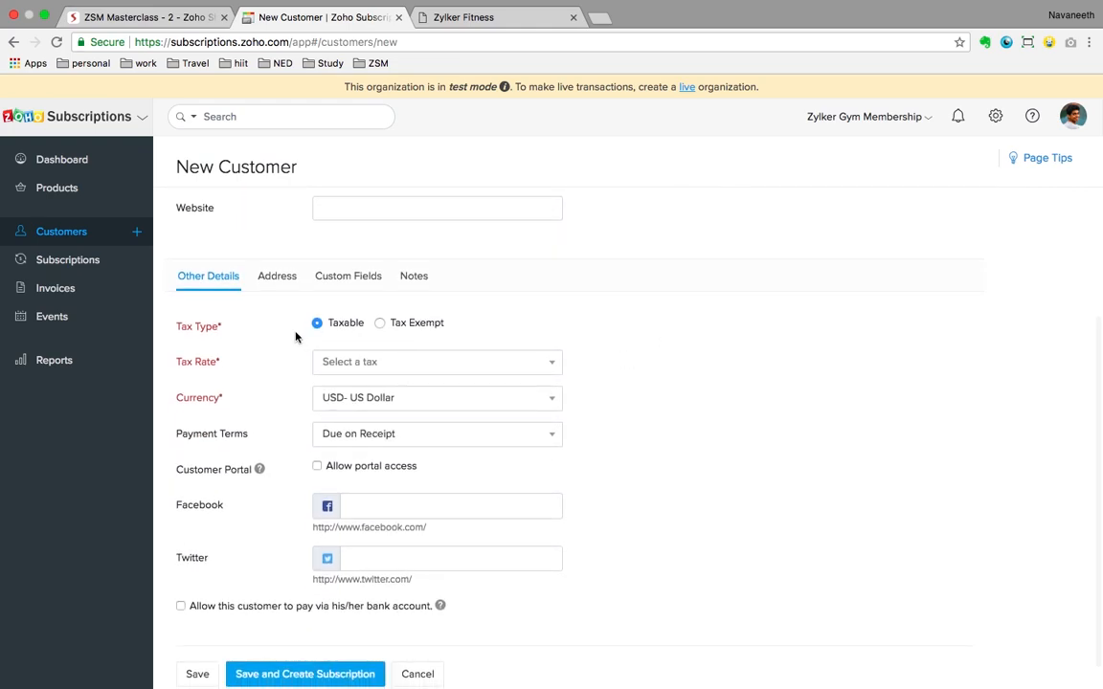
click(394, 365)
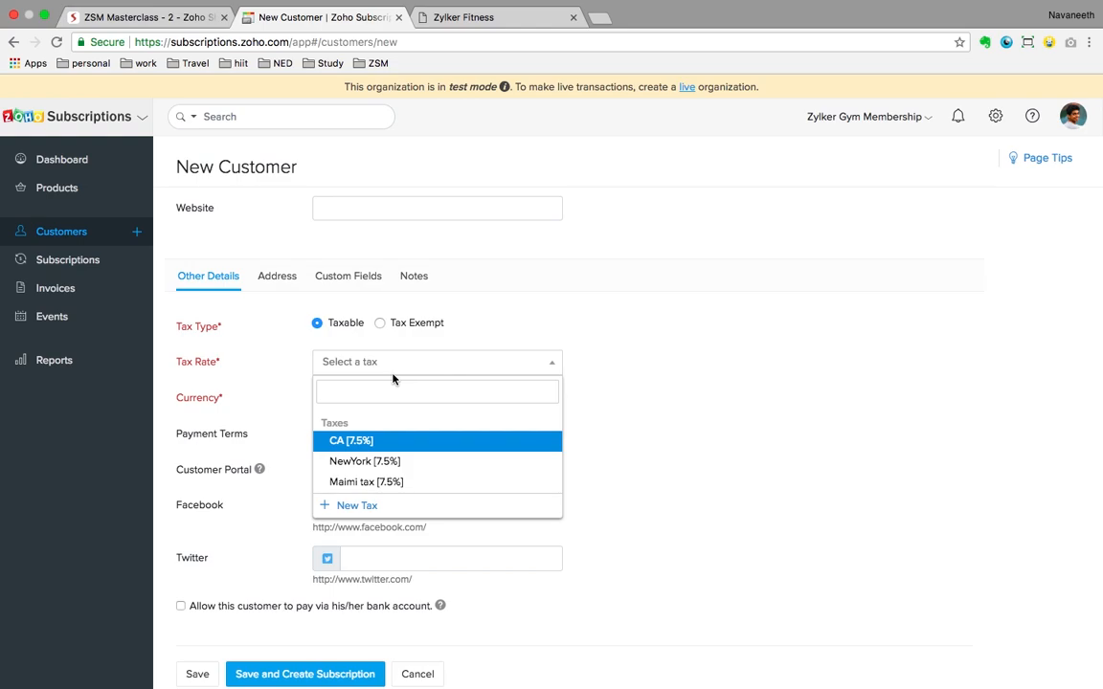
click(641, 435)
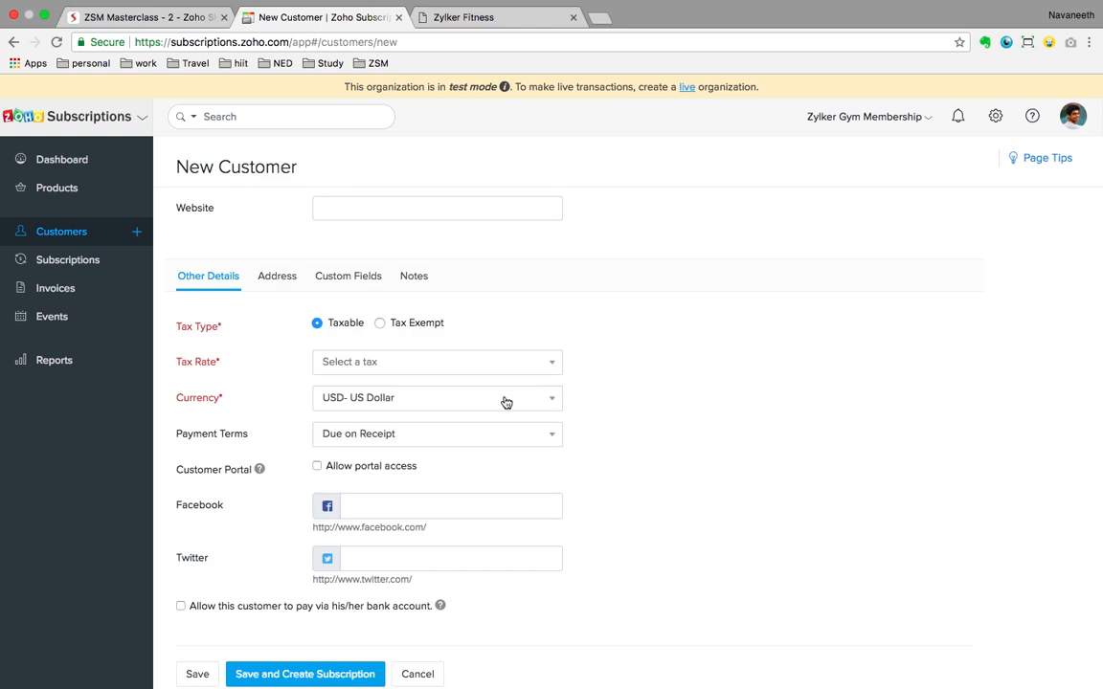
click(487, 366)
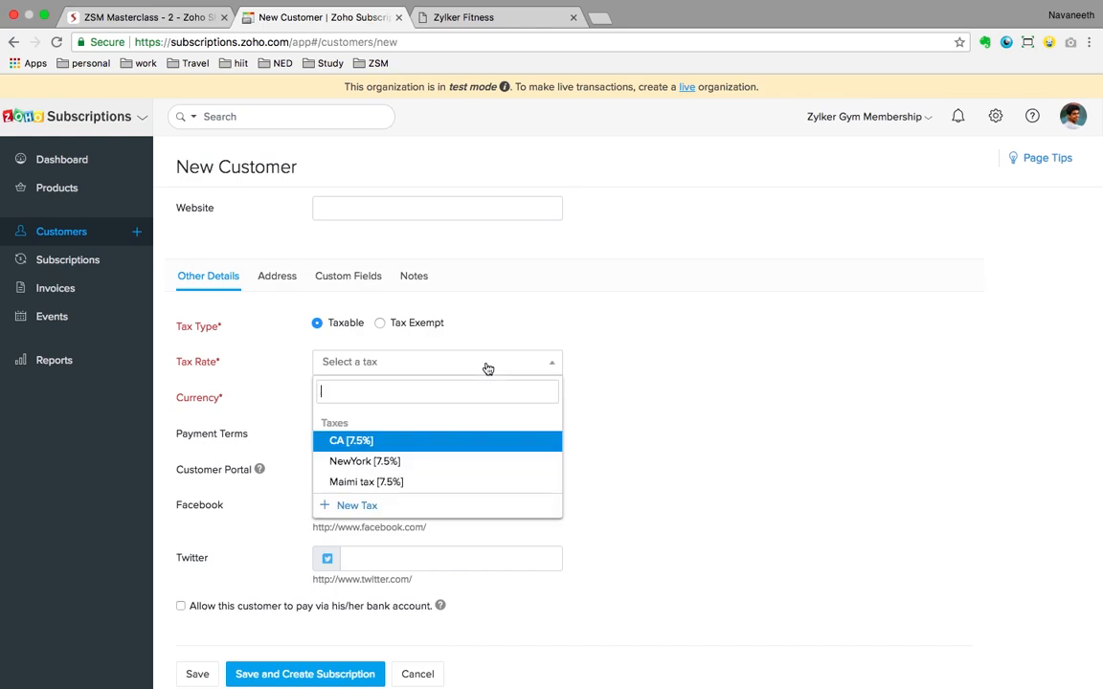
scroll(426, 457, down, 1)
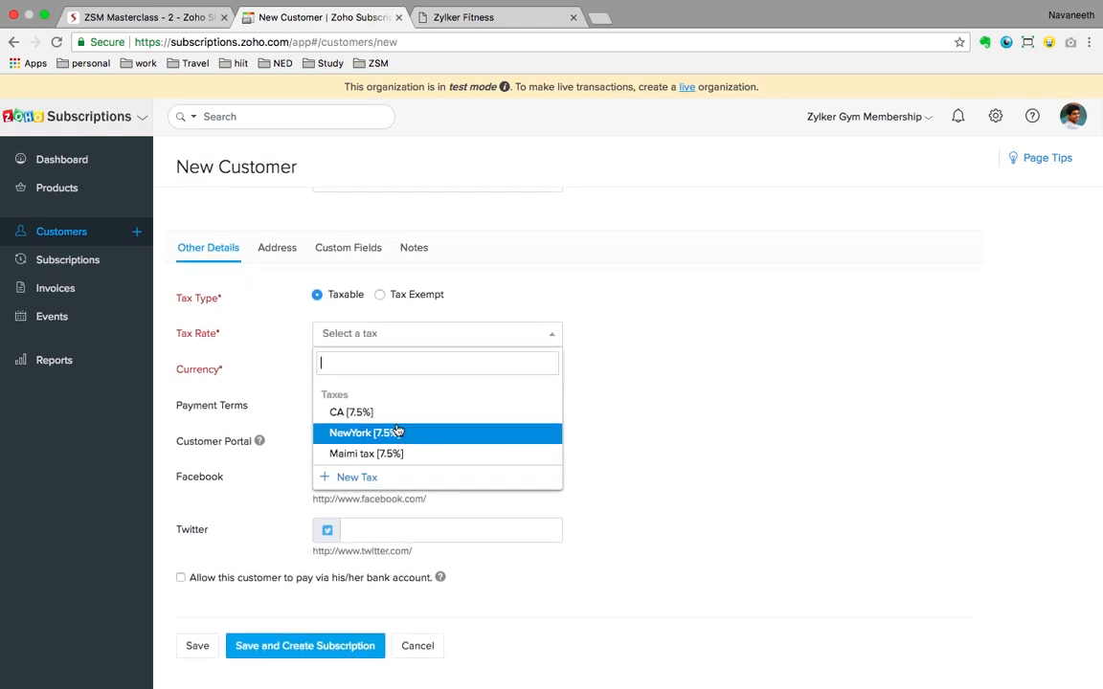
click(725, 425)
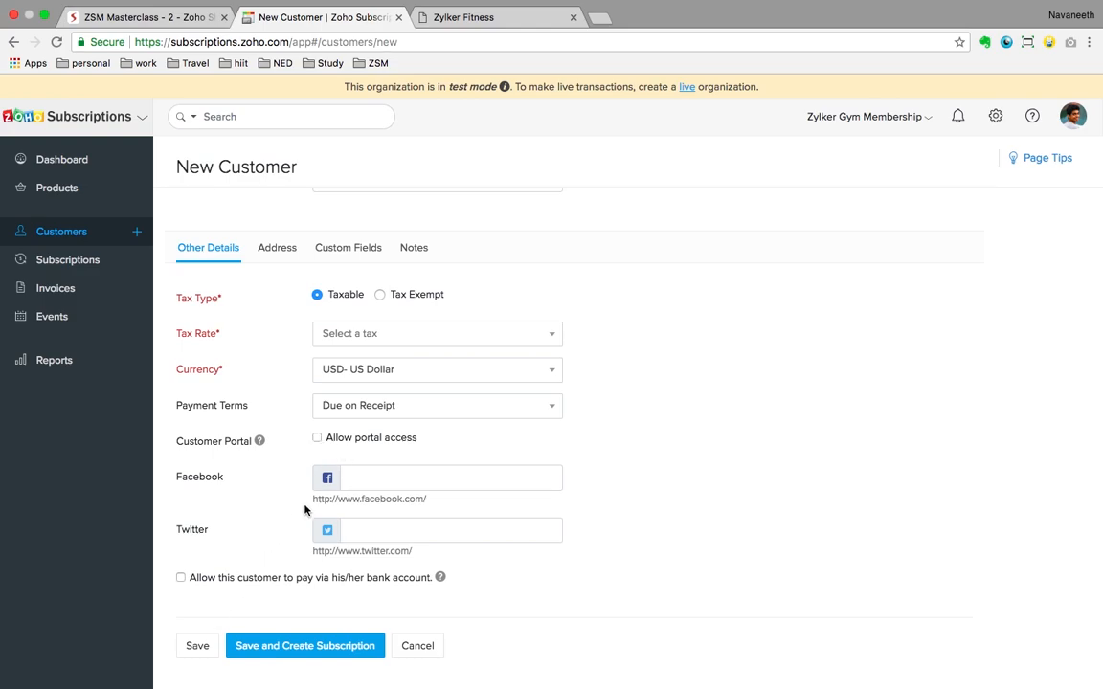
scroll(305, 509, down, 2)
scroll(305, 509, up, 5)
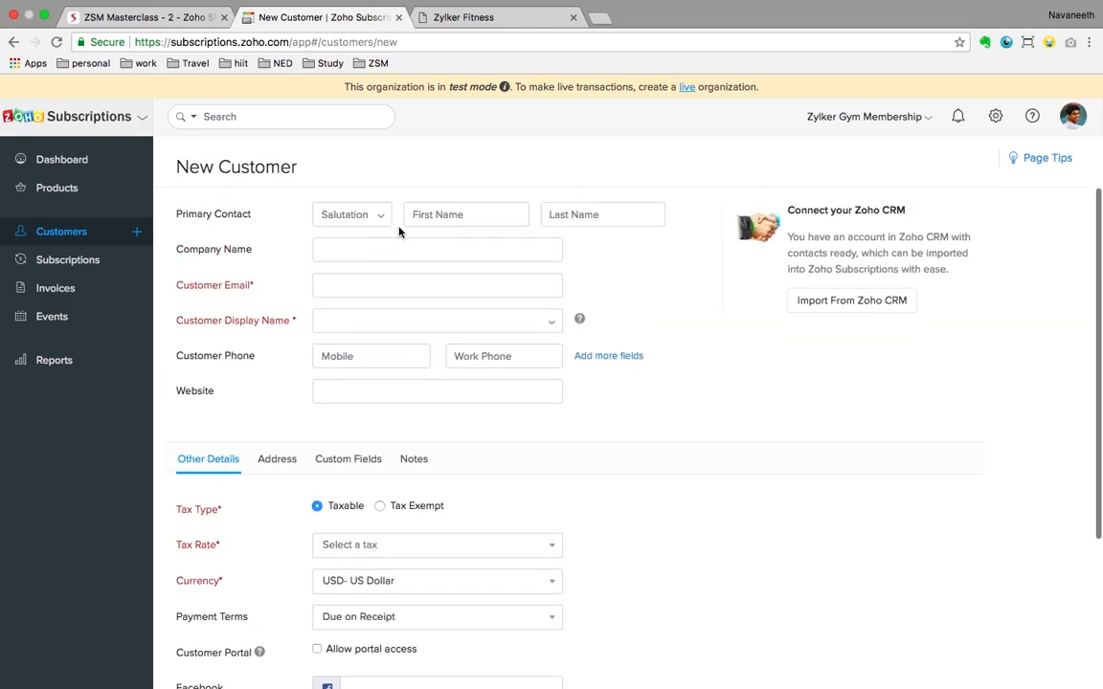
Step: Enter the customer's first and last name and e-mail, using the full name as display name
click(426, 215)
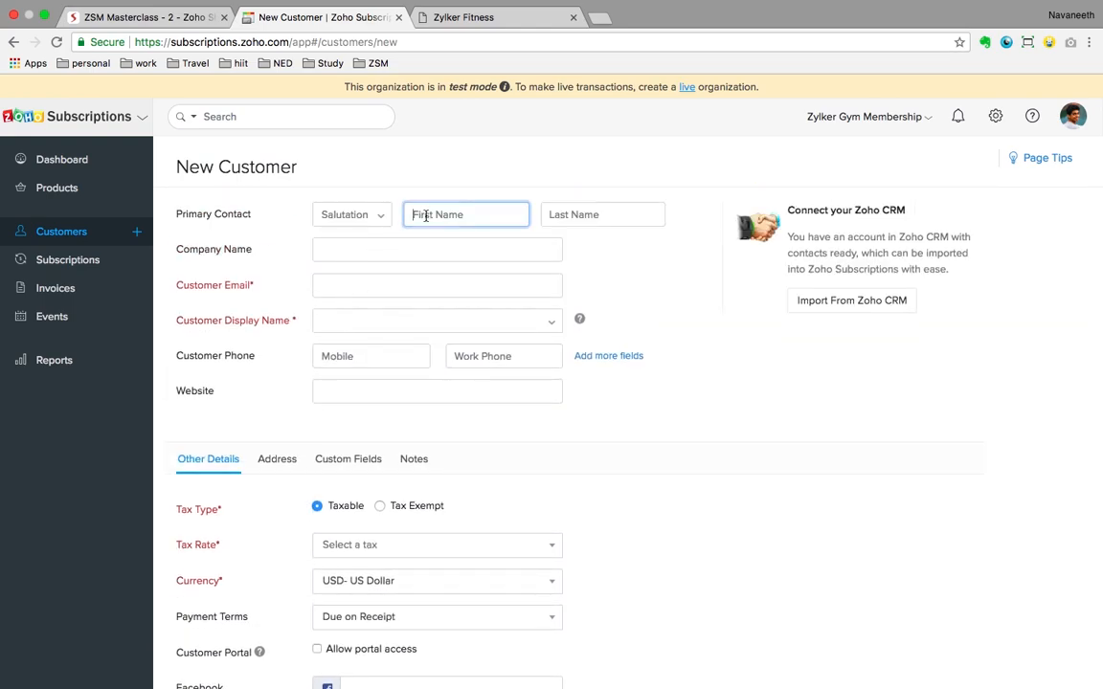
key(Tab)
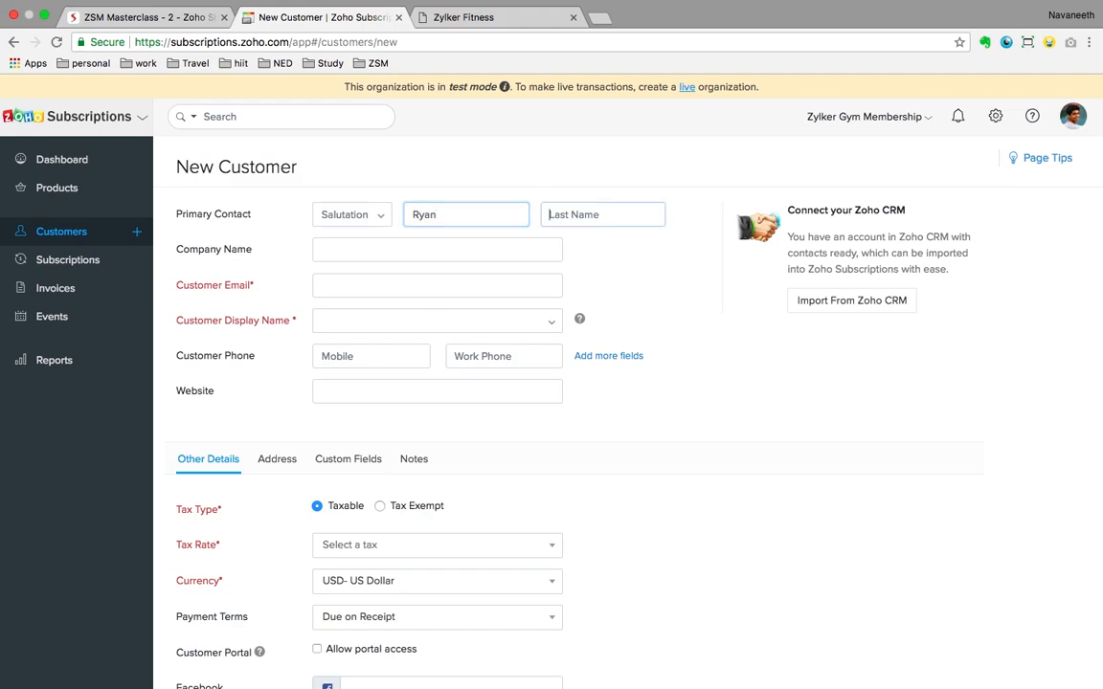
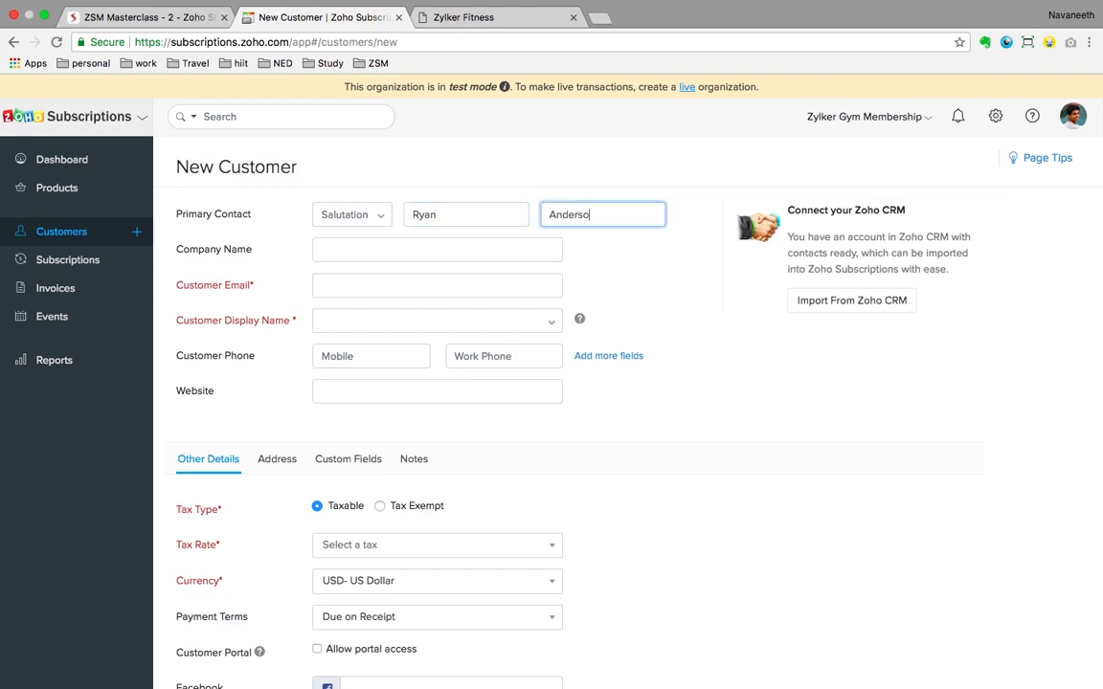
click(352, 291)
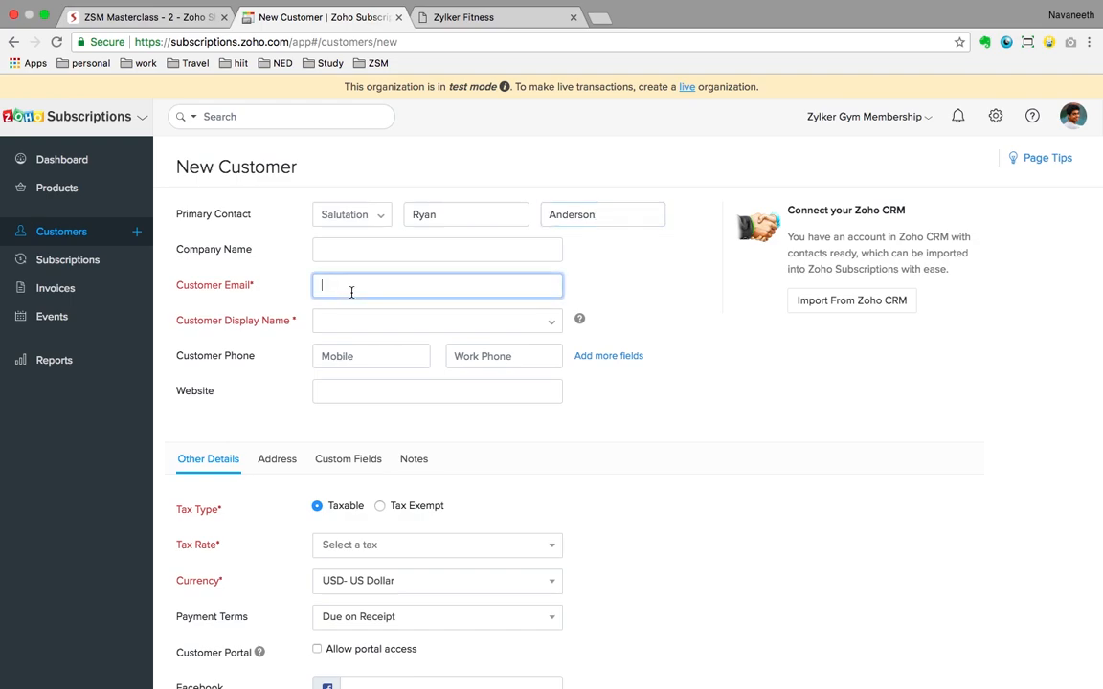
click(407, 320)
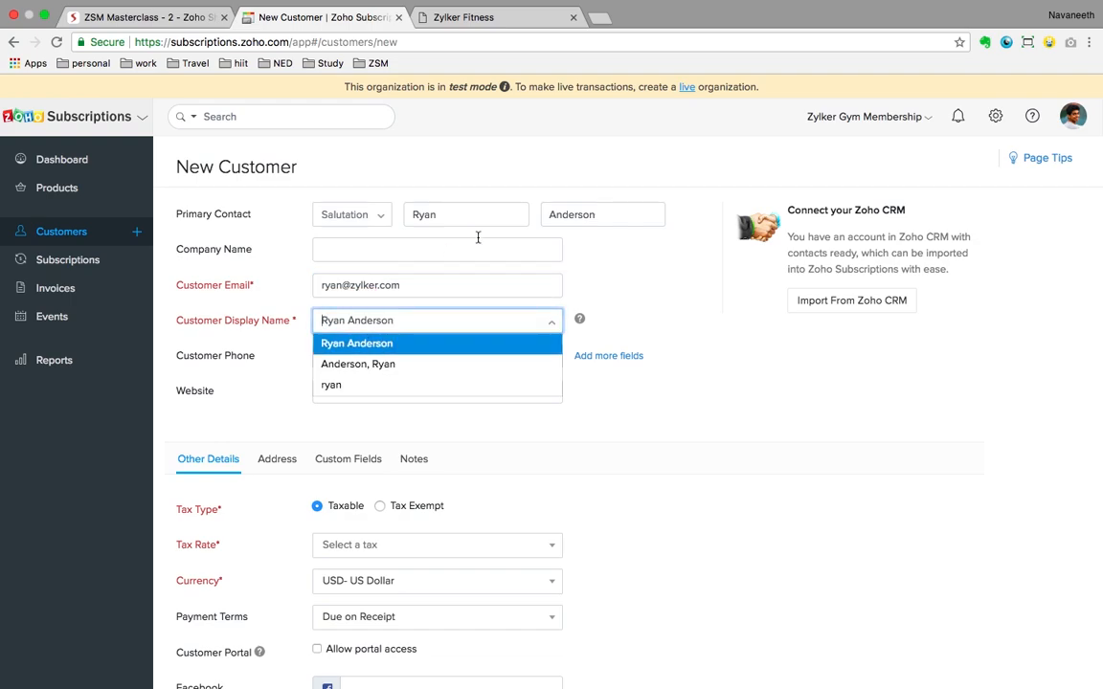
click(421, 344)
Step: Apply the CA [7.5%] tax rate, allow portal access, and save to create a subscription
scroll(670, 484, down, 3)
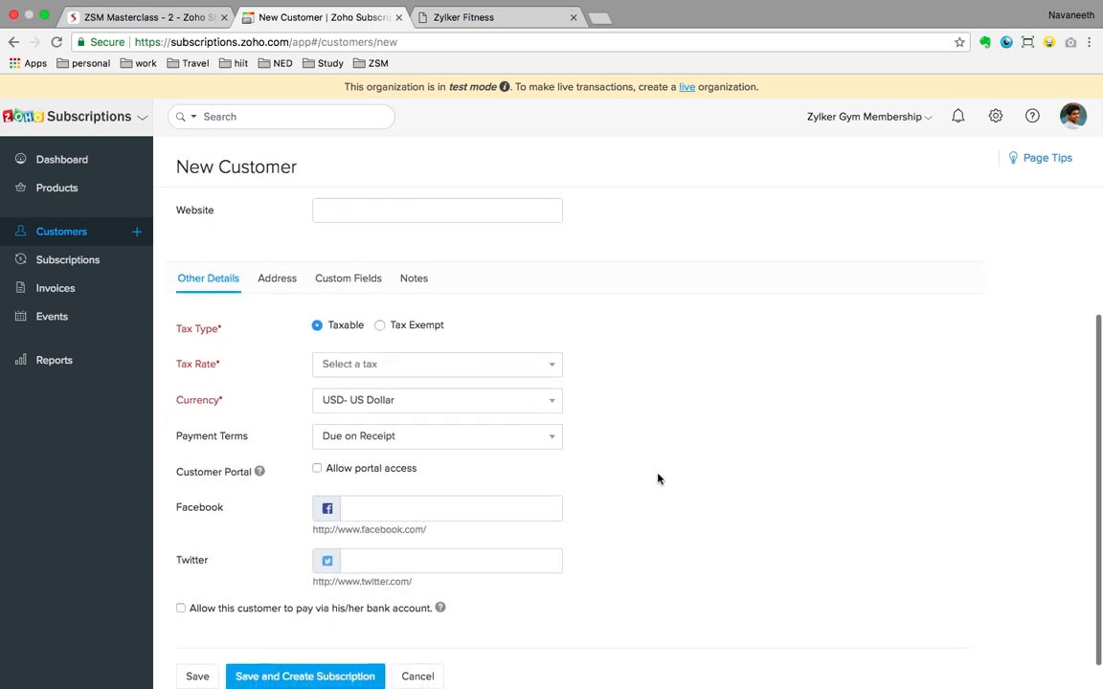
click(426, 369)
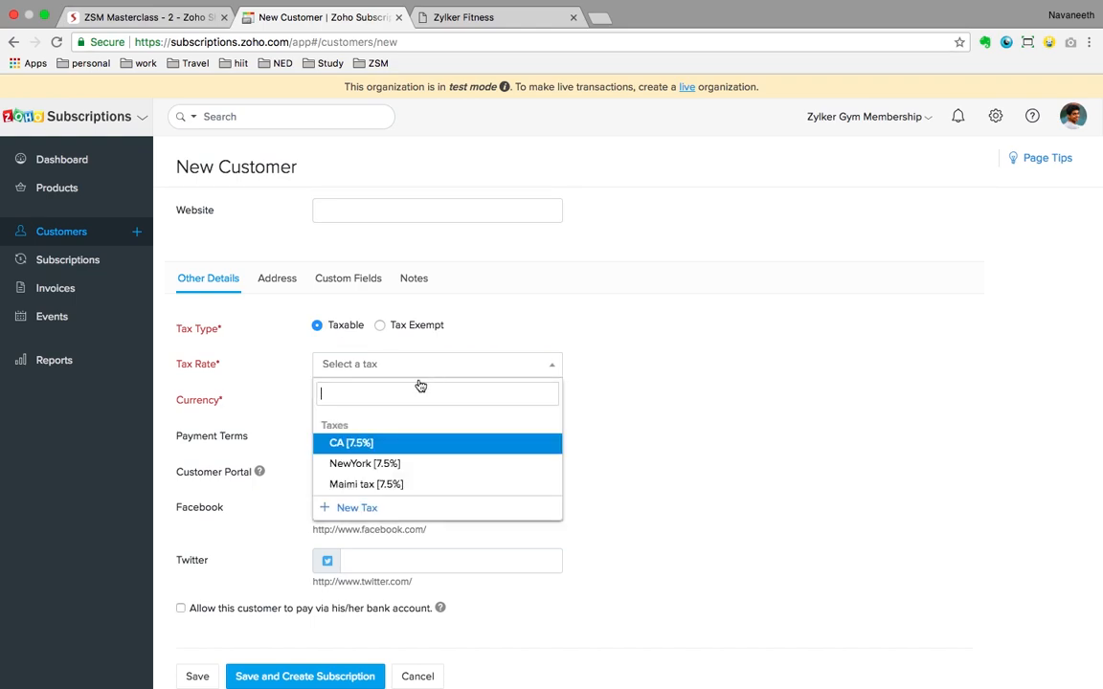
click(364, 446)
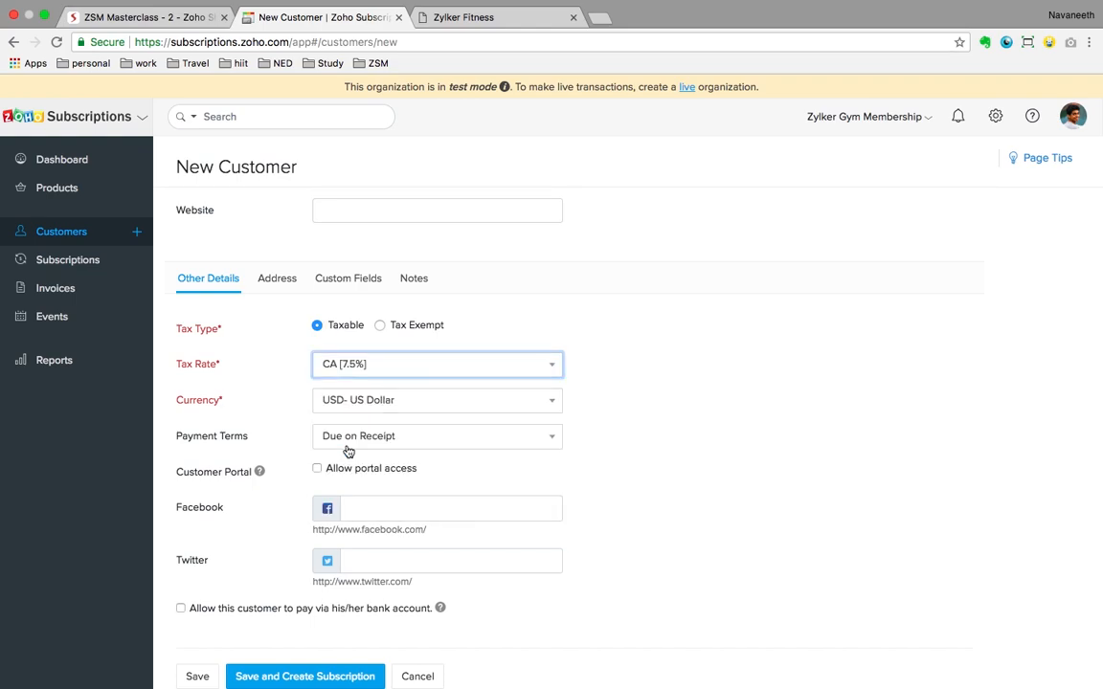
scroll(699, 474, down, 1)
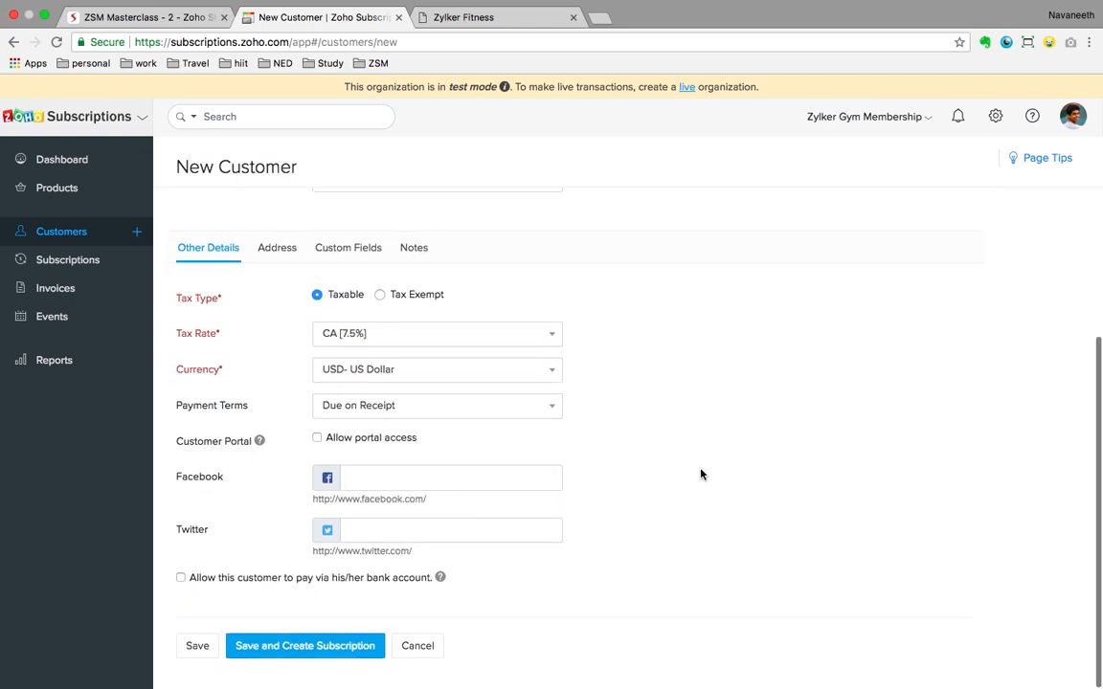
click(317, 438)
scroll(709, 445, down, 1)
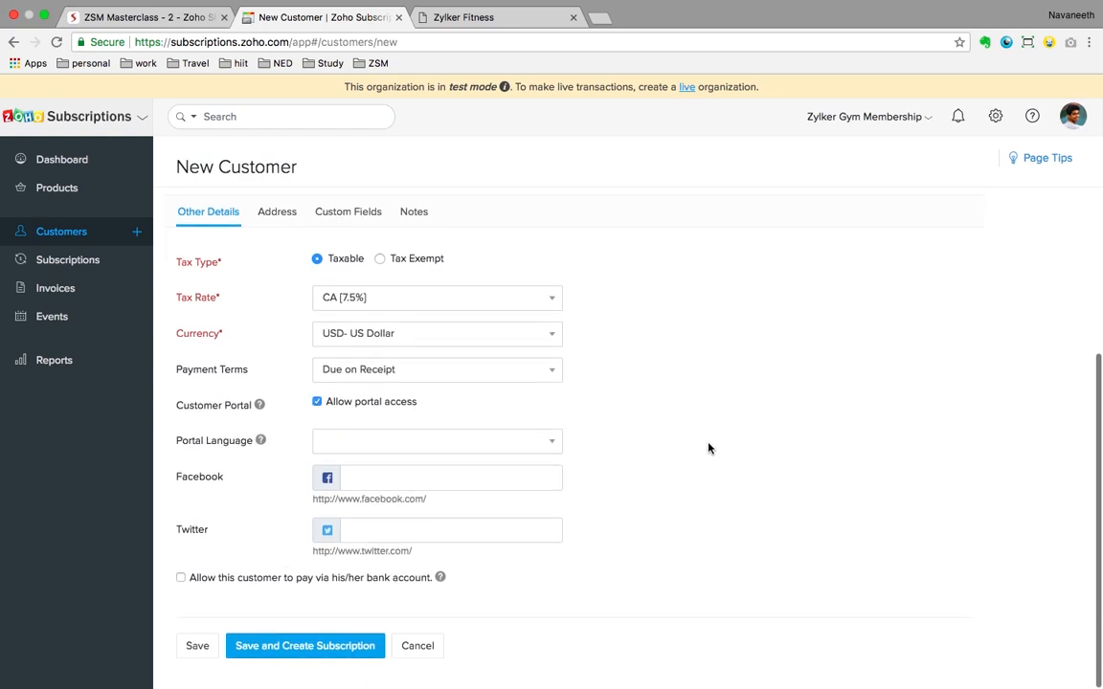
click(303, 648)
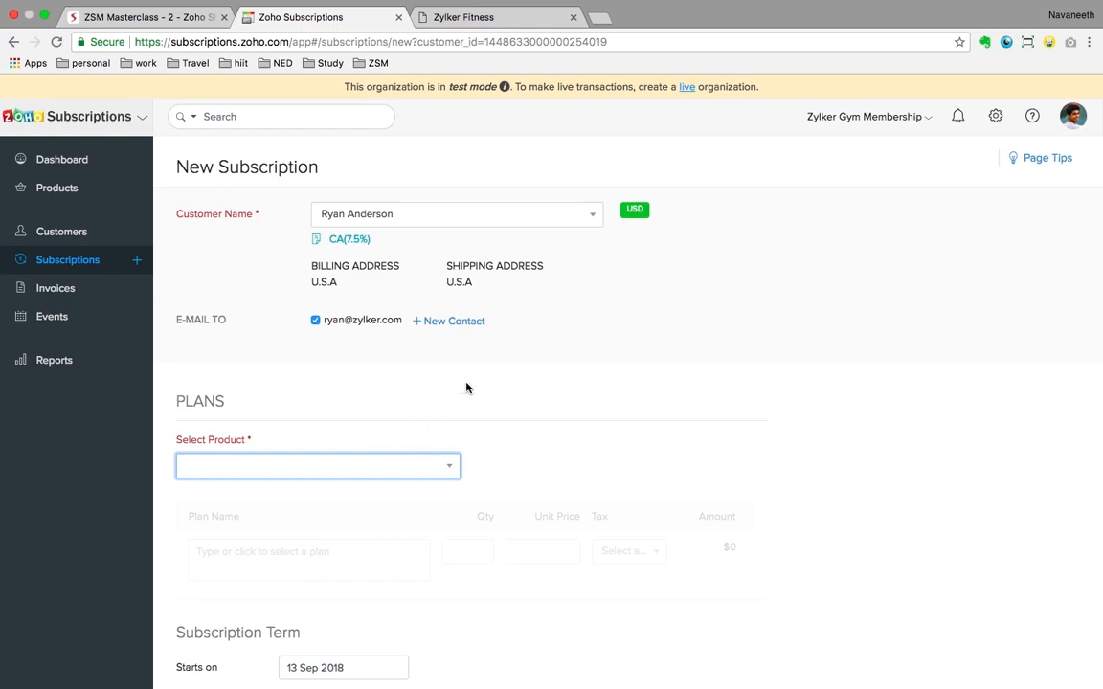
Step: Choose product Zylker Fitness, plan Fitter (411) at $100/month, and add the Gym tees (415) addon
scroll(467, 386, down, 3)
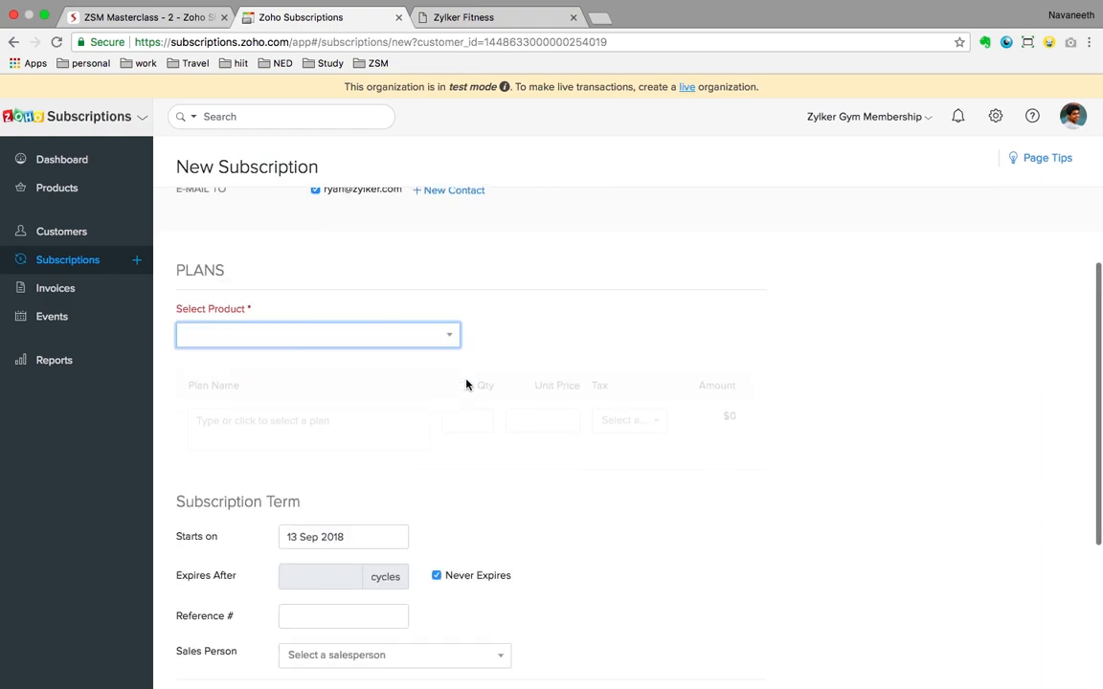
click(325, 317)
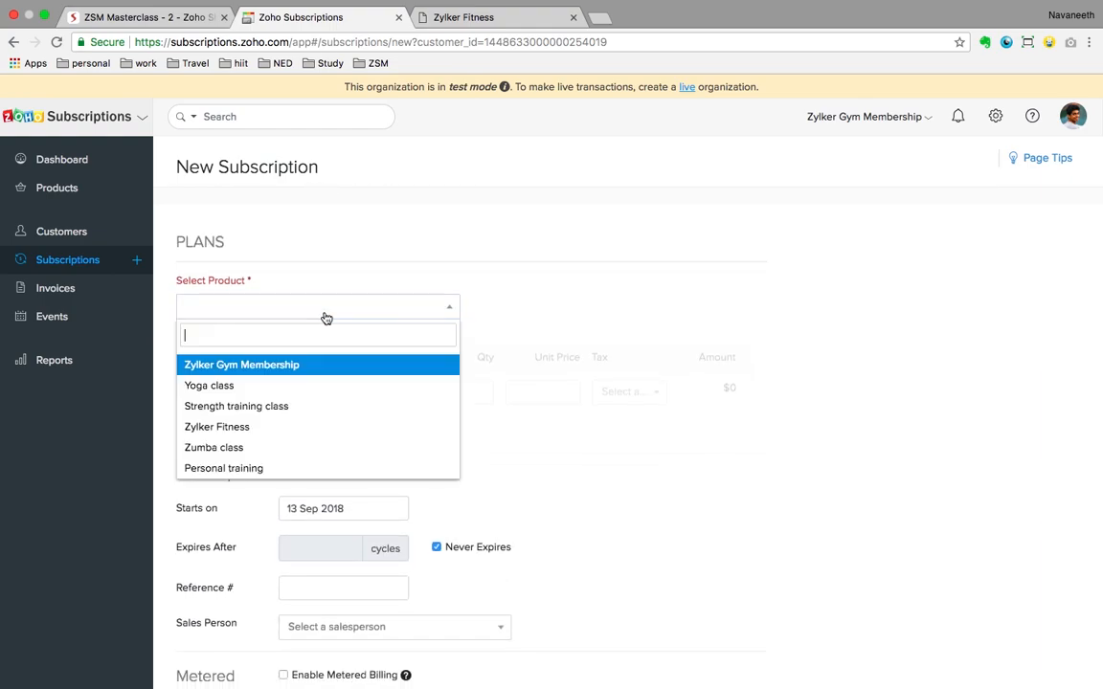
click(245, 427)
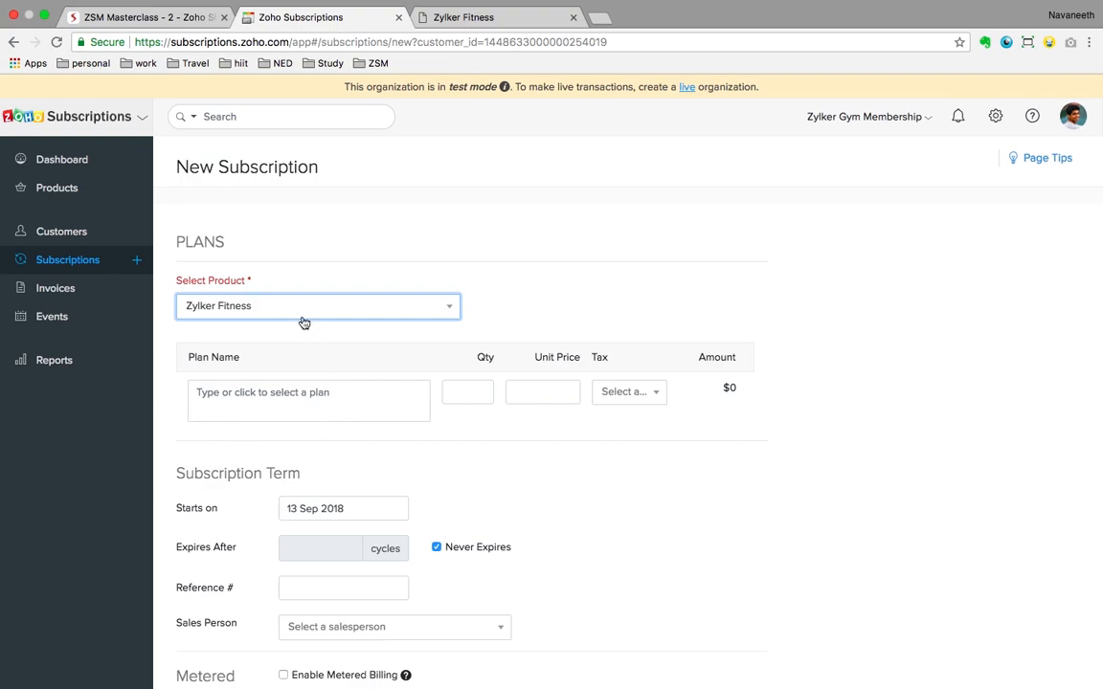
click(297, 395)
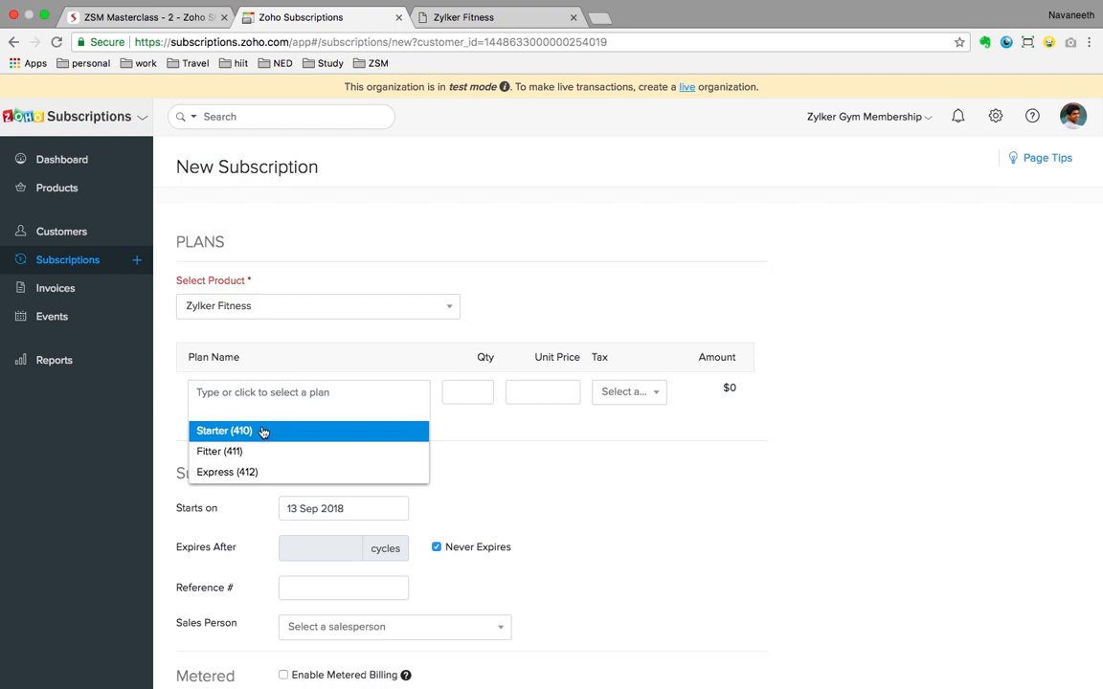
click(215, 452)
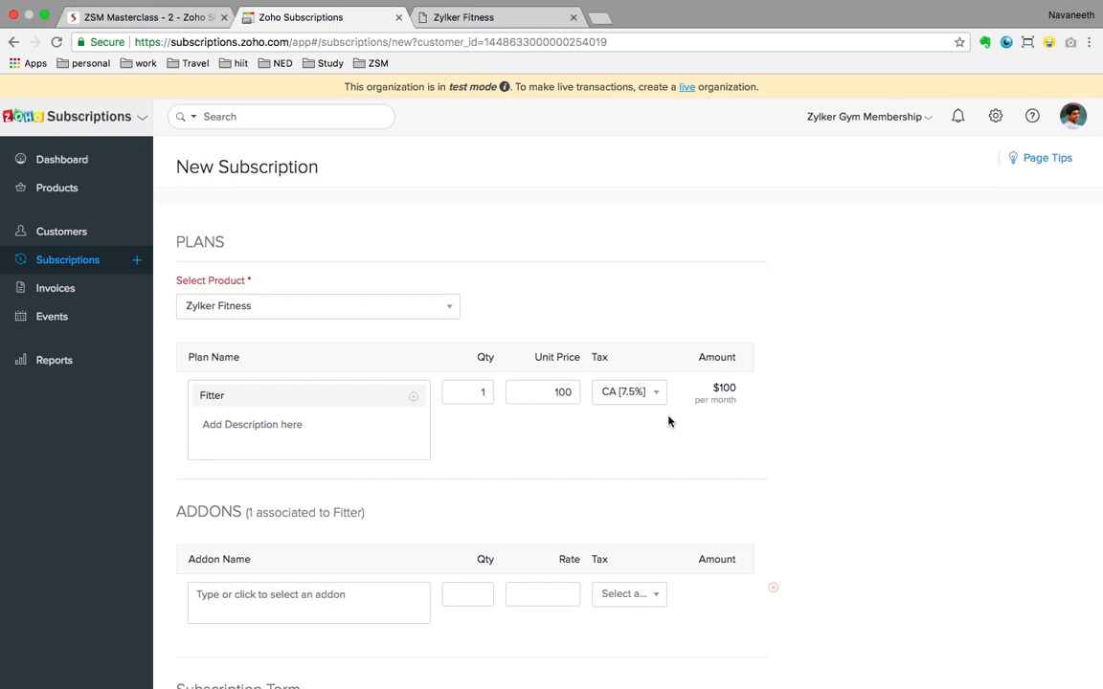
scroll(668, 421, down, 3)
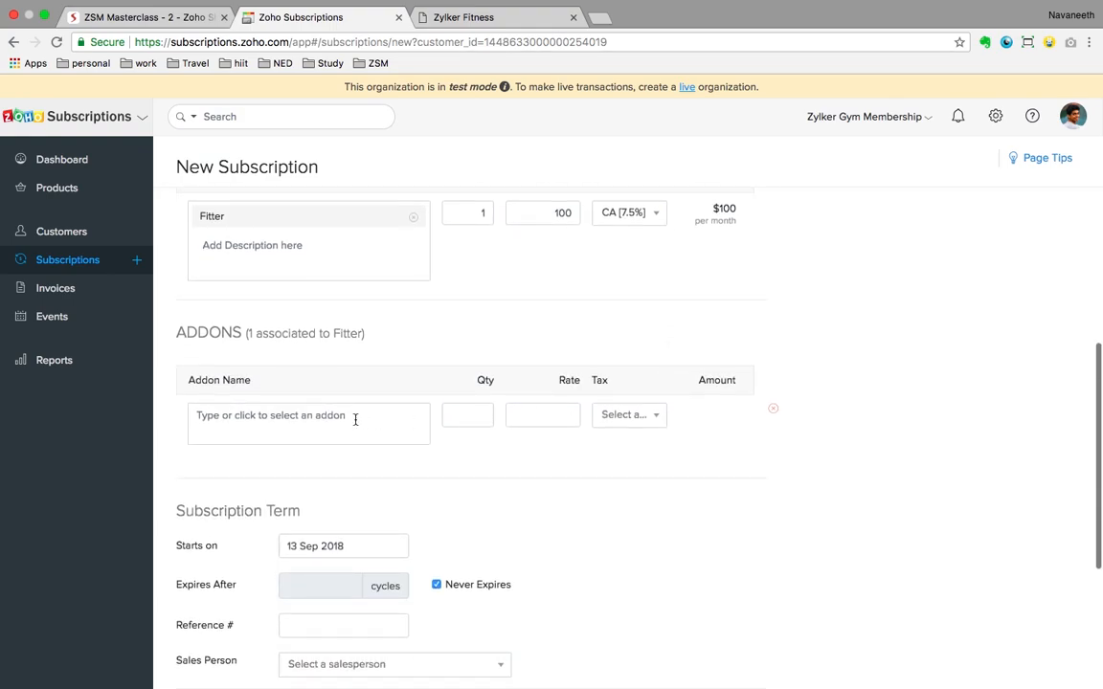
click(314, 419)
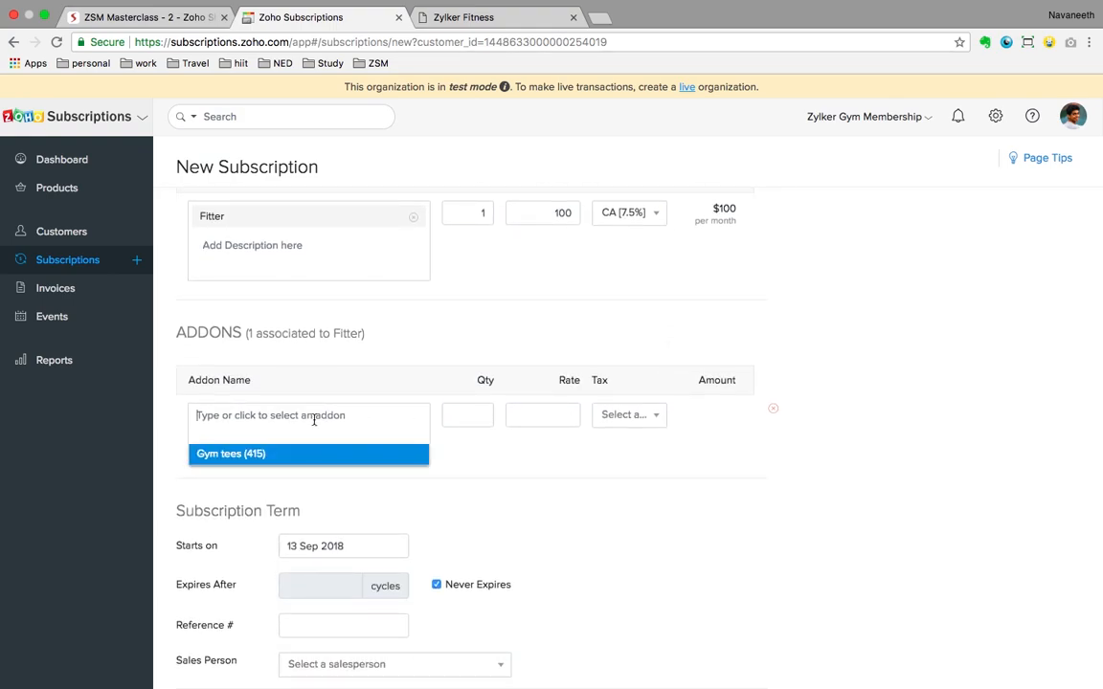
click(213, 457)
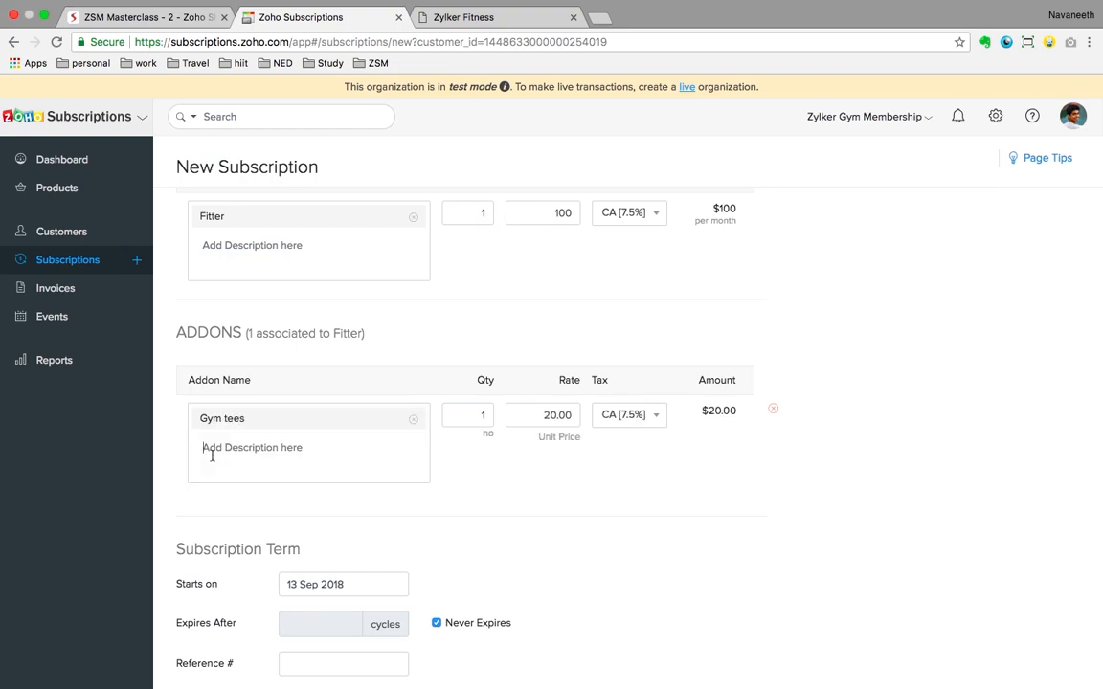
scroll(684, 490, down, 6)
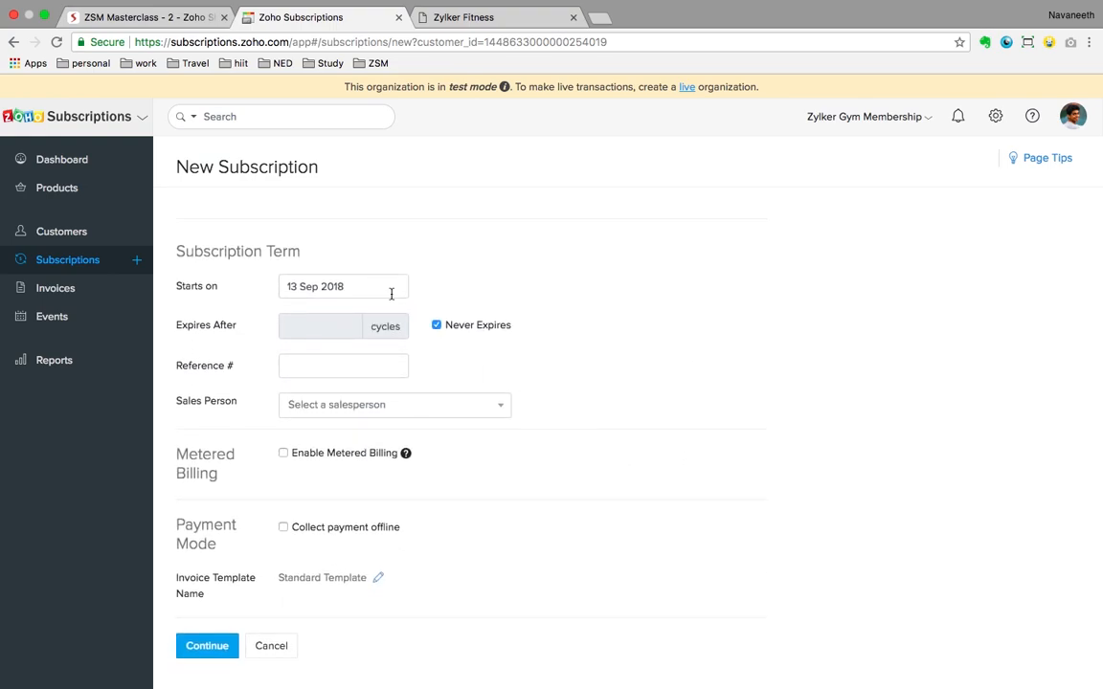
Step: Keep the 13 Sep 2018 start date, leave offline payment off, and continue to the preview
click(353, 287)
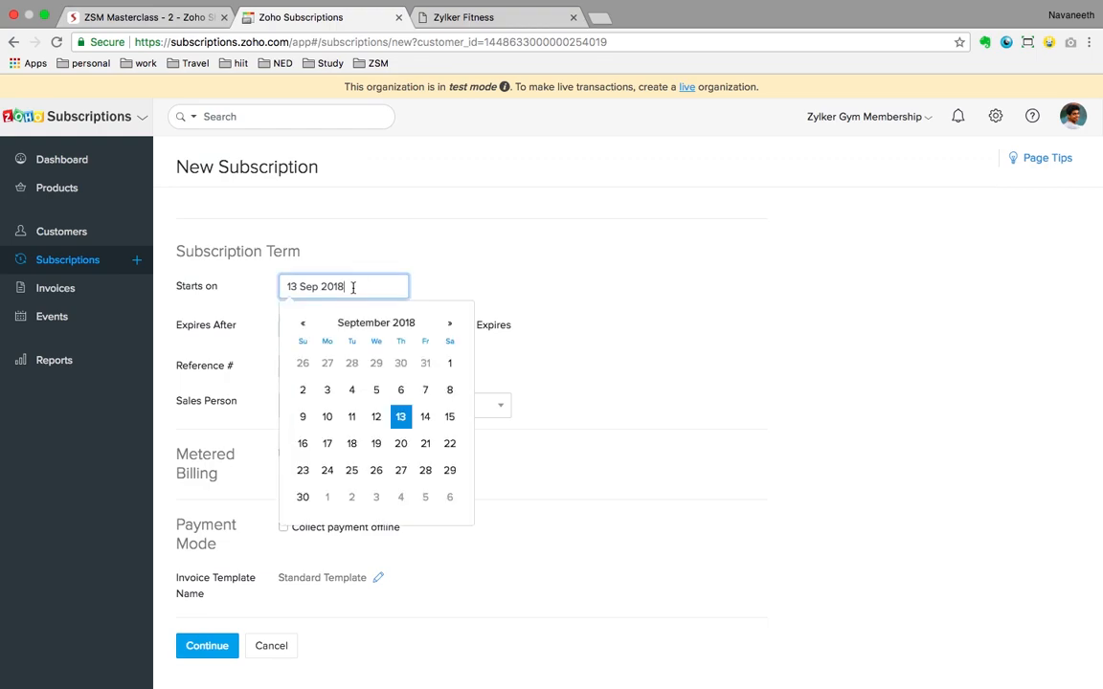
click(461, 266)
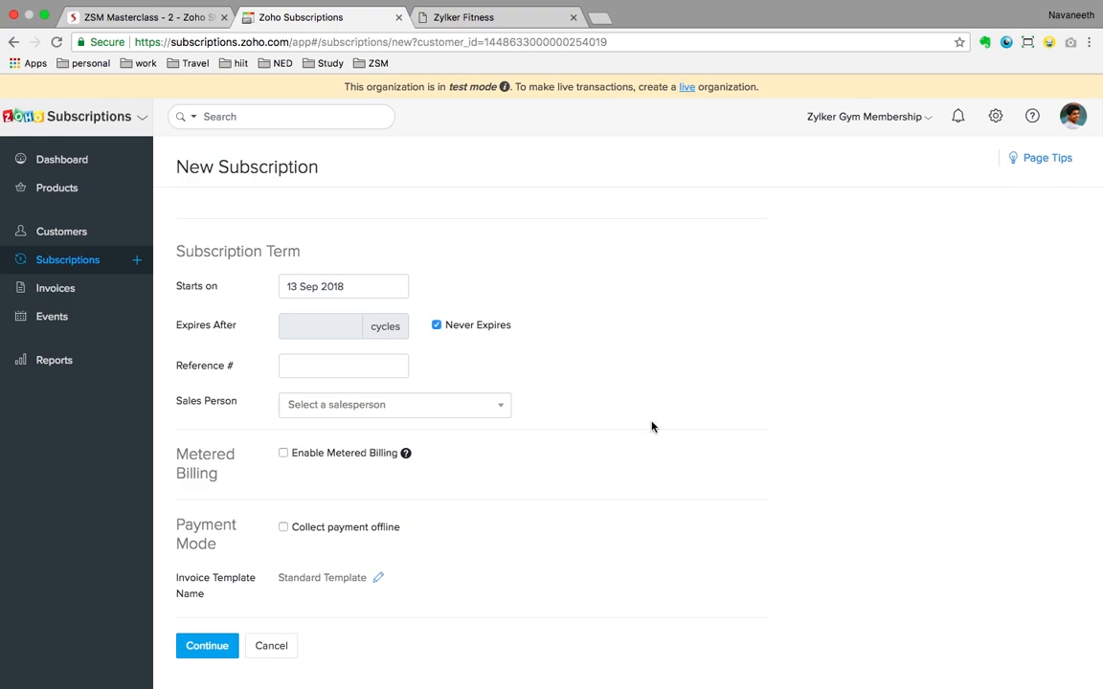
click(283, 528)
scroll(441, 549, down, 4)
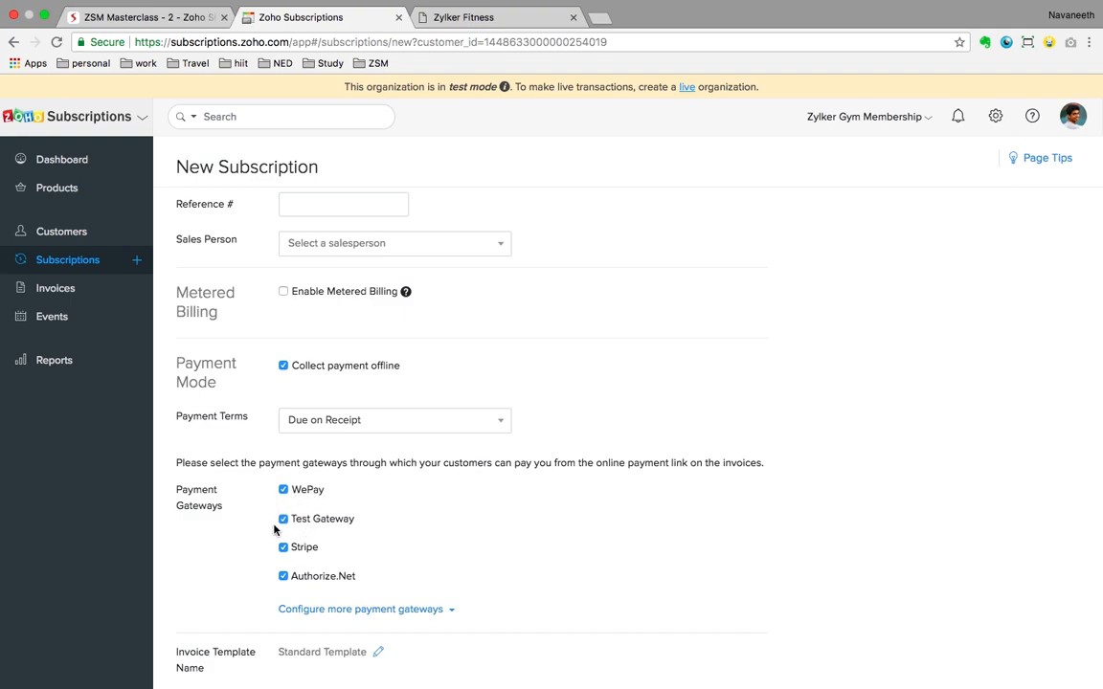
scroll(327, 546, down, 1)
scroll(327, 546, down, 1)
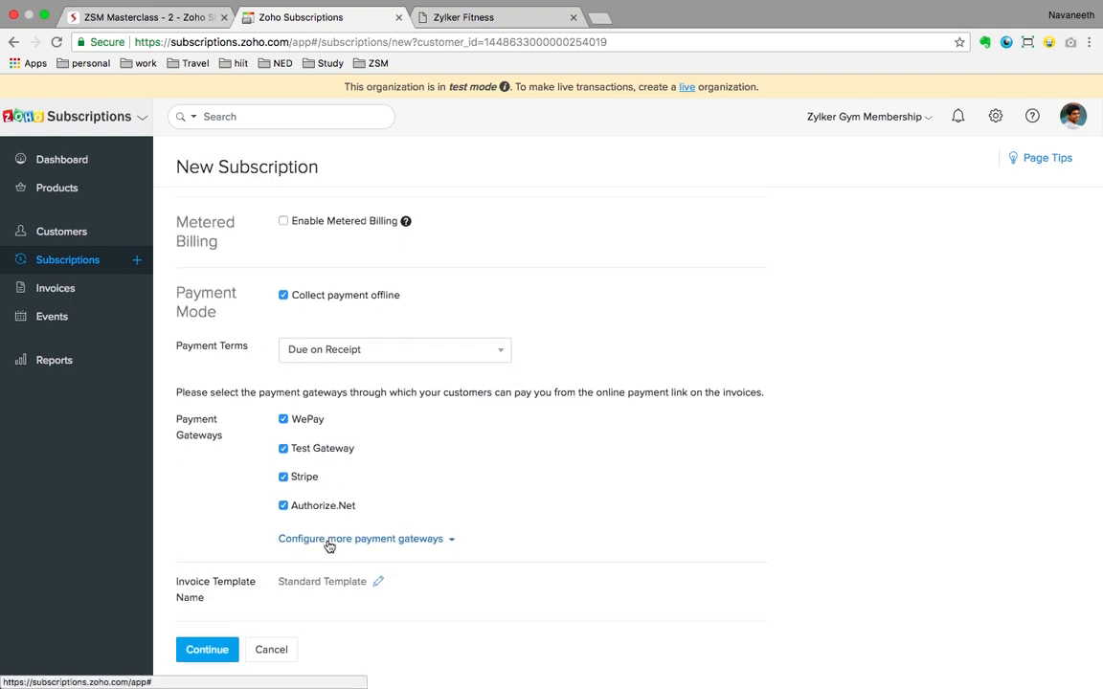
scroll(328, 544, down, 1)
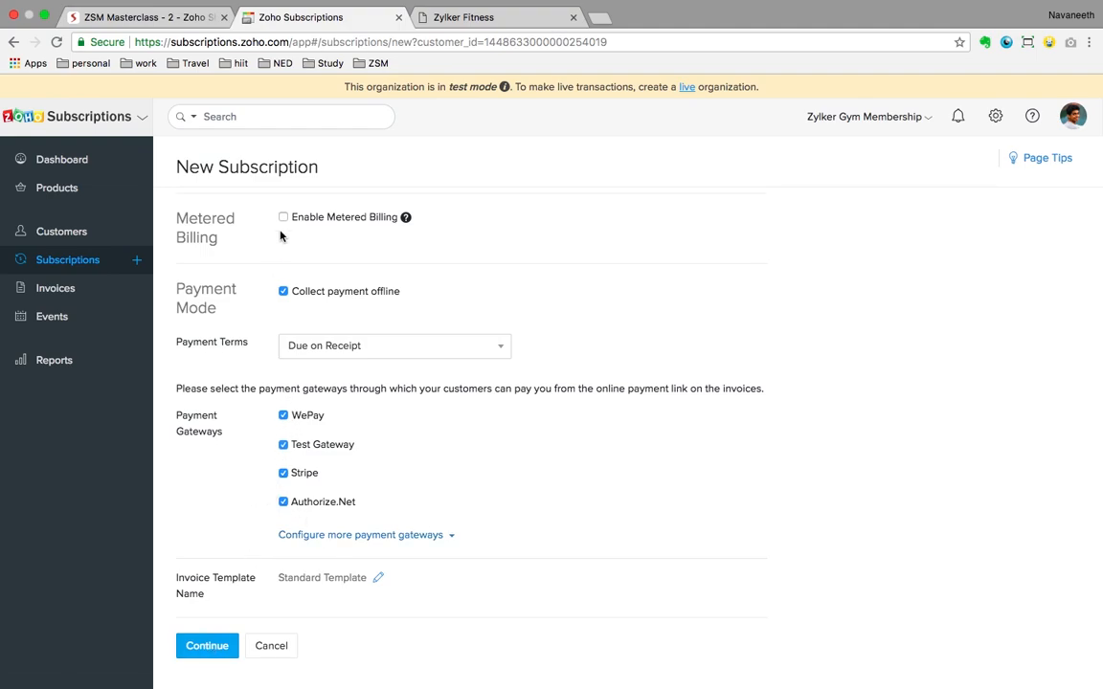
click(284, 290)
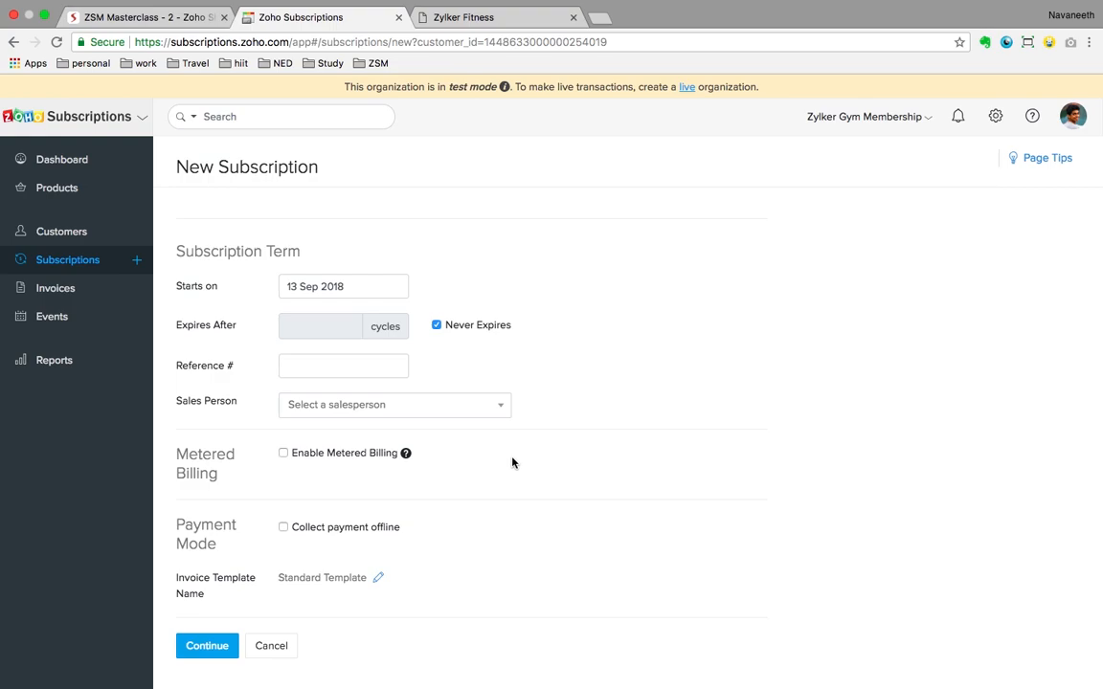
click(210, 648)
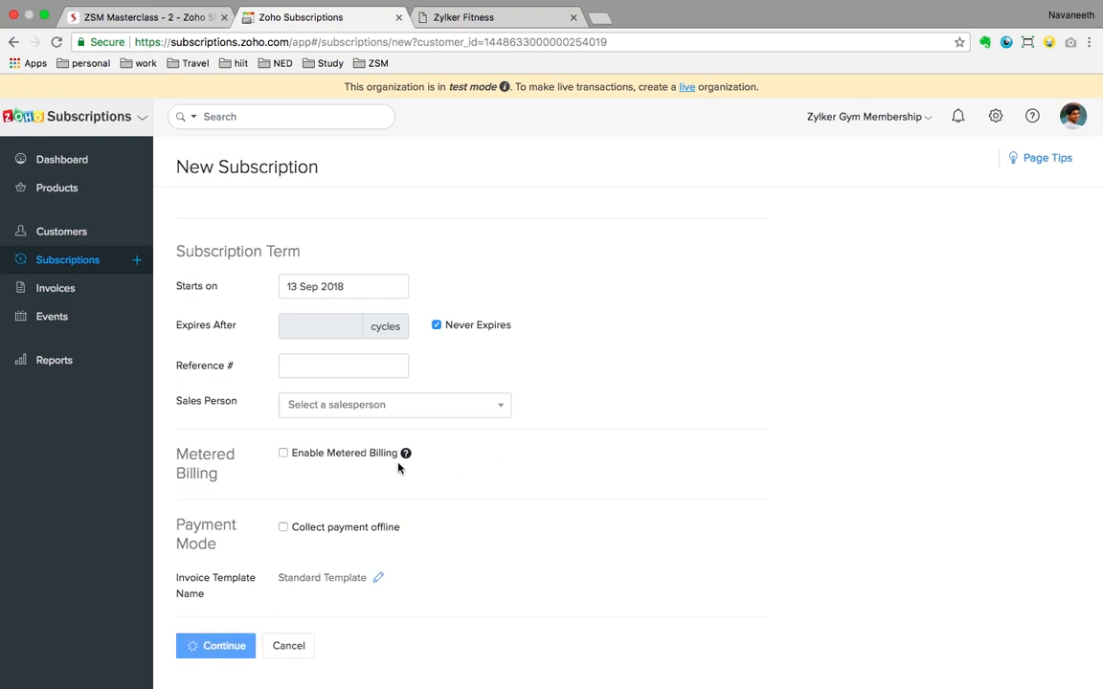
Step: Switch between Bank Account and Credit Card details, then fill in the 4111 test card
scroll(398, 468, down, 1)
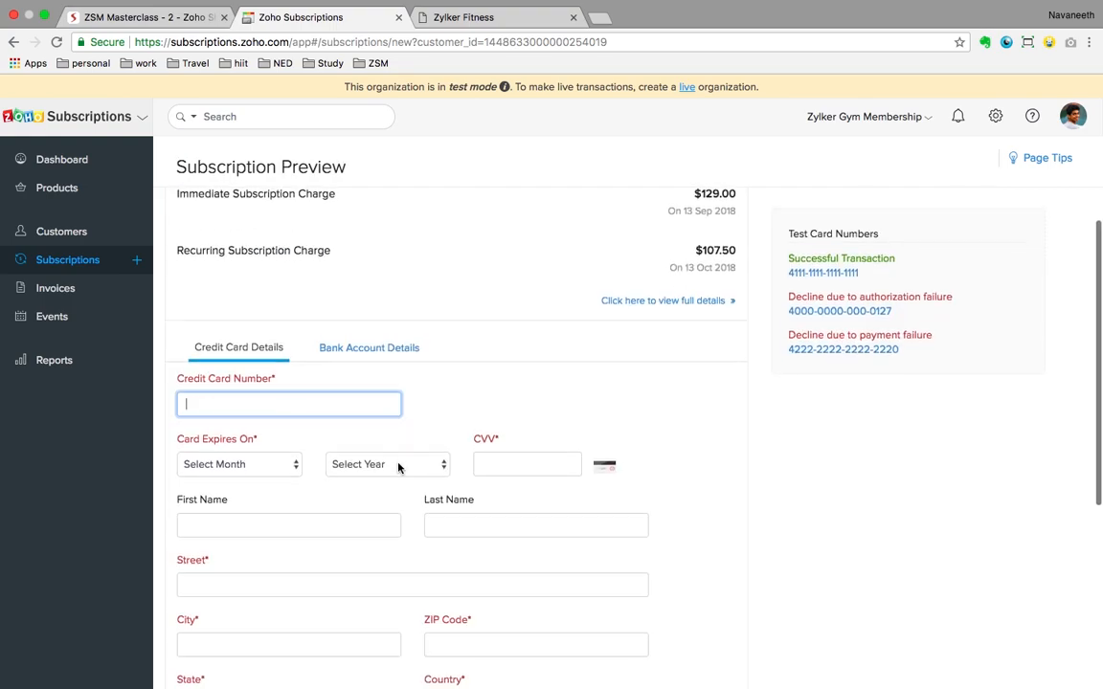
scroll(399, 467, down, 2)
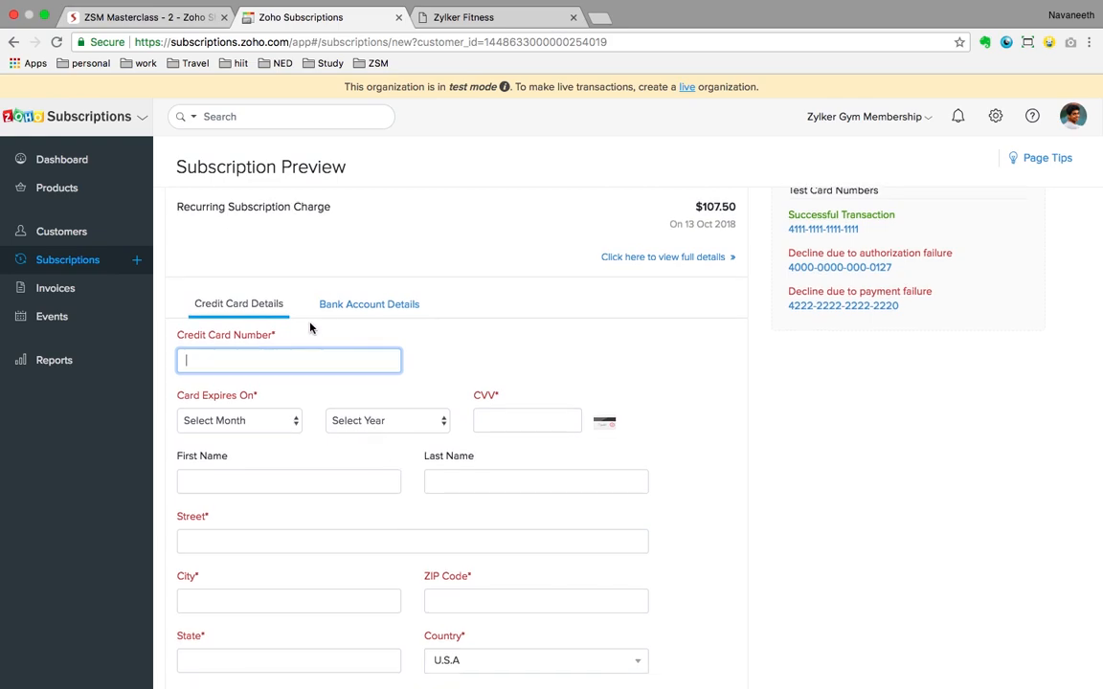
scroll(397, 363, down, 1)
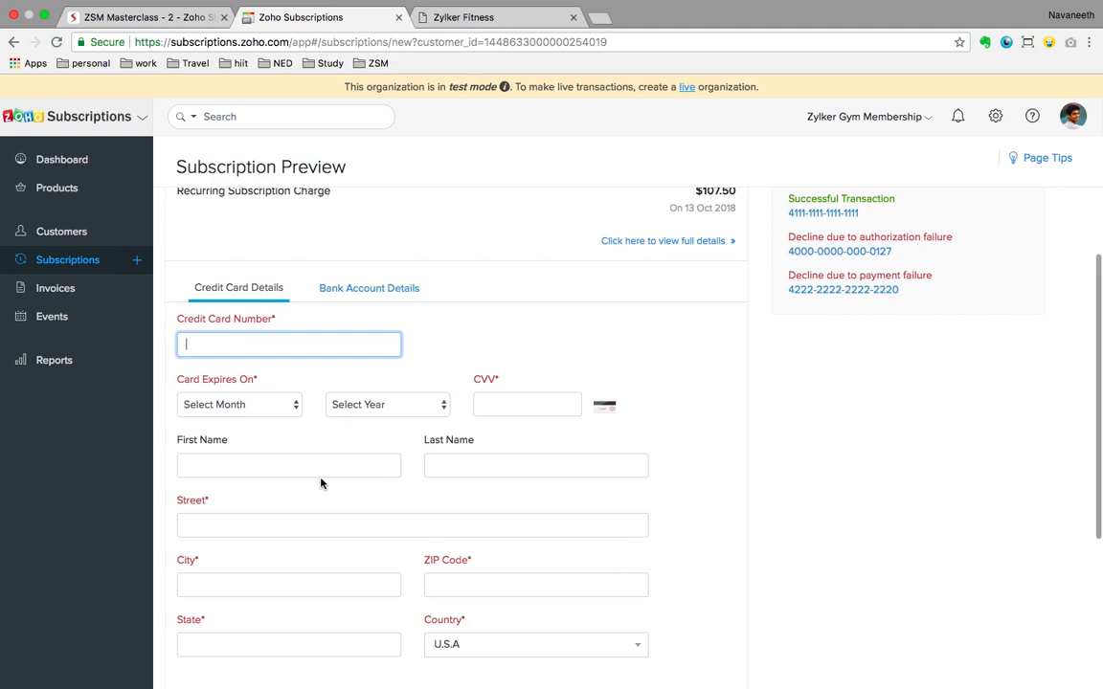
click(375, 293)
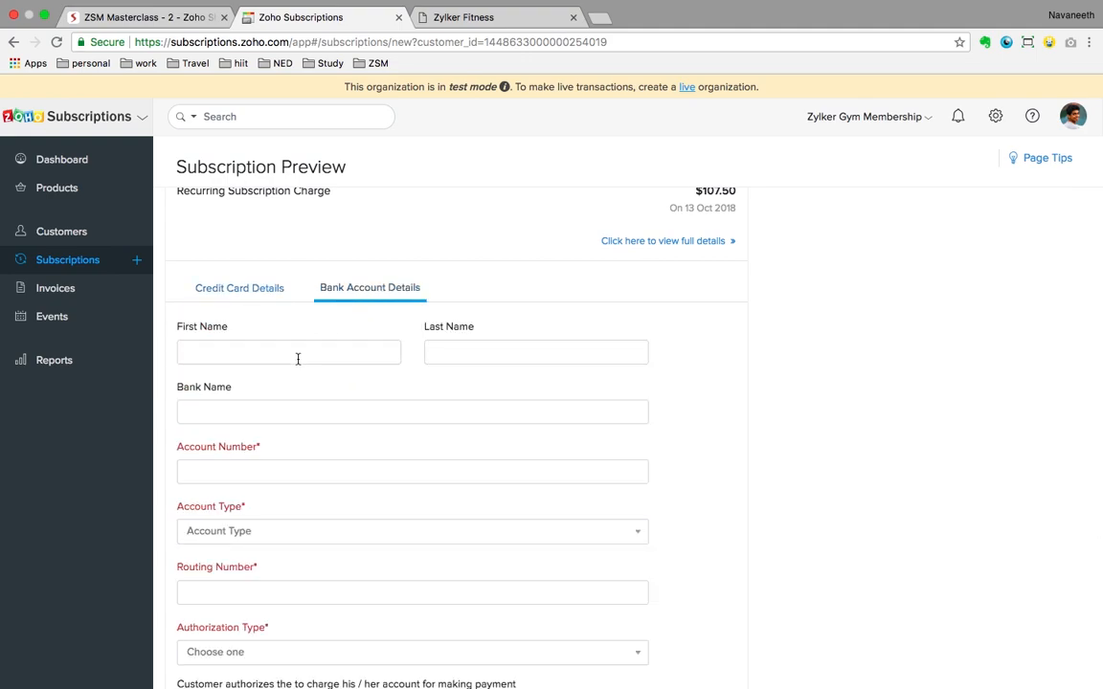
scroll(298, 359, down, 5)
scroll(297, 359, up, 8)
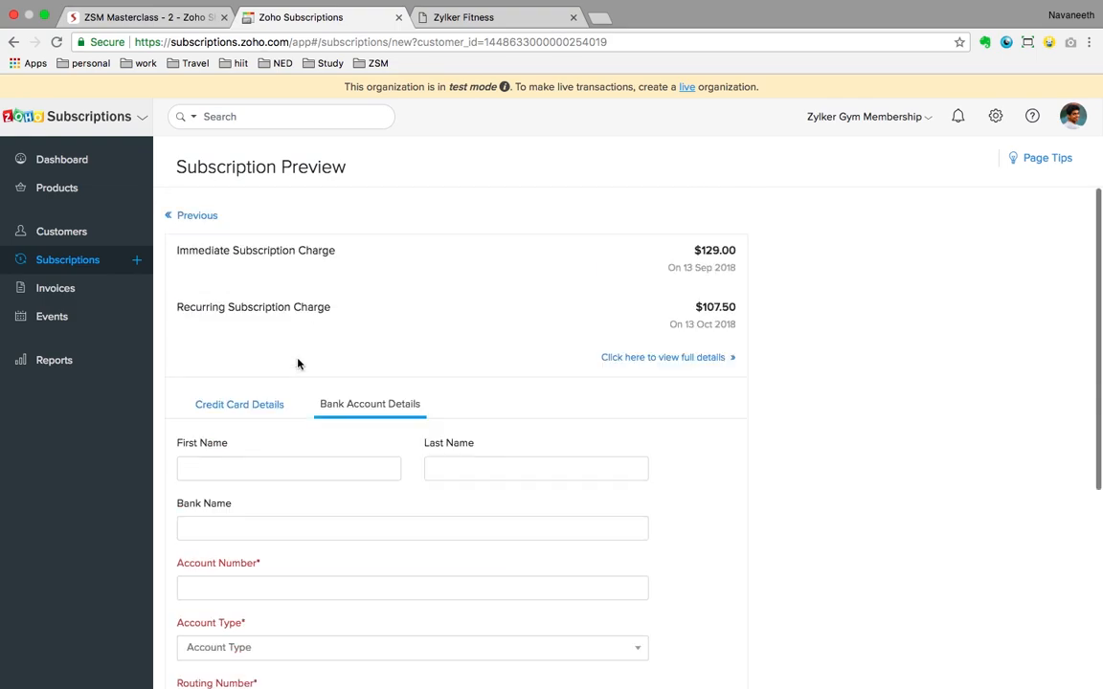
click(244, 408)
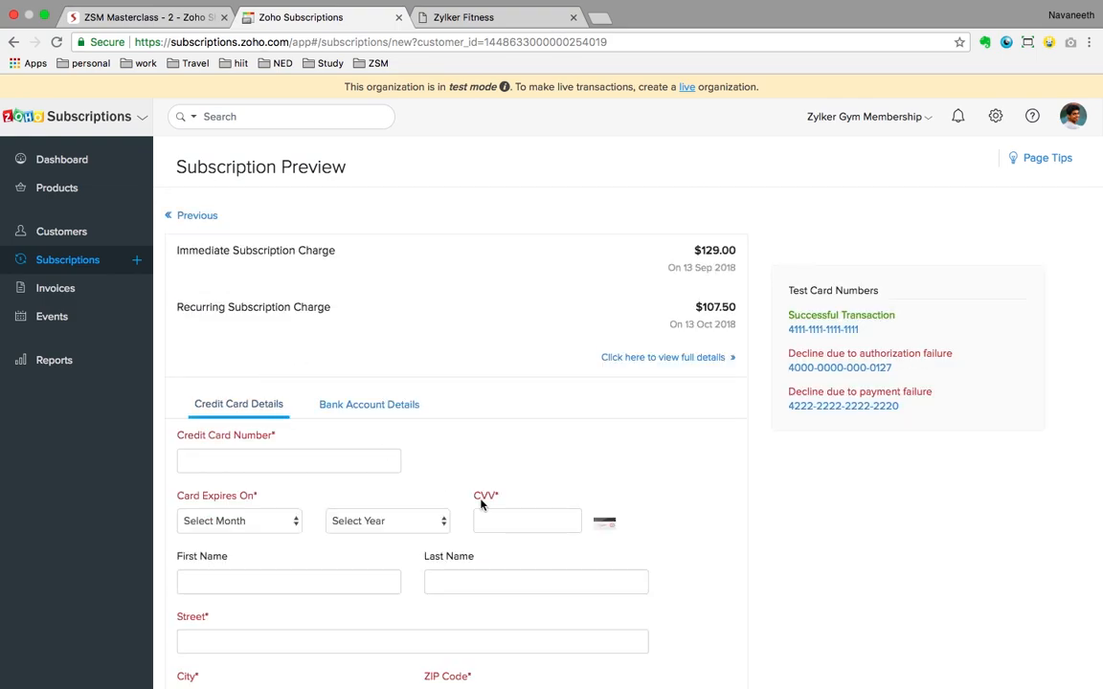
scroll(517, 468, down, 1)
scroll(431, 393, down, 1)
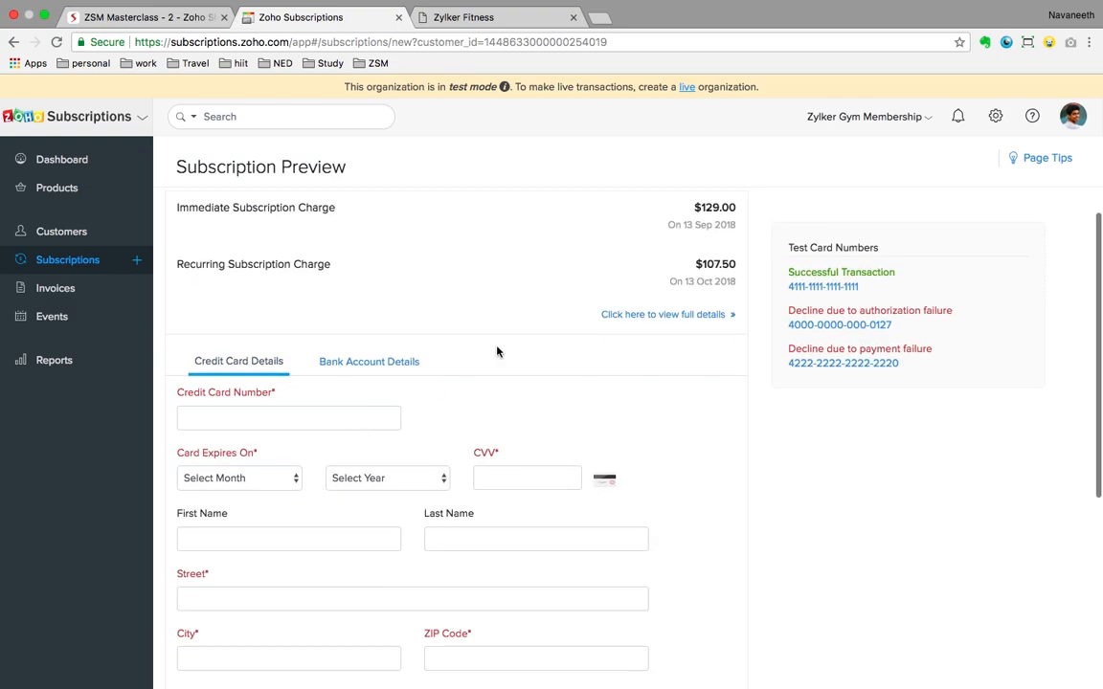
click(818, 287)
Step: Review the $129.00 preview and go back to the New Subscription form
scroll(799, 481, down, 5)
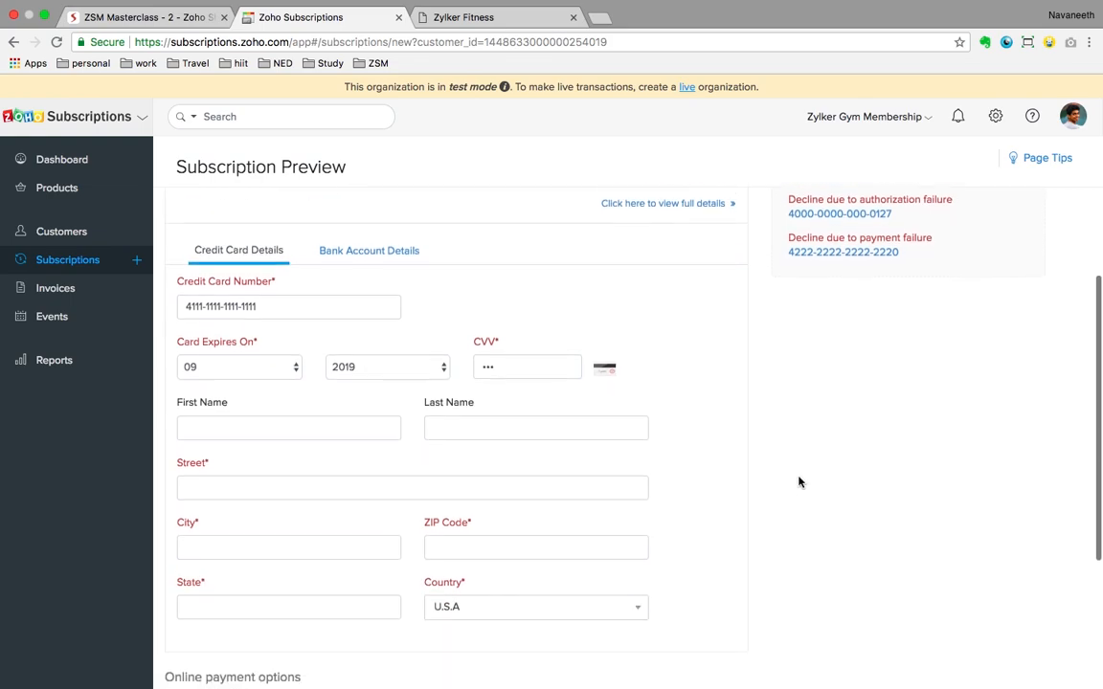
scroll(800, 481, down, 1)
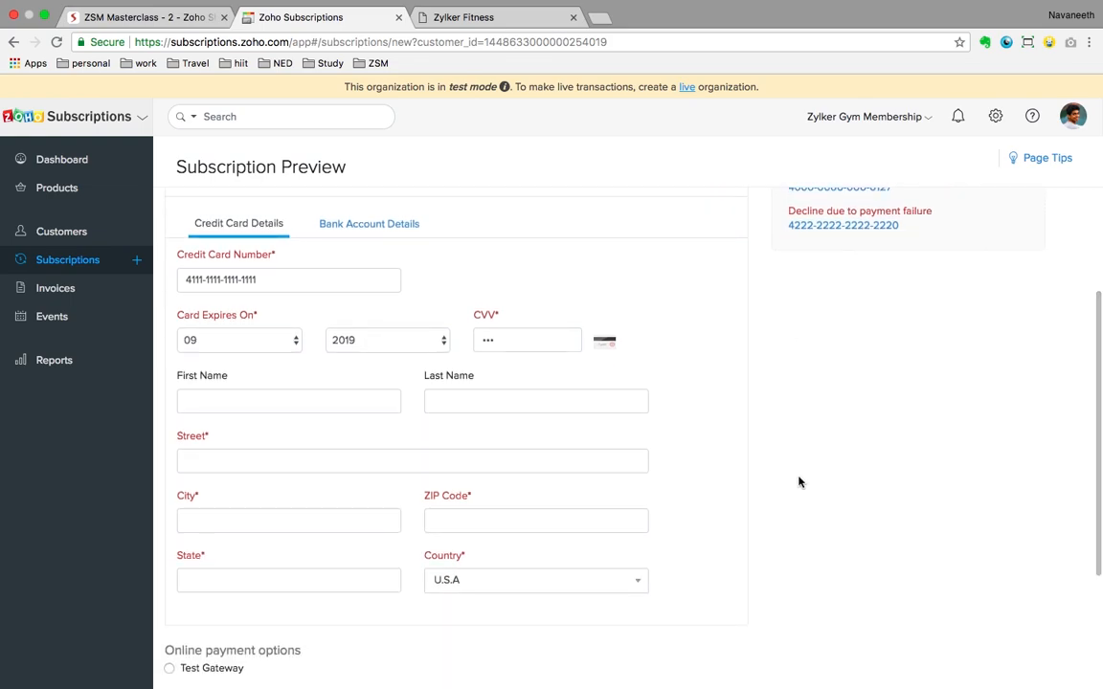
scroll(799, 482, down, 8)
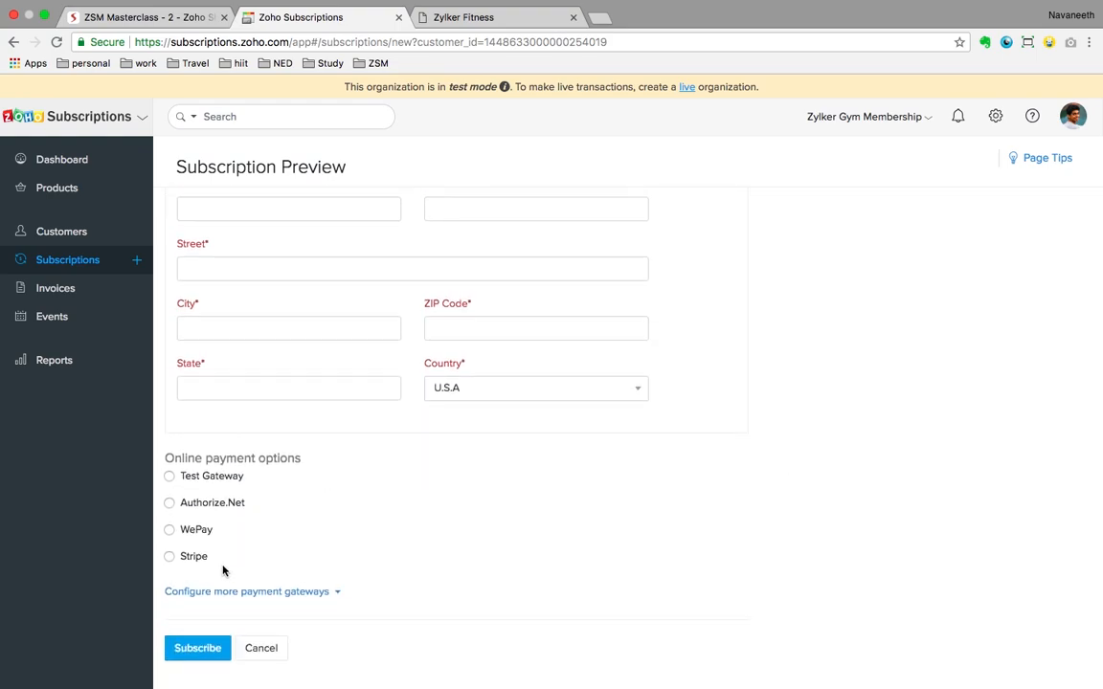
scroll(327, 488, up, 10)
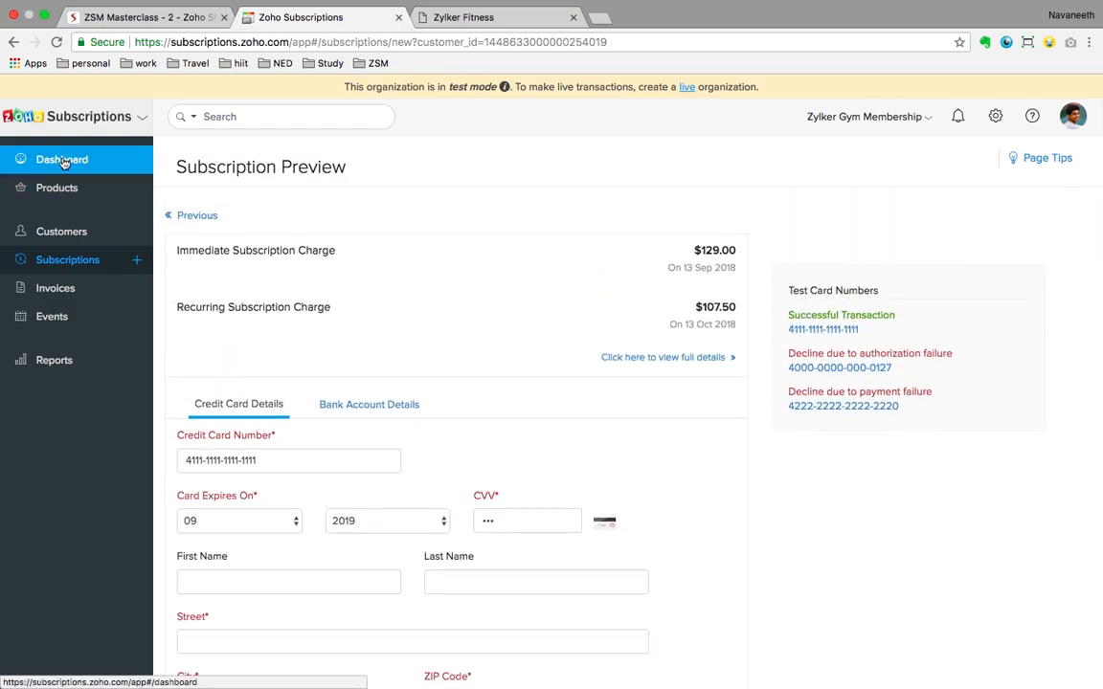
click(169, 216)
scroll(326, 331, down, 10)
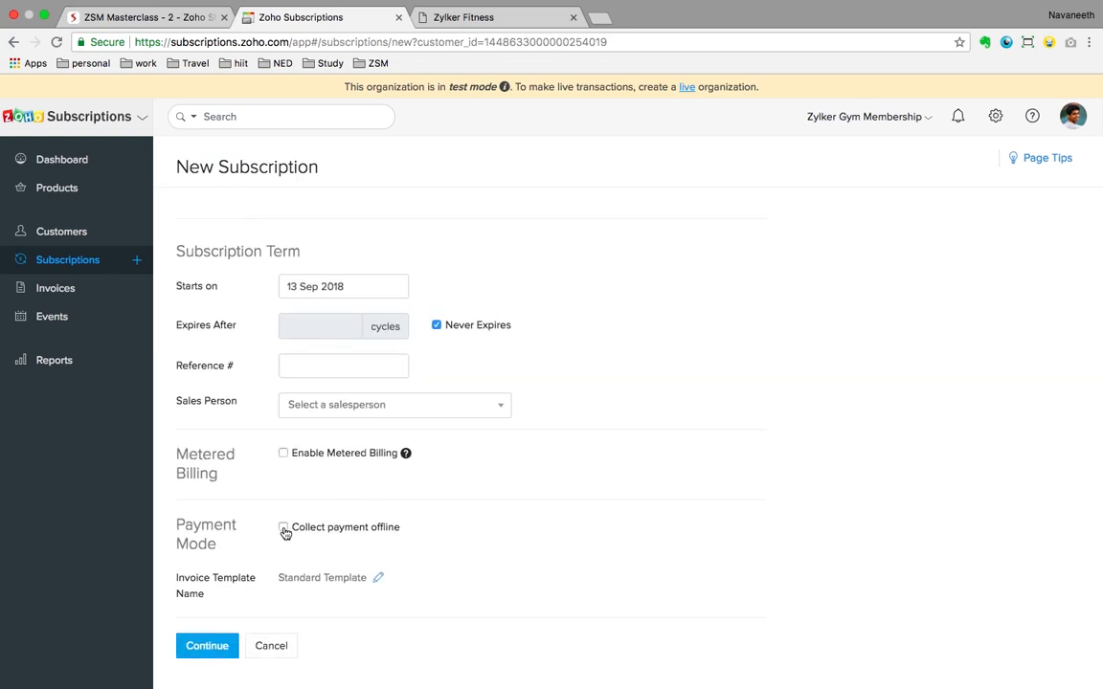
Step: Turn on offline payment collection, continue, and subscribe to make the Fitter subscription Live
click(283, 529)
scroll(475, 534, down, 3)
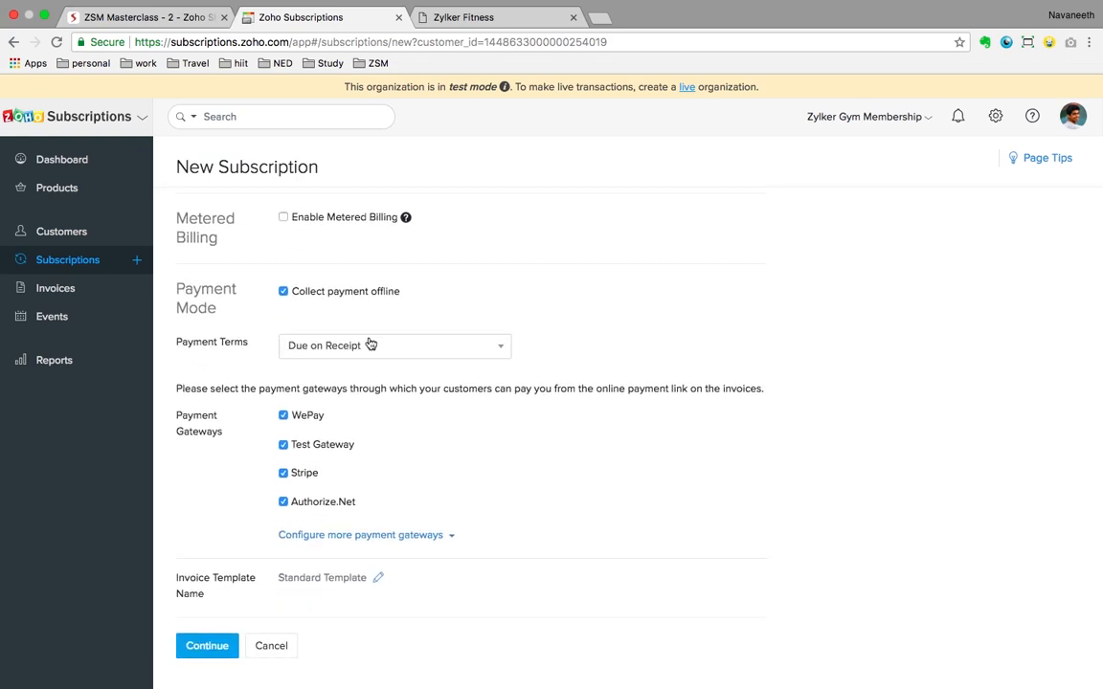
click(213, 649)
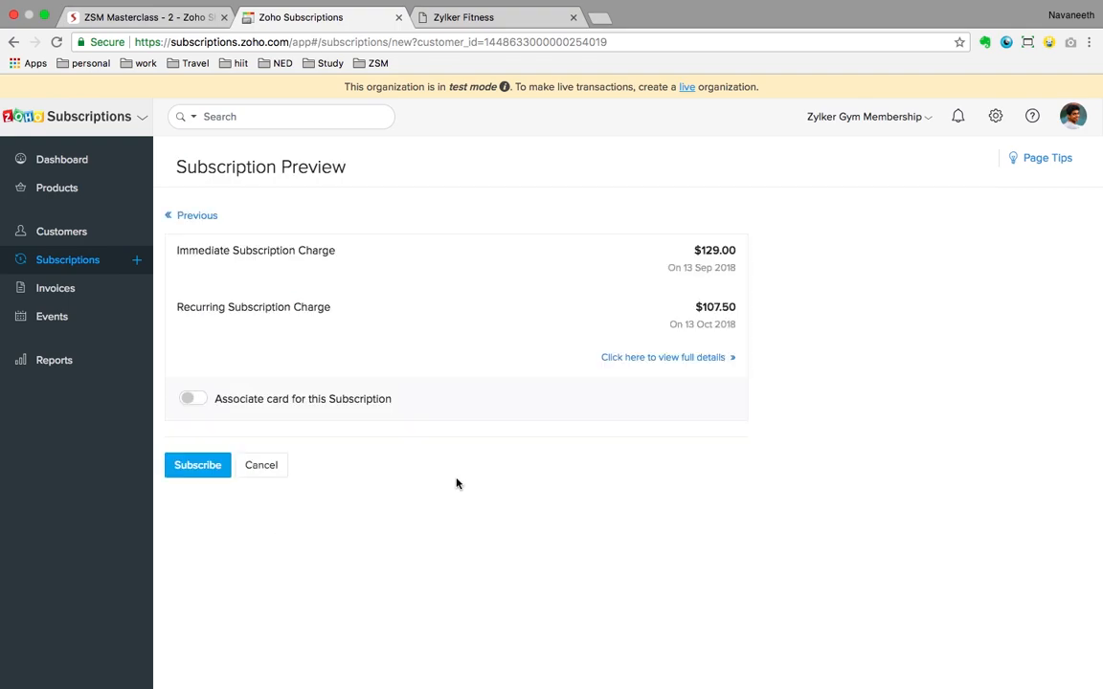
click(201, 465)
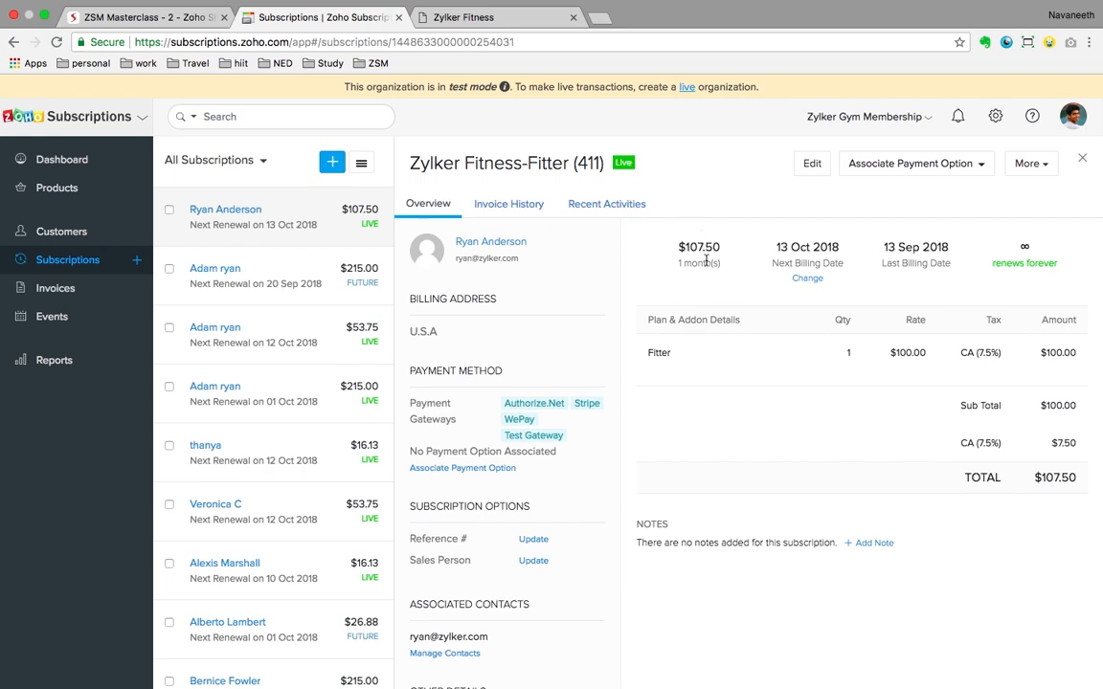
Step: Open invoice INV-000220 ($129.00, Fitter plus Gym tees) from Invoice History, then go to the Dashboard
click(503, 207)
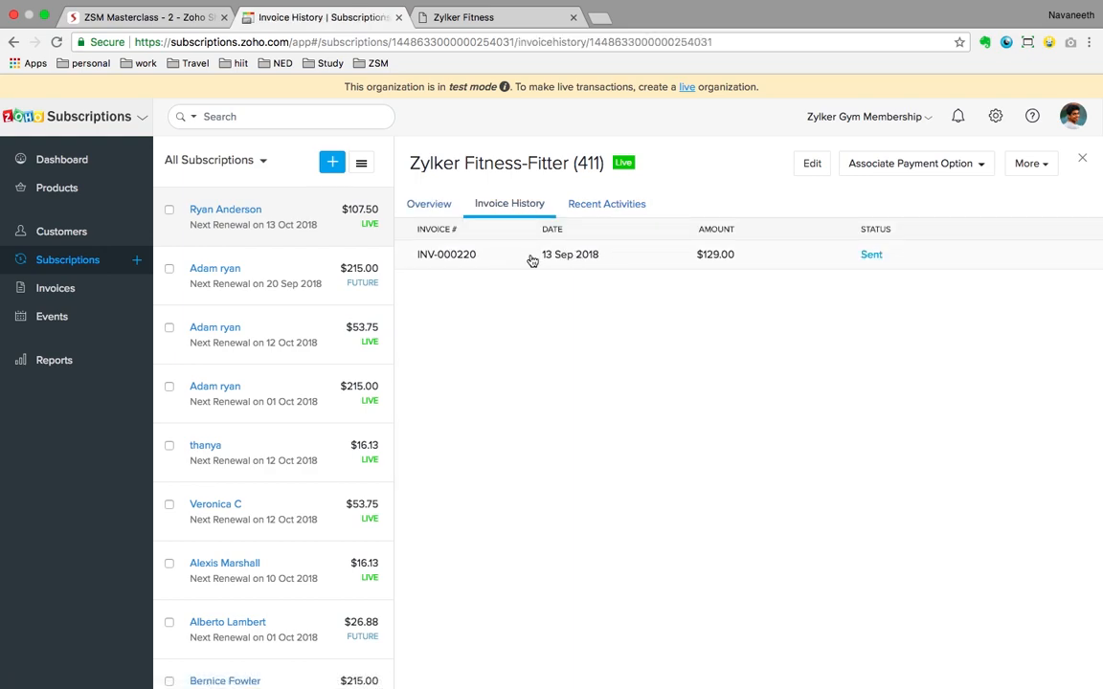
click(532, 260)
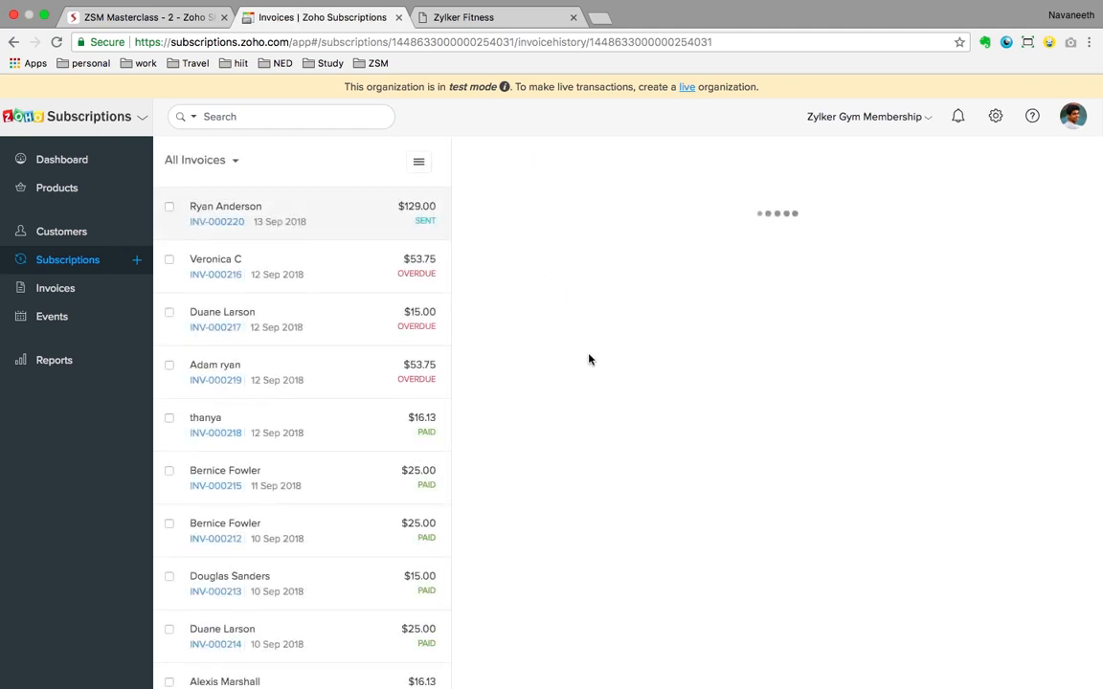
scroll(709, 466, down, 5)
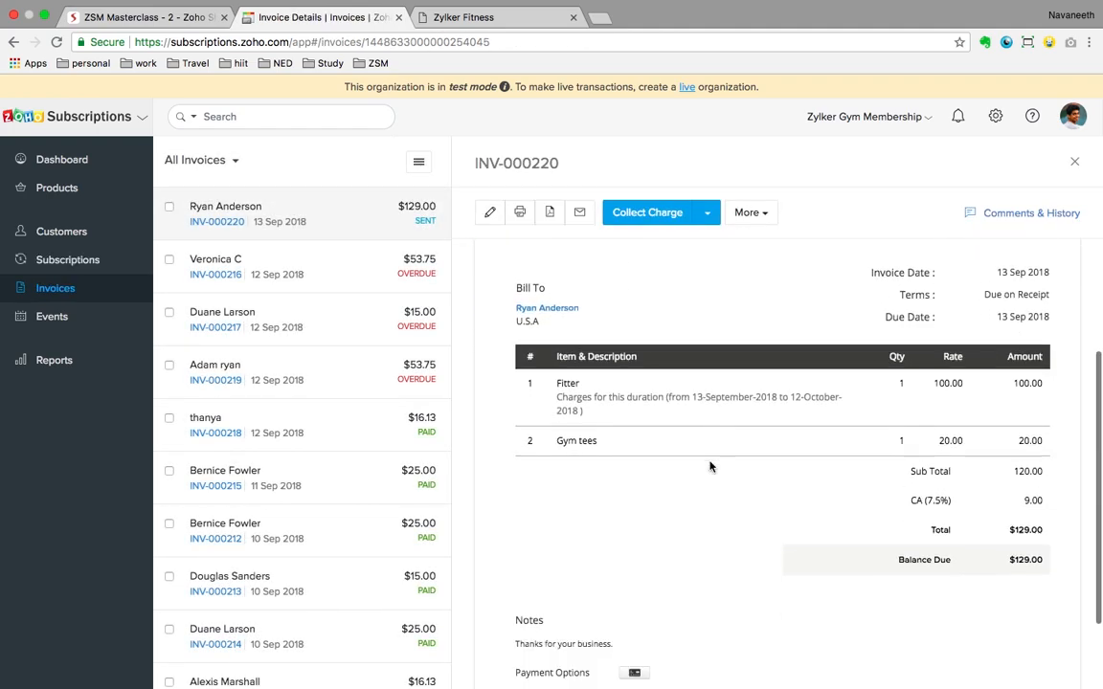
scroll(701, 427, up, 4)
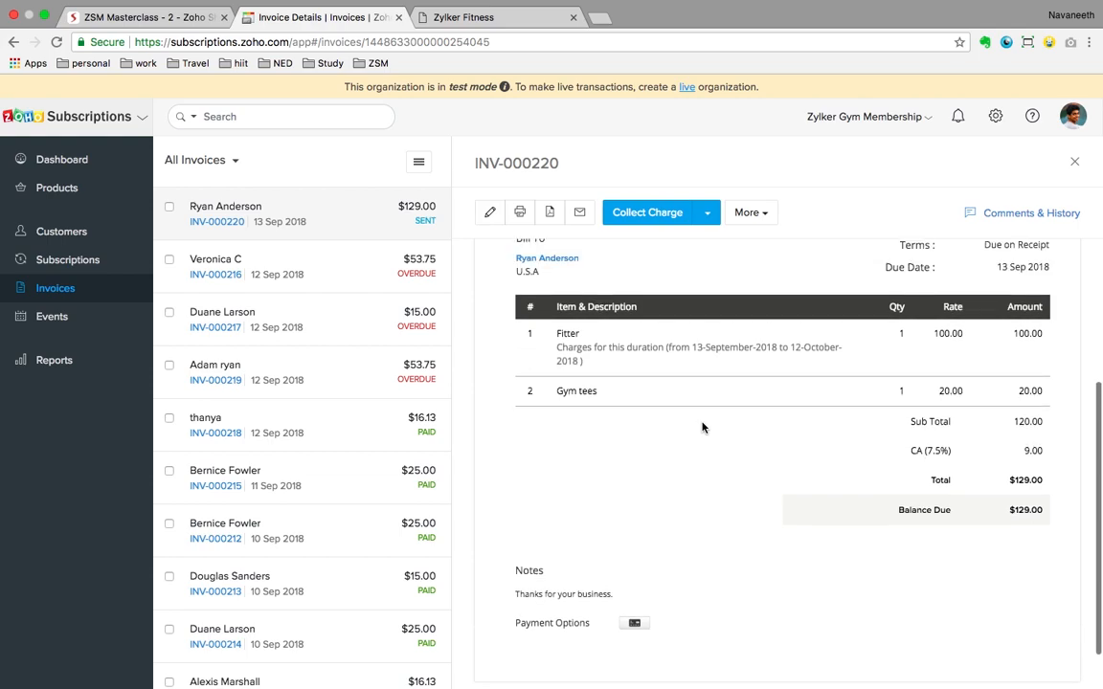
scroll(702, 427, up, 1)
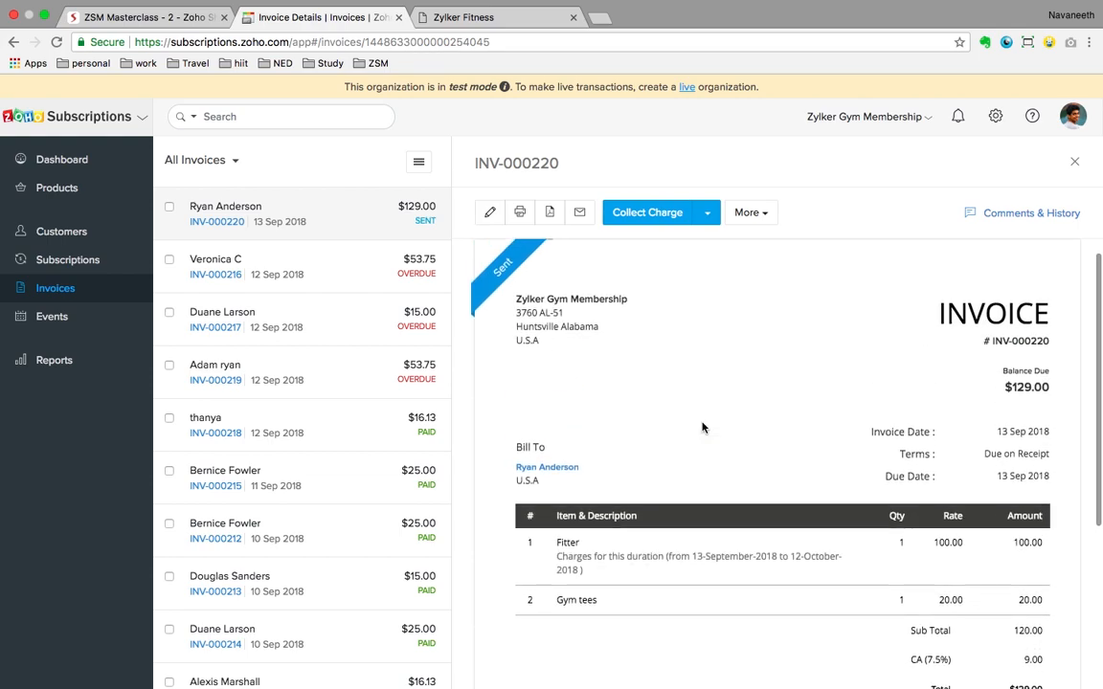
scroll(702, 427, down, 2)
scroll(701, 427, up, 1)
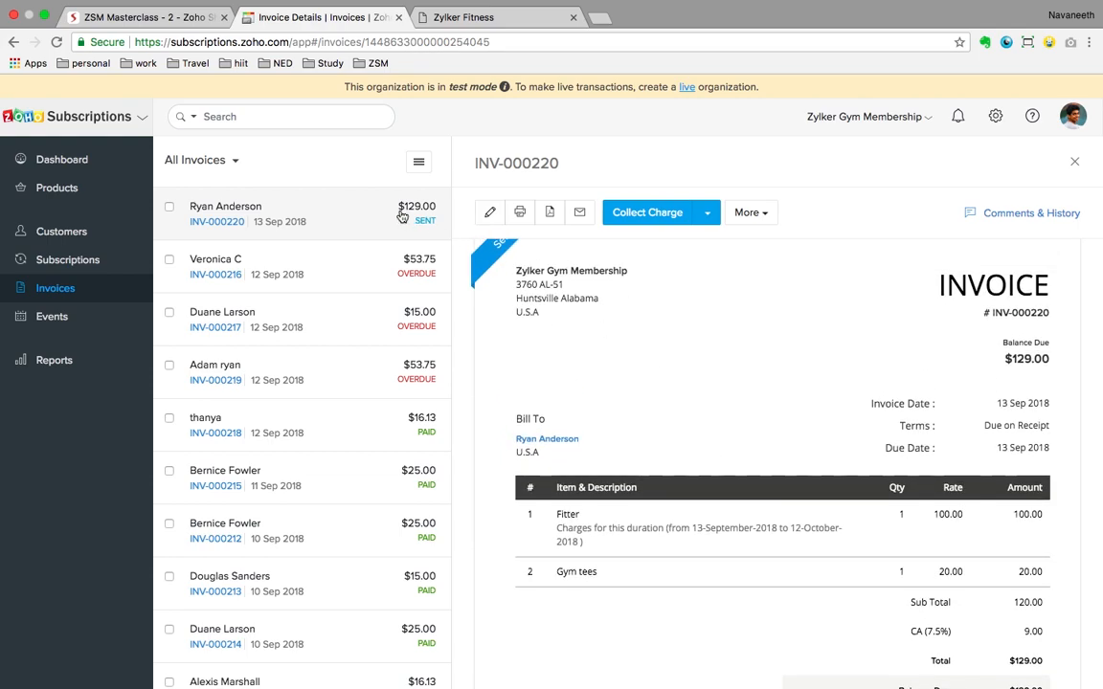
click(80, 165)
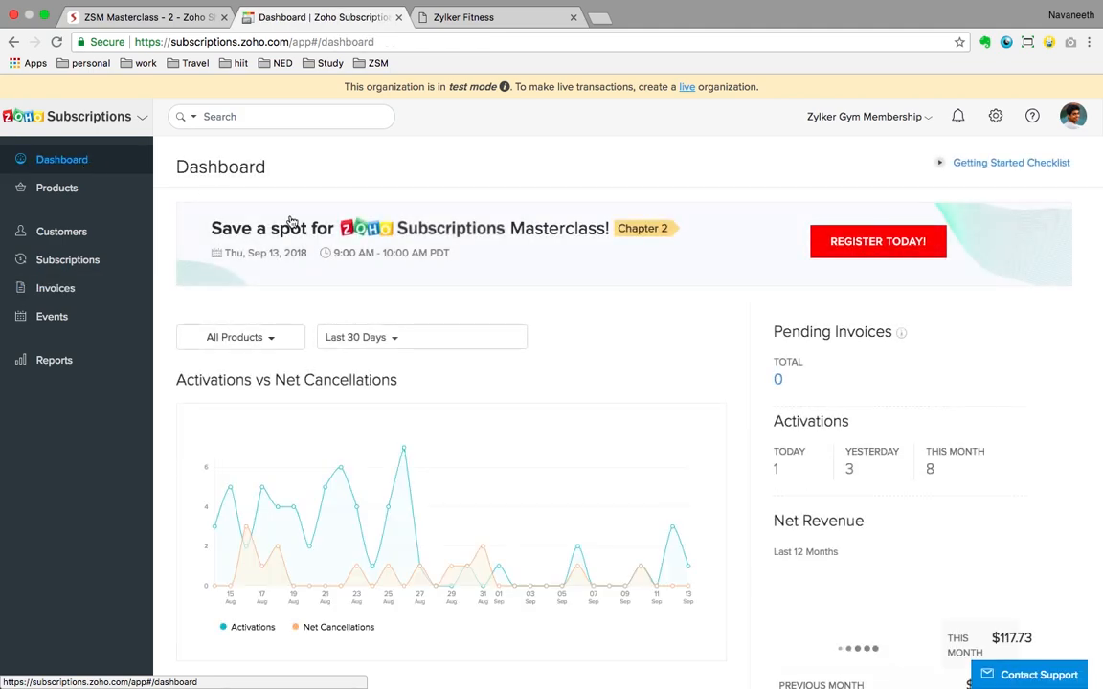
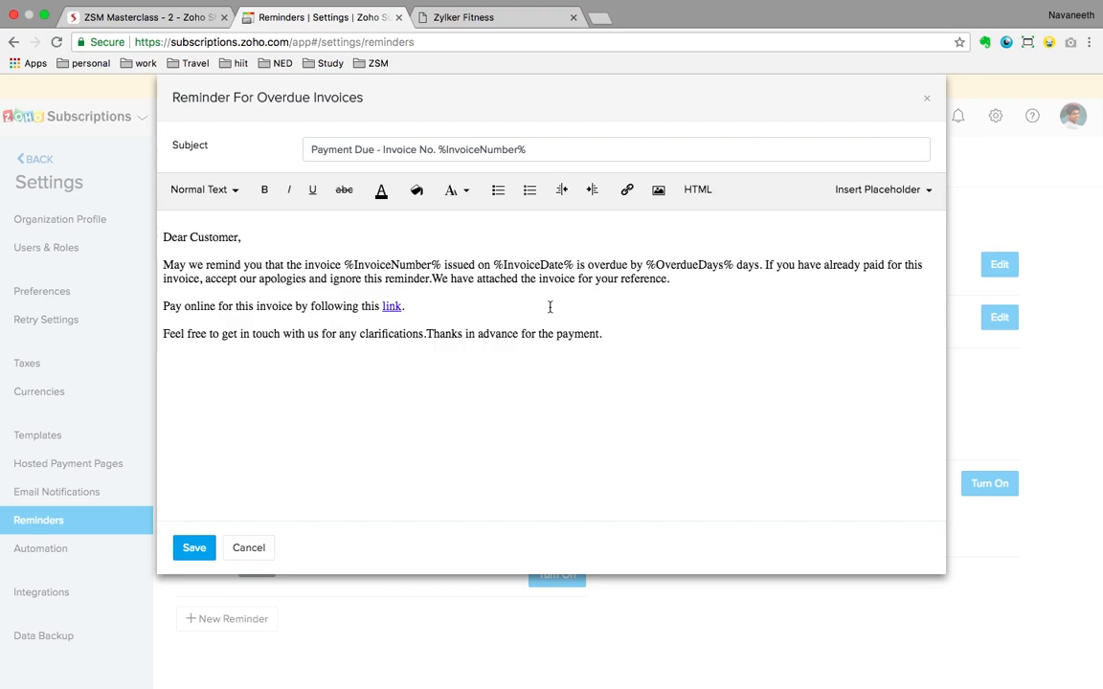
Step: Discard the overdue-invoice reminder template and open Reminder - 1's settings
click(261, 549)
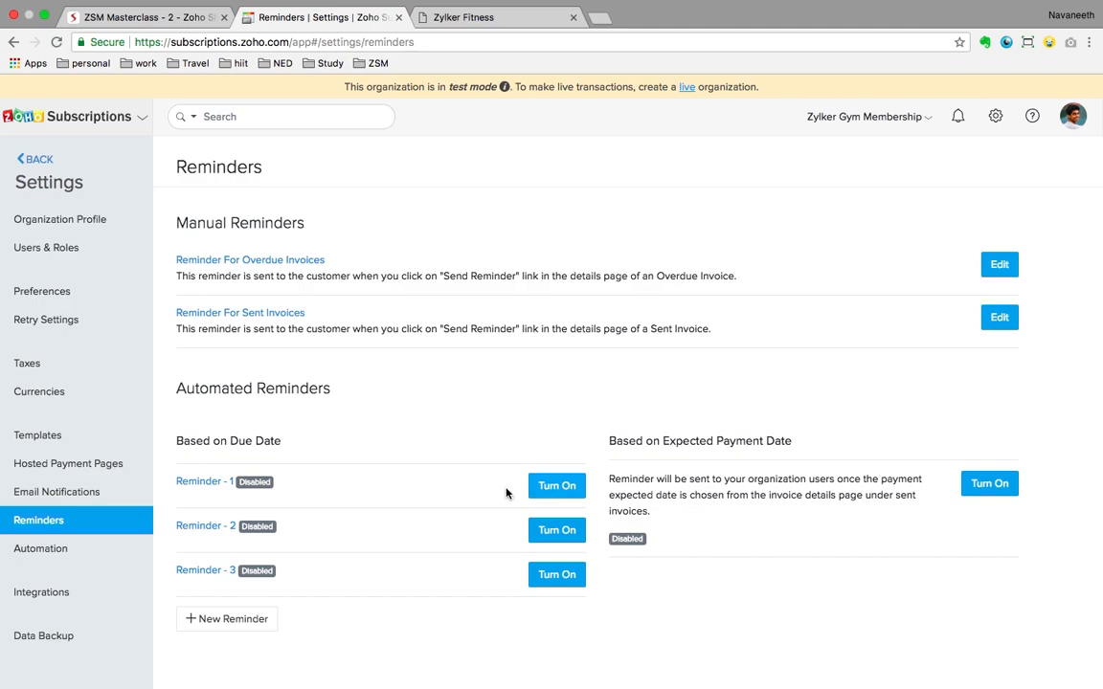
click(558, 484)
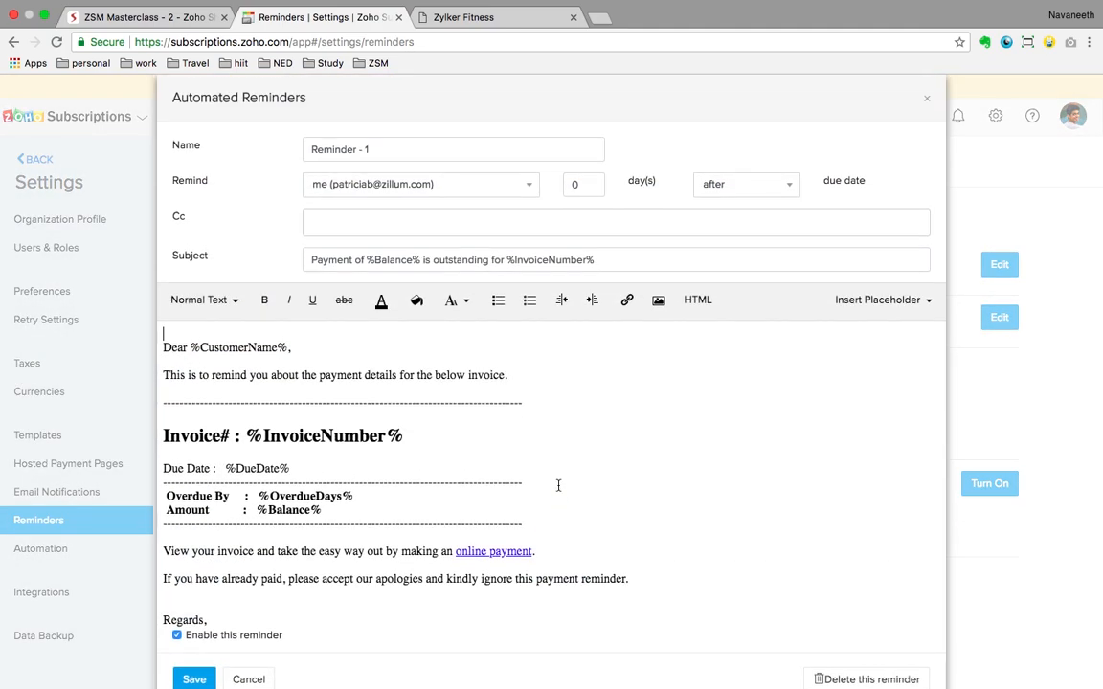
scroll(651, 505, down, 1)
scroll(651, 505, up, 1)
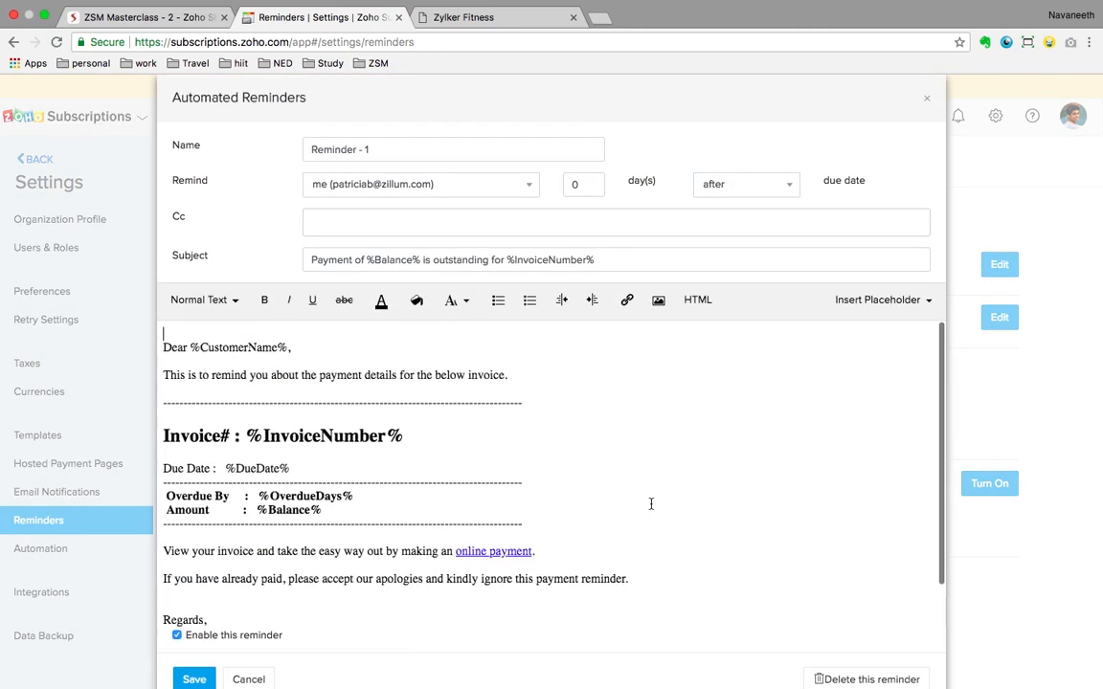
Step: Check Reminder - 1's day count and keep it after the due date, closing without saving
click(586, 184)
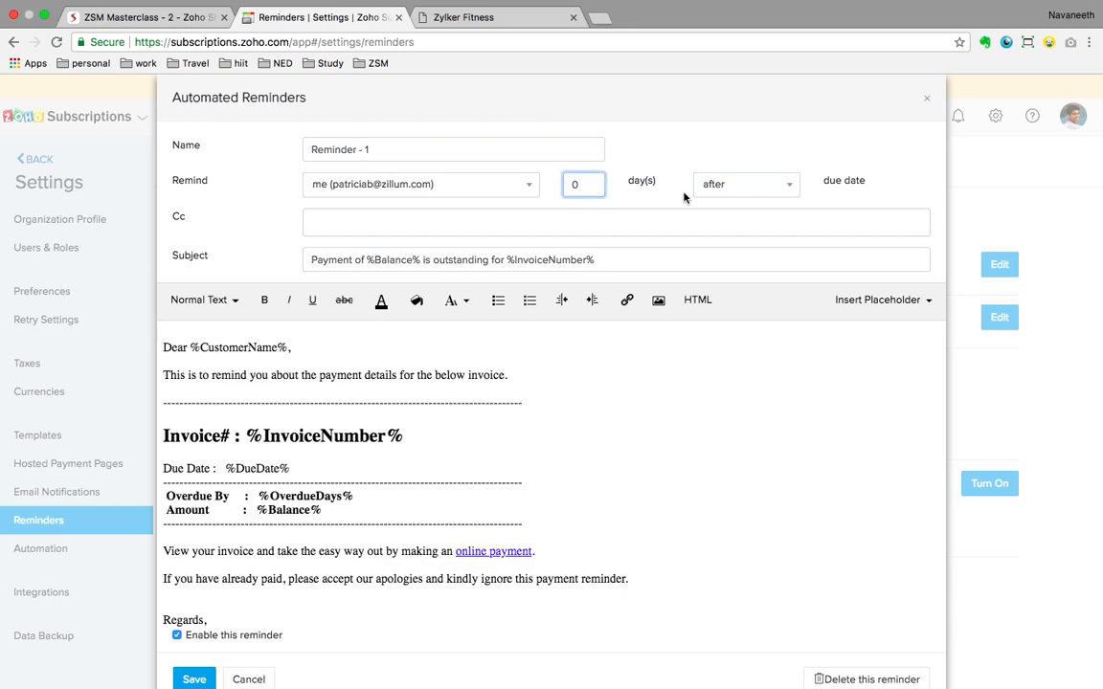
click(755, 191)
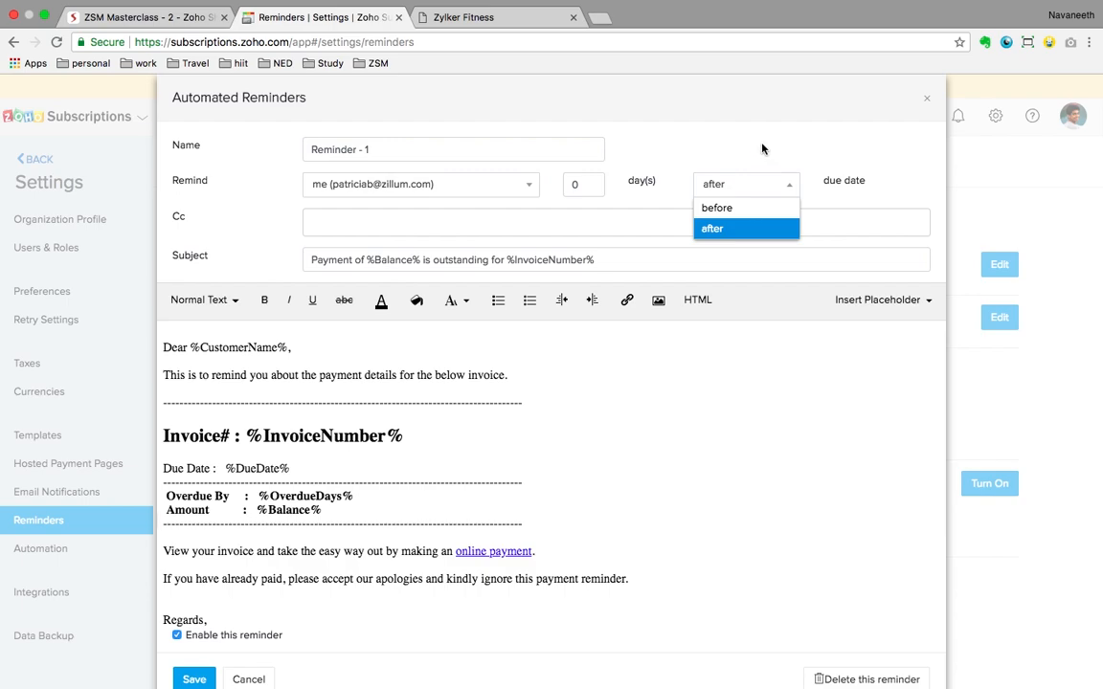
click(694, 374)
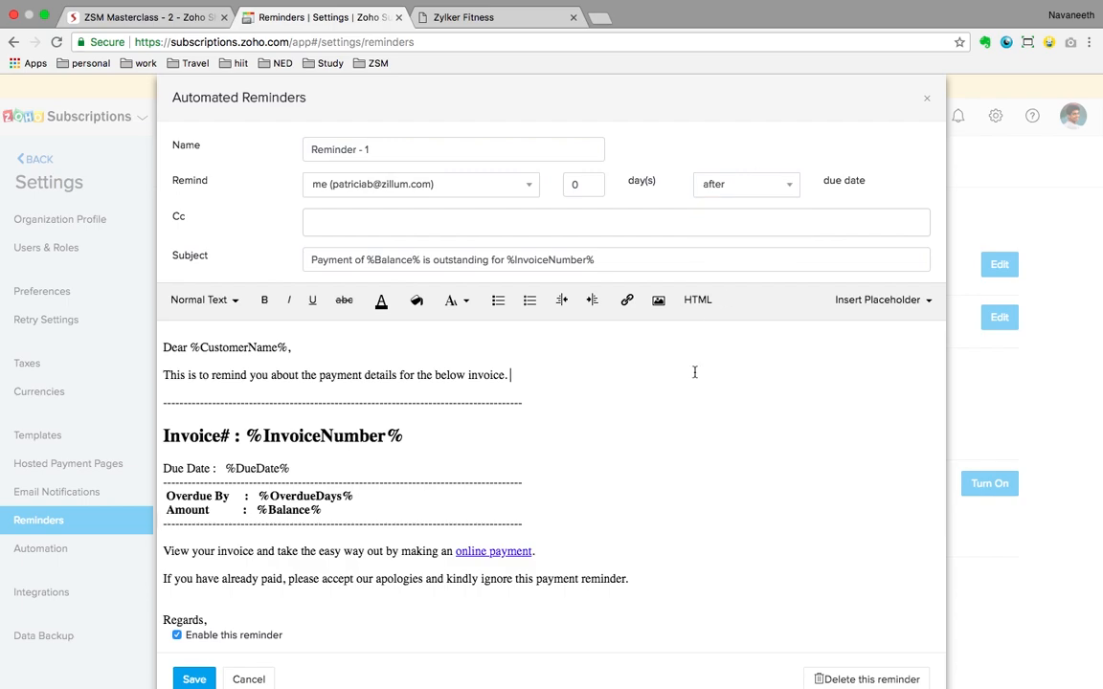
click(928, 103)
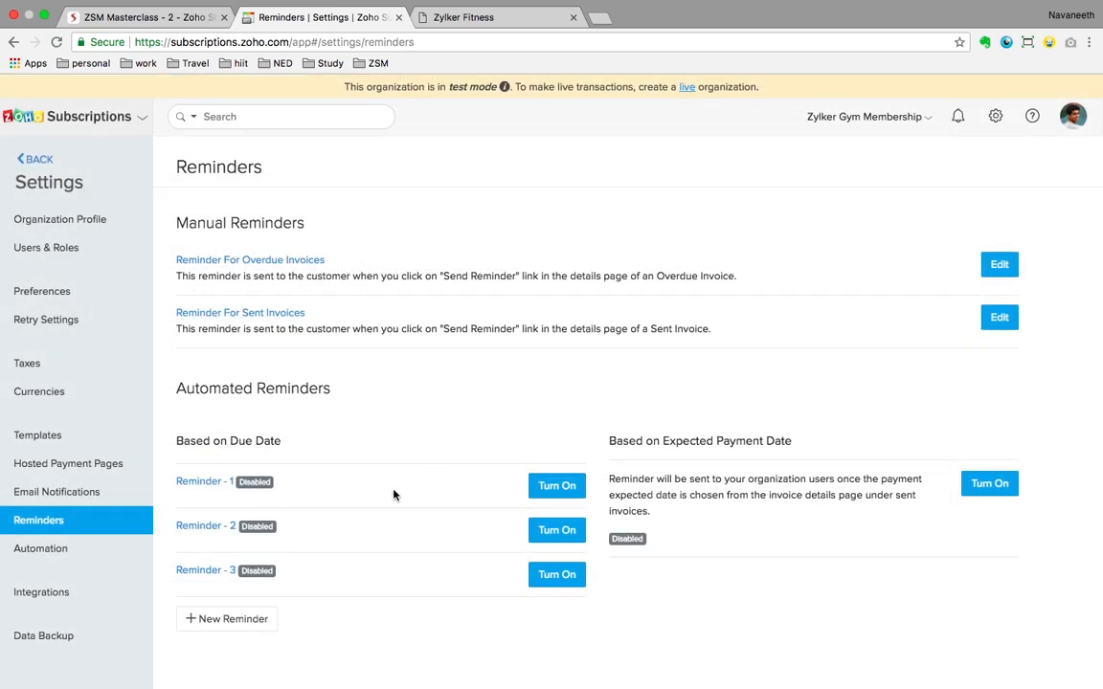
Step: Go to Email Notifications and scroll through the list of notification emails
click(81, 491)
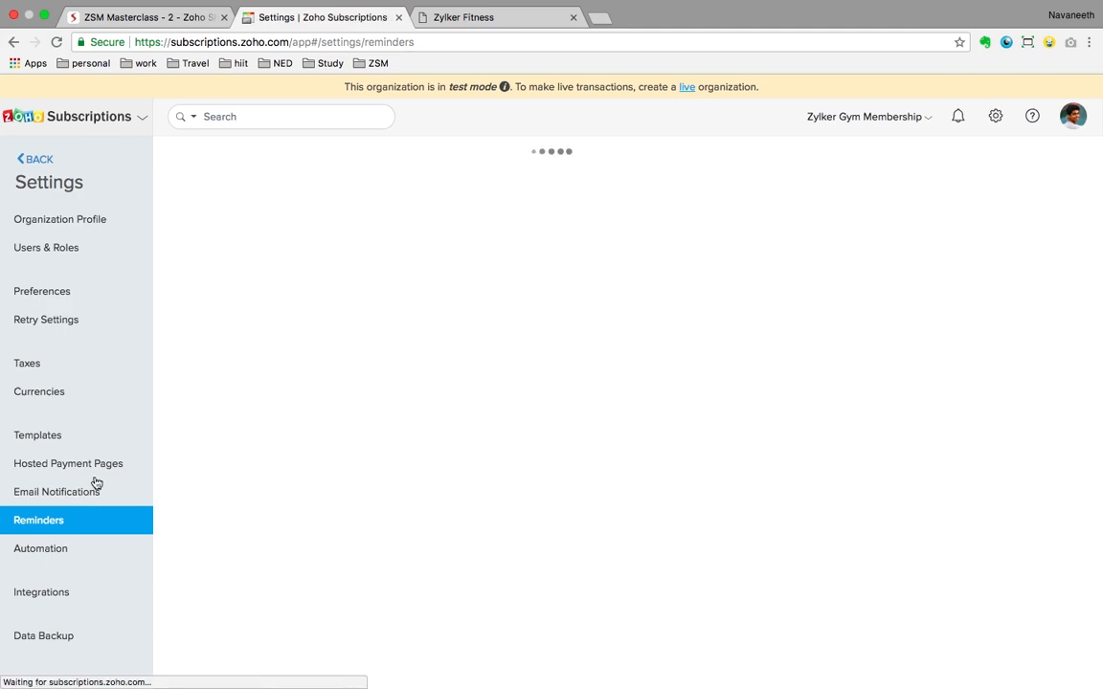
scroll(579, 479, down, 3)
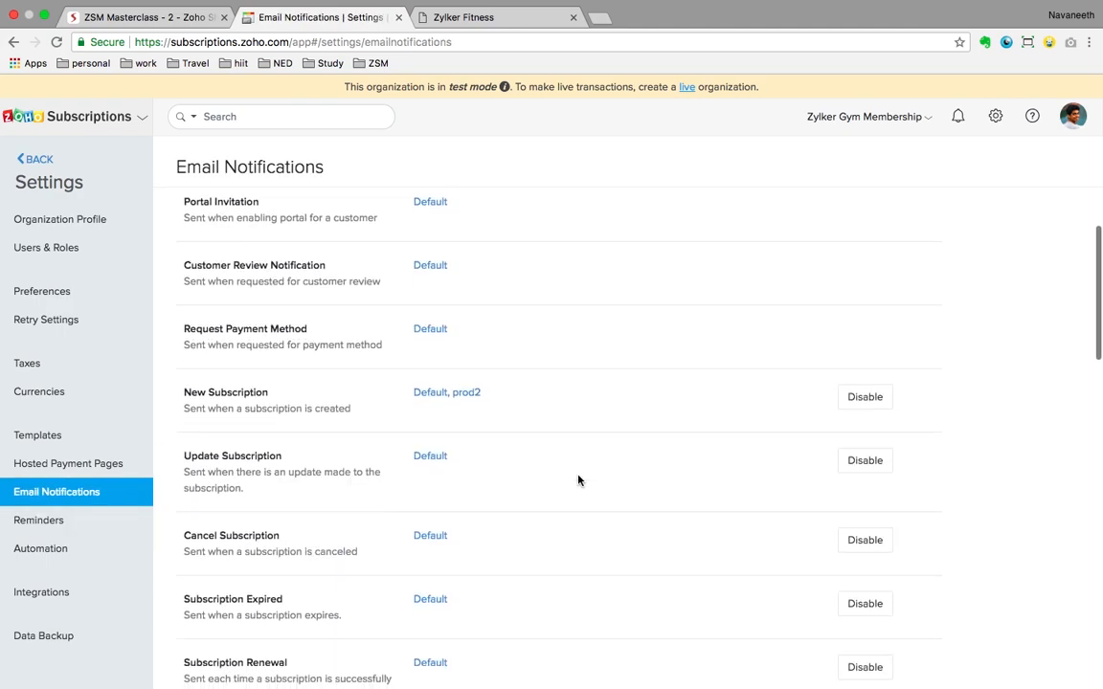
scroll(578, 480, down, 4)
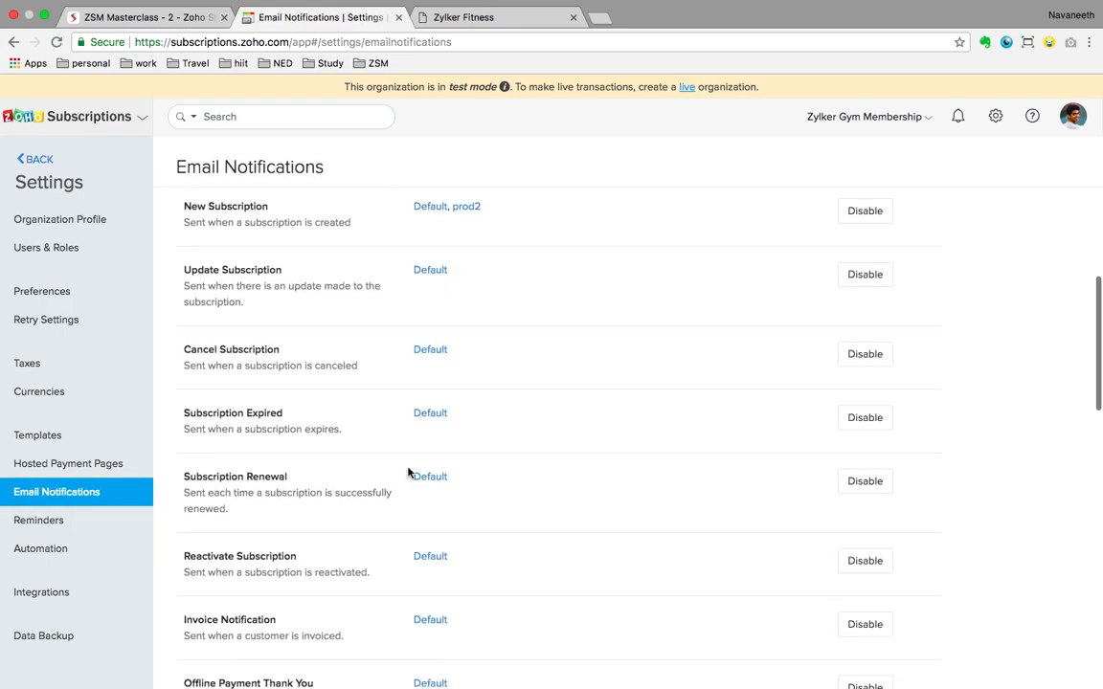
scroll(408, 471, down, 2)
scroll(408, 472, down, 2)
scroll(408, 472, down, 5)
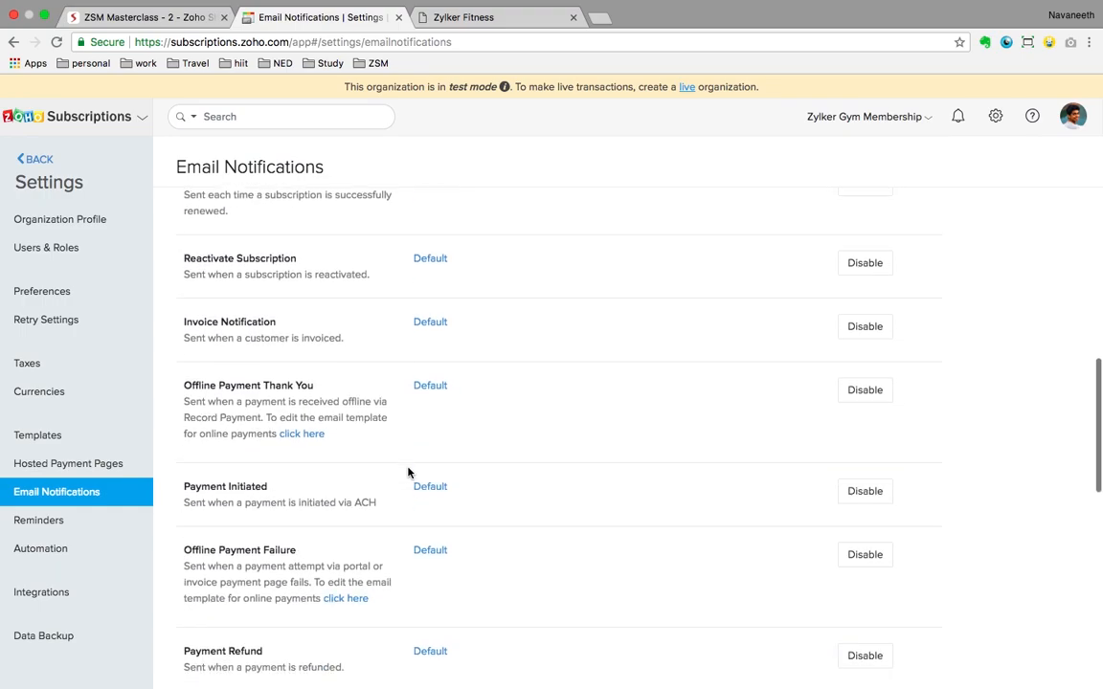
scroll(407, 471, up, 5)
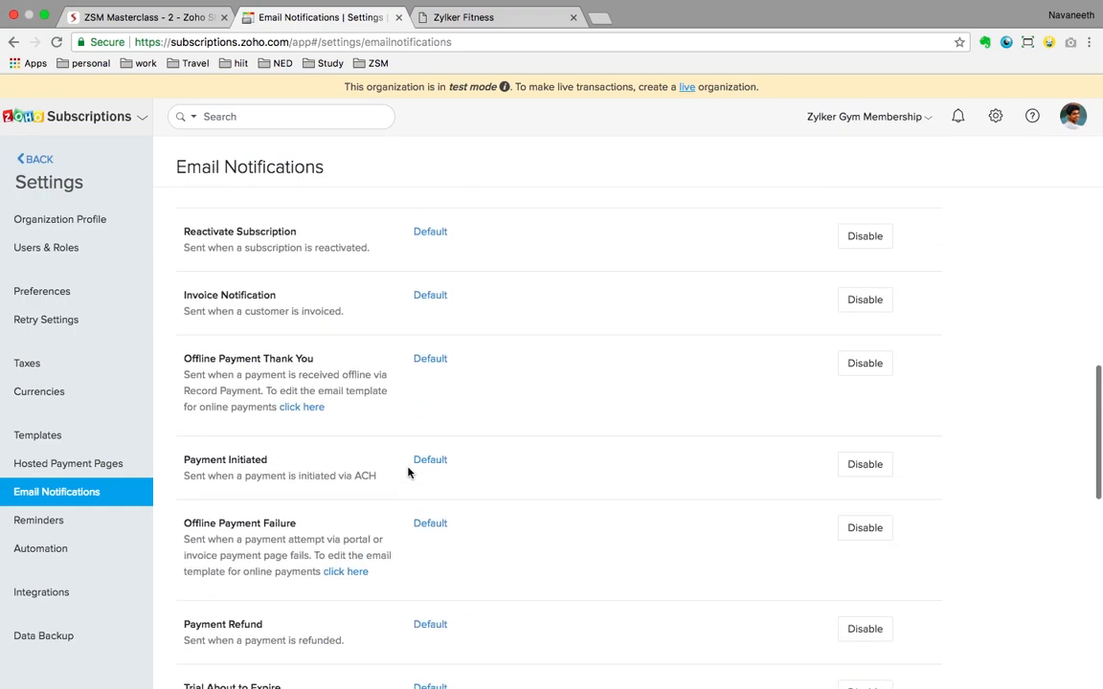
scroll(408, 472, up, 5)
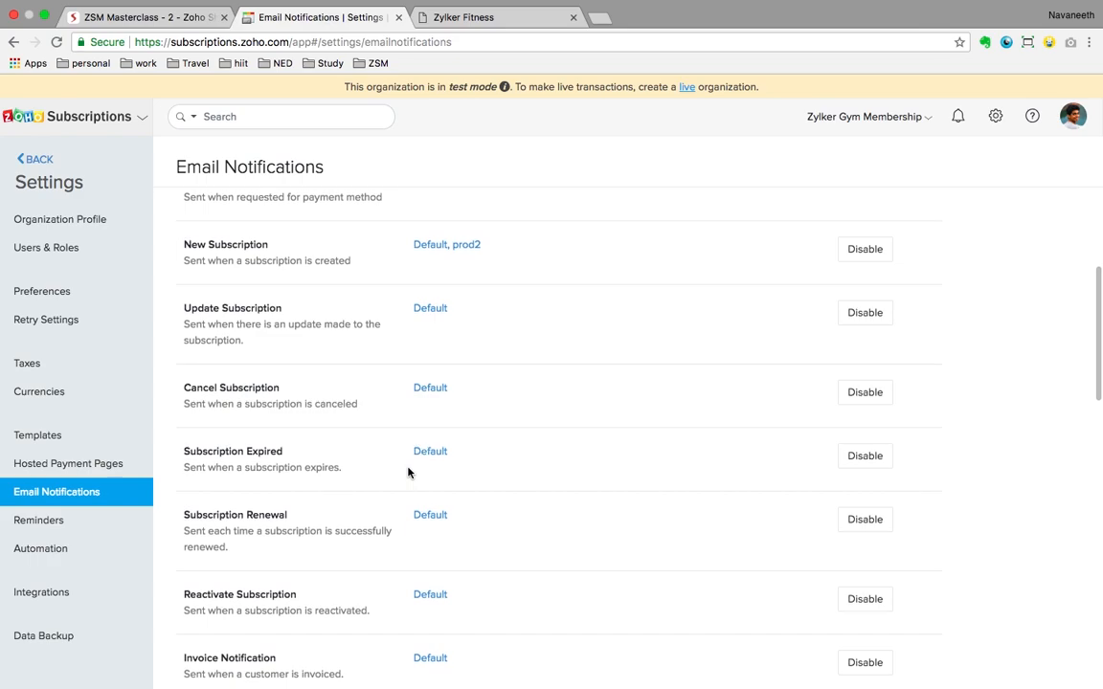
scroll(408, 472, up, 2)
scroll(408, 472, down, 7)
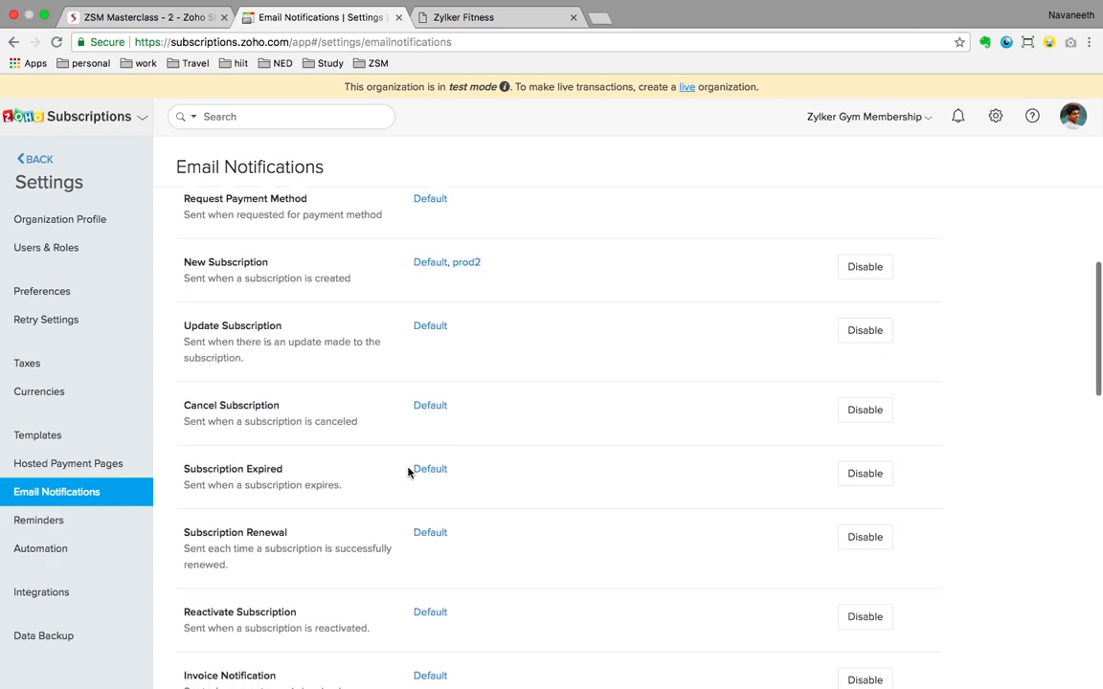
scroll(407, 472, down, 6)
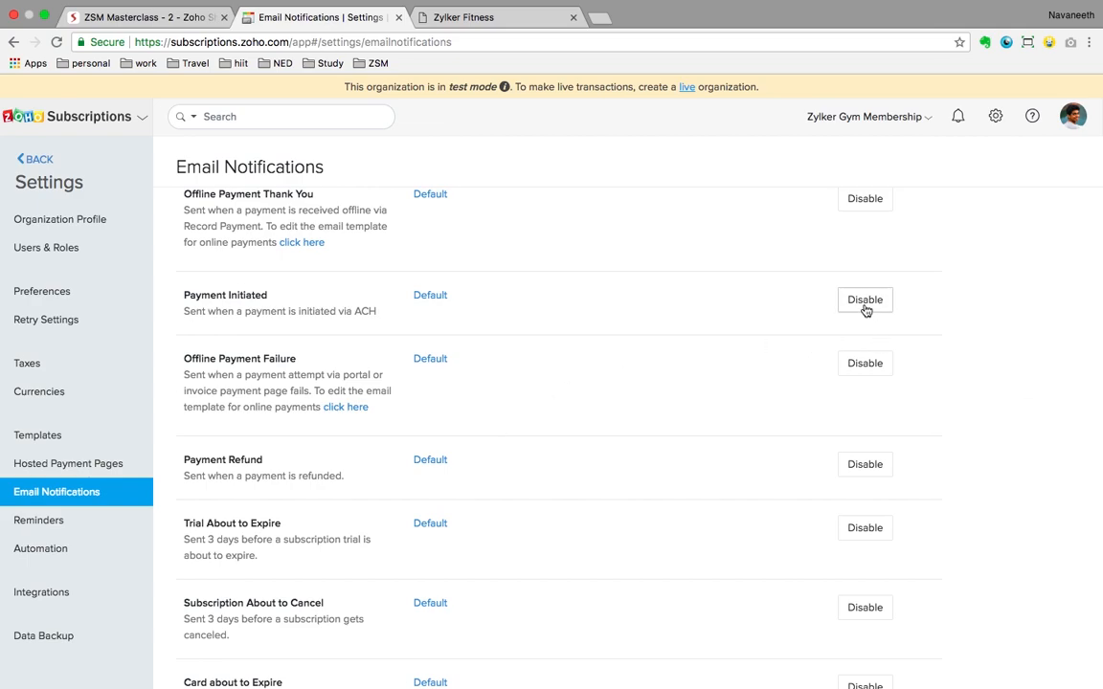
scroll(762, 317, up, 2)
scroll(543, 331, up, 6)
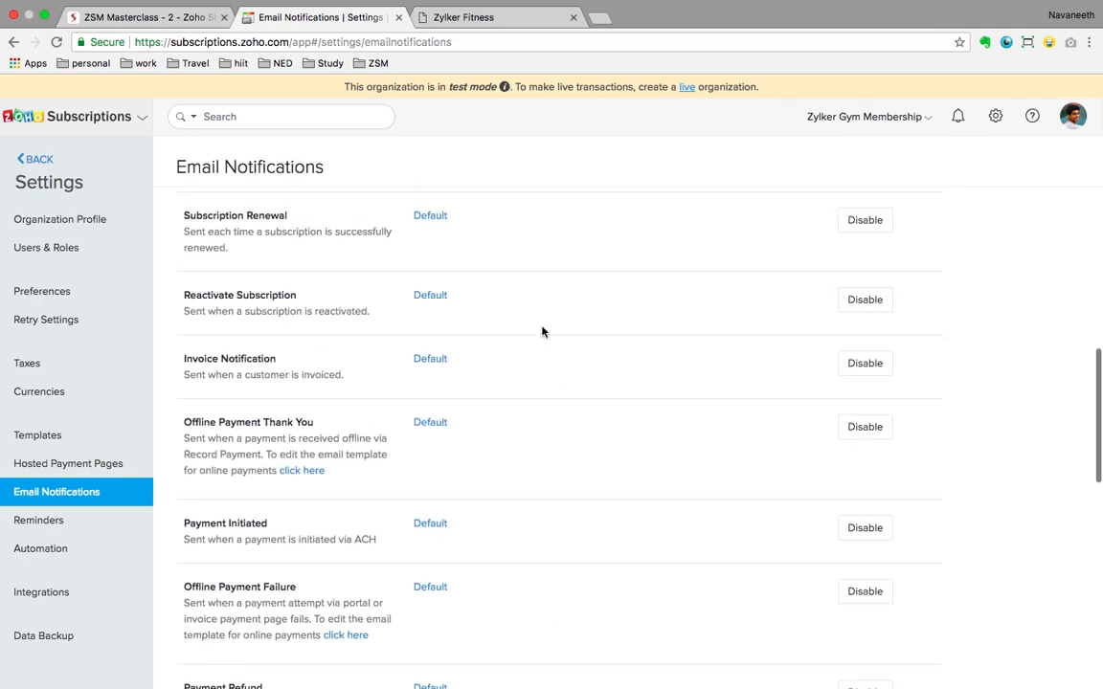
scroll(542, 332, up, 4)
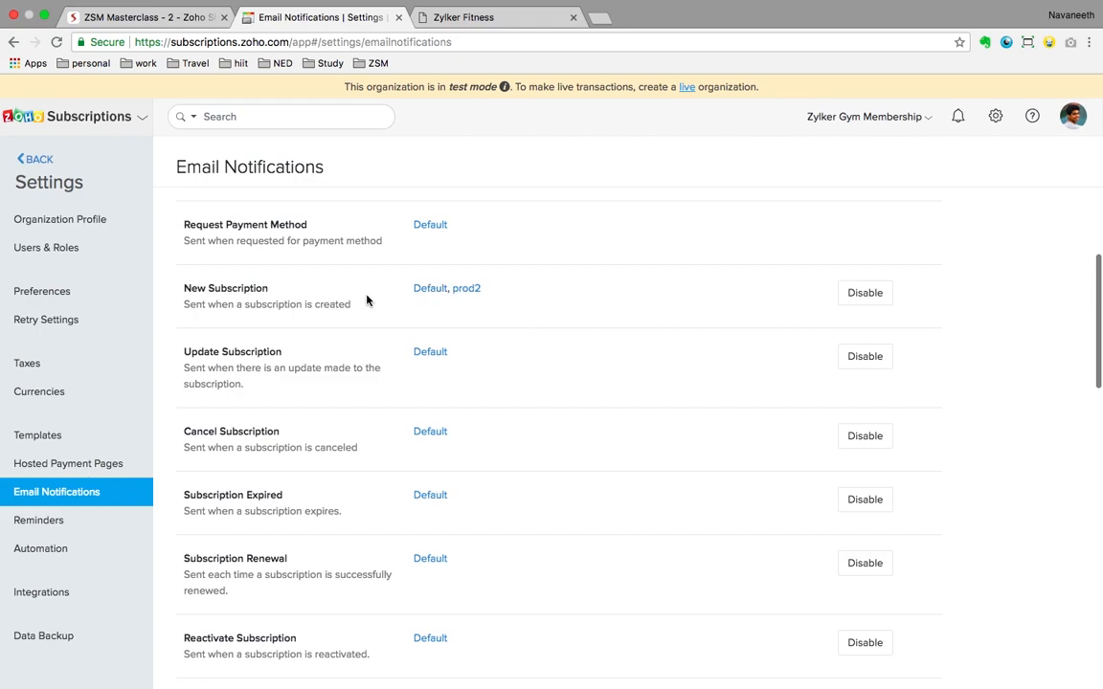
Step: Review the Default New Subscription email template and close it unchanged
click(431, 290)
scroll(593, 386, down, 5)
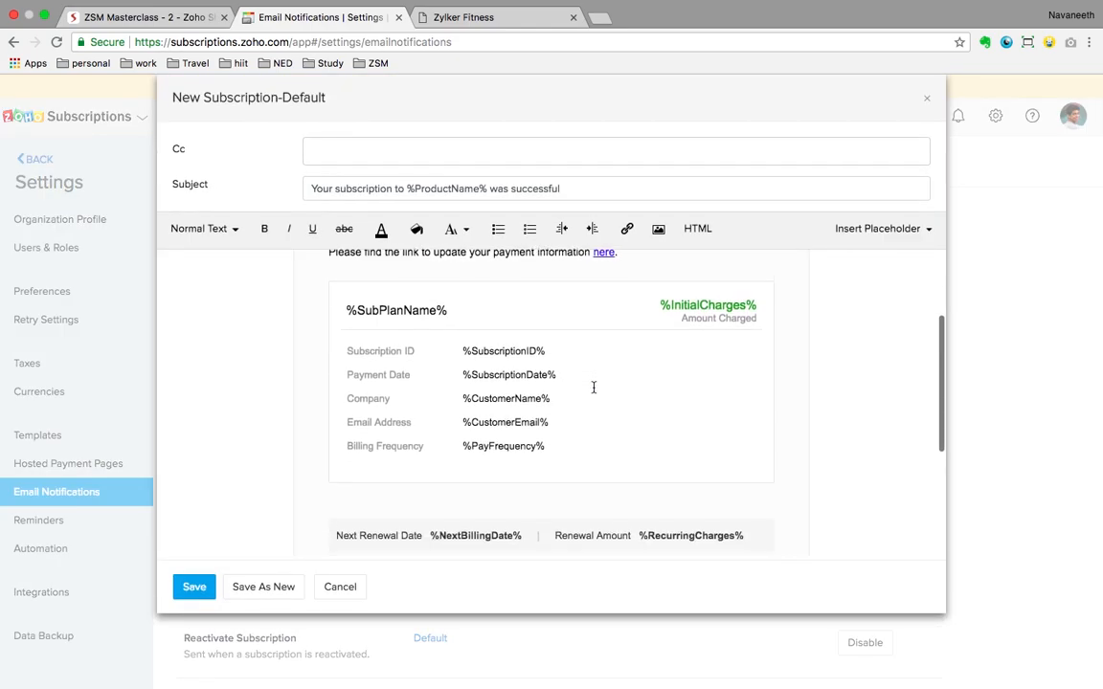
scroll(594, 387, down, 3)
scroll(594, 387, up, 10)
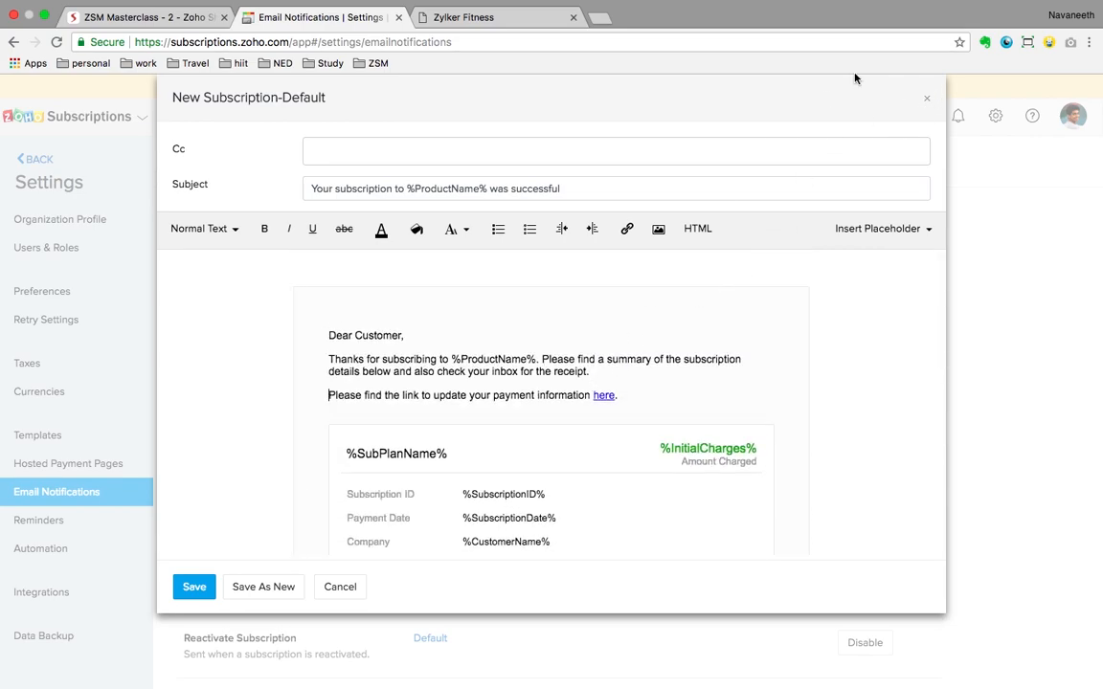
click(922, 104)
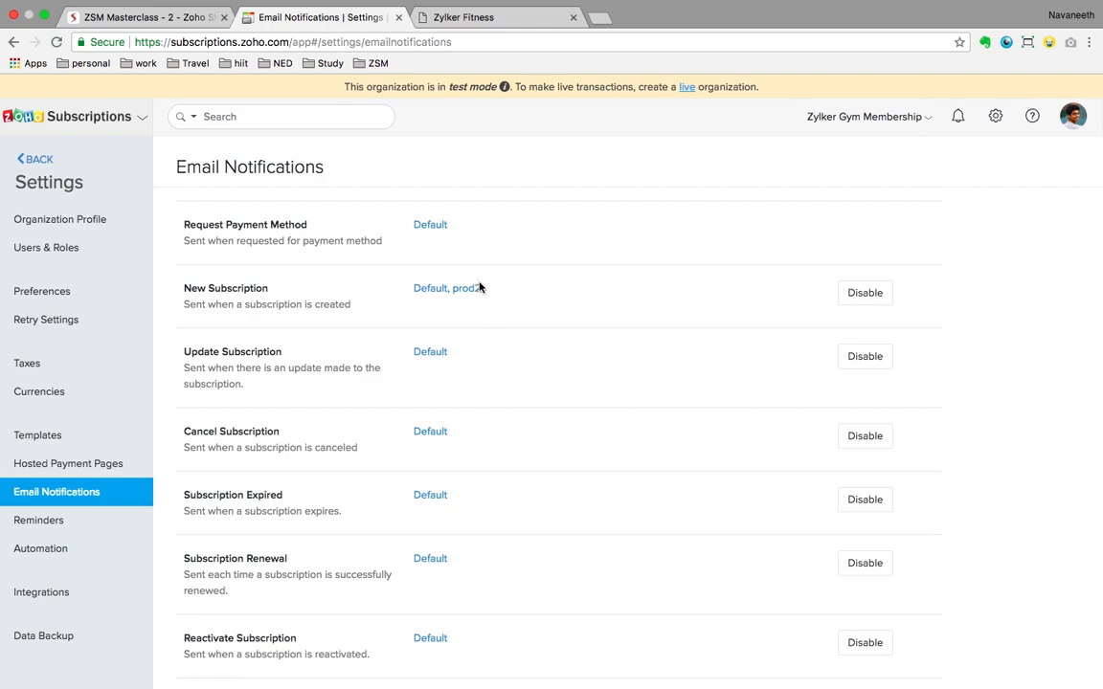
Step: Review the prod2 New Subscription email template and close it unchanged
click(468, 291)
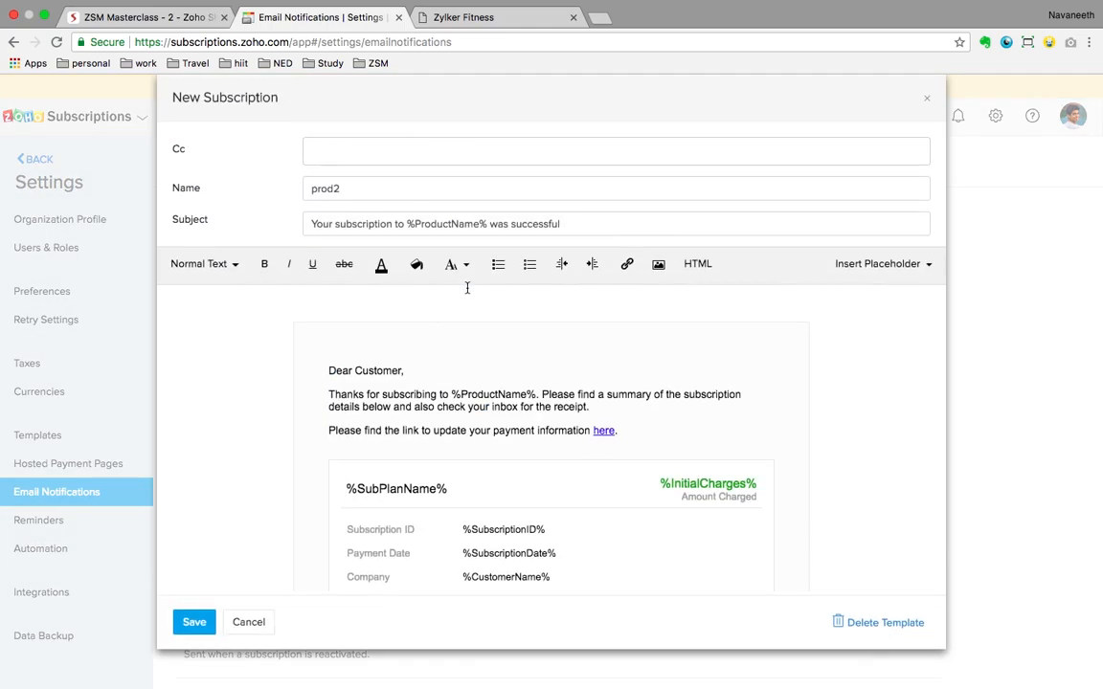
scroll(529, 387, down, 5)
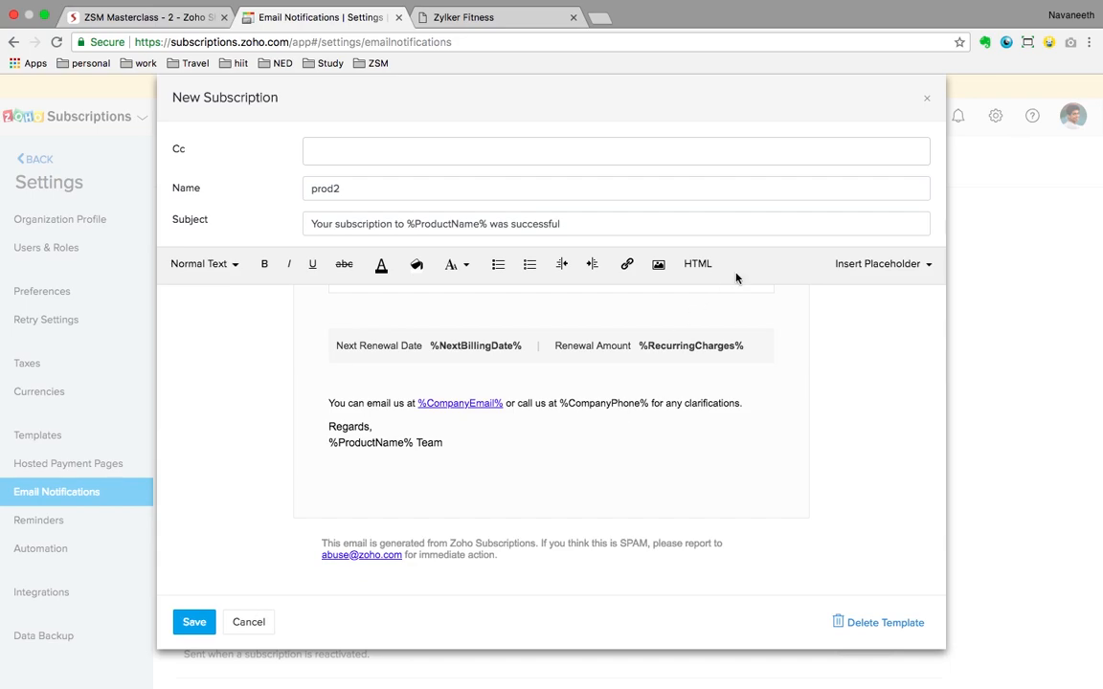
click(928, 102)
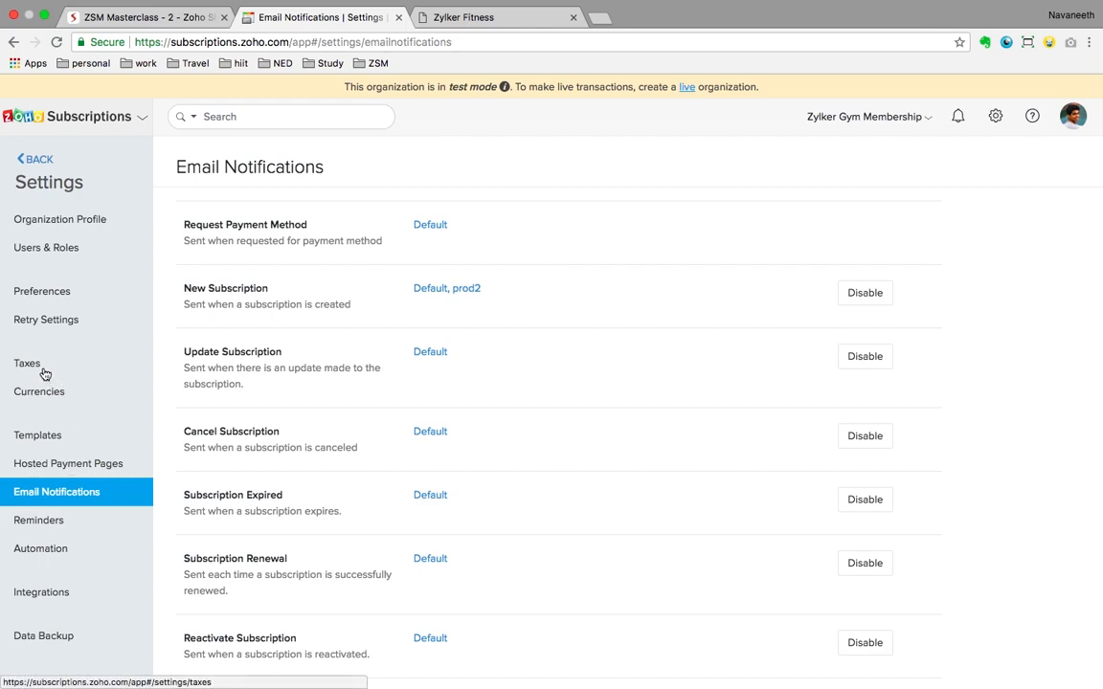
Step: Check the retry schedule, first retry after 10 days with a failure email, then return to the Dashboard
click(44, 319)
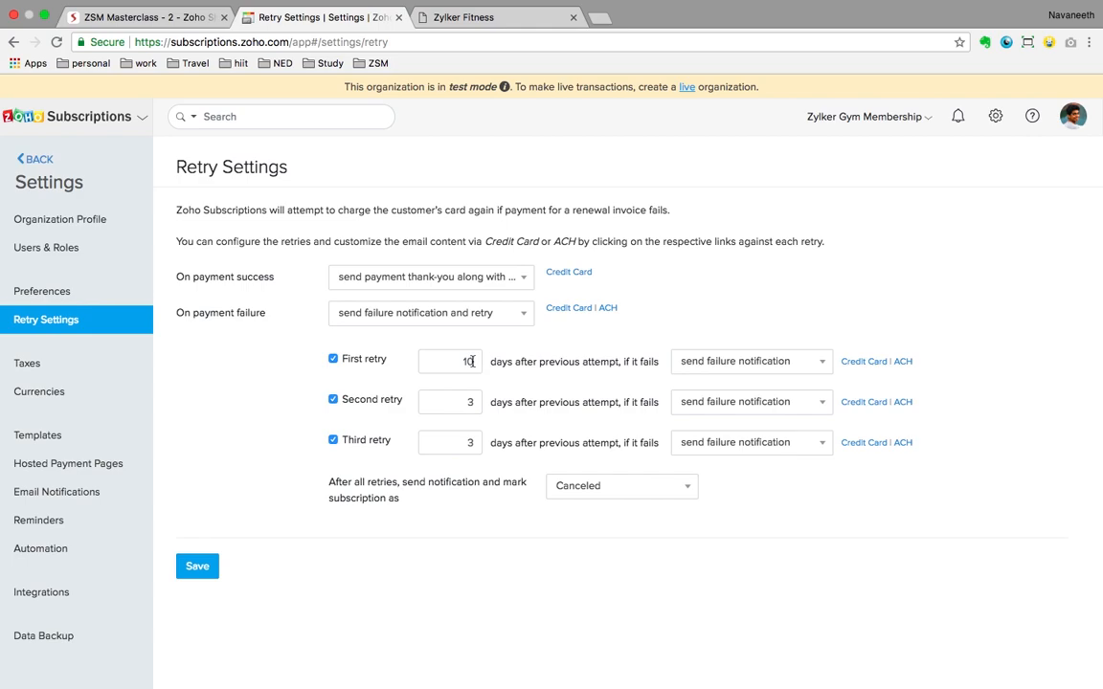
click(471, 403)
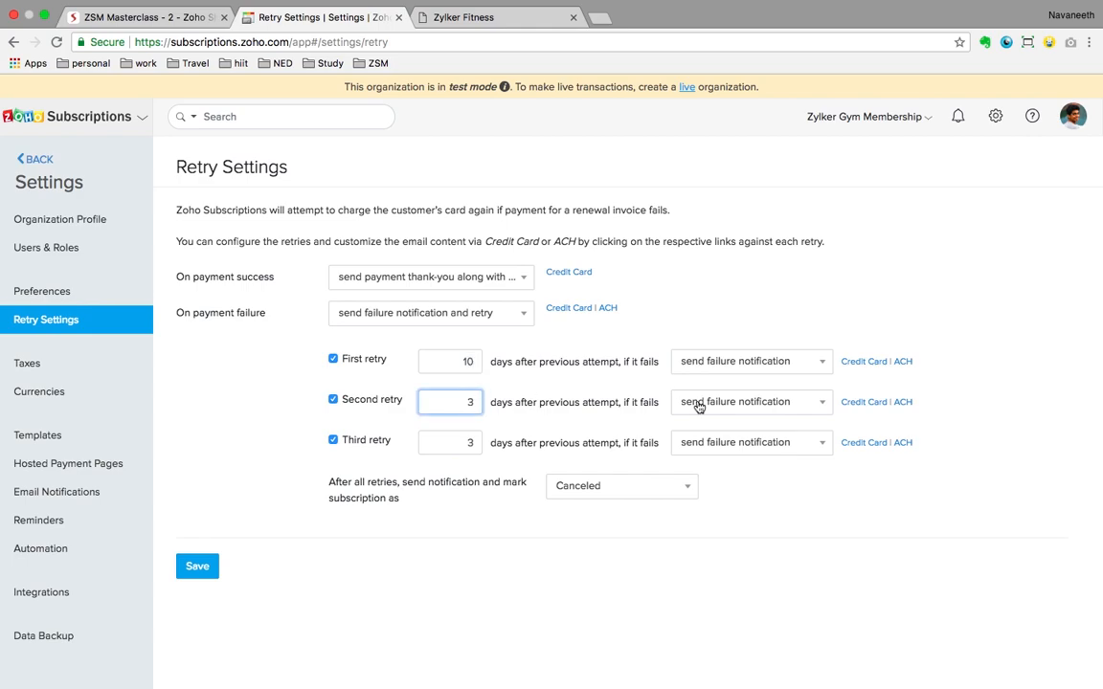
click(730, 361)
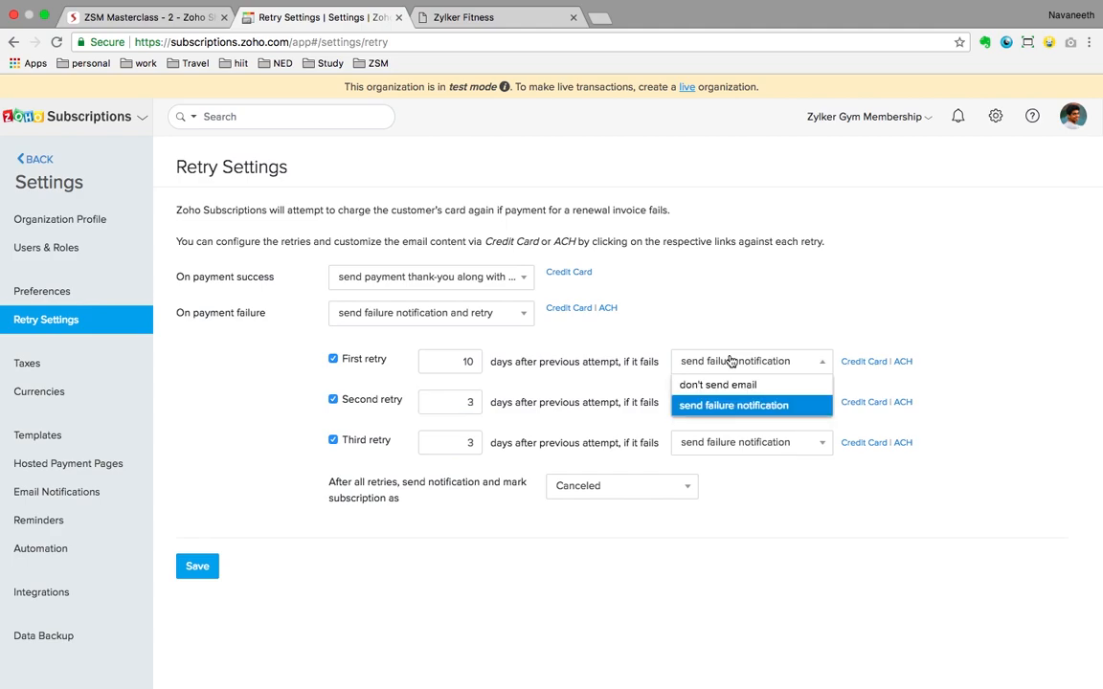
click(601, 312)
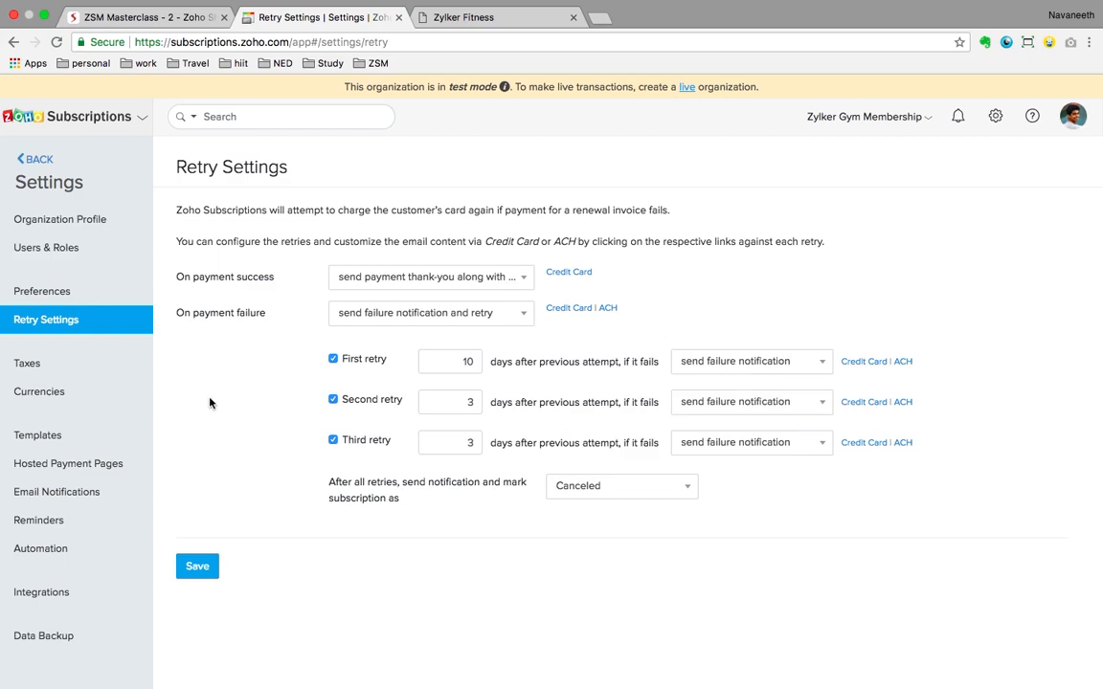
click(34, 160)
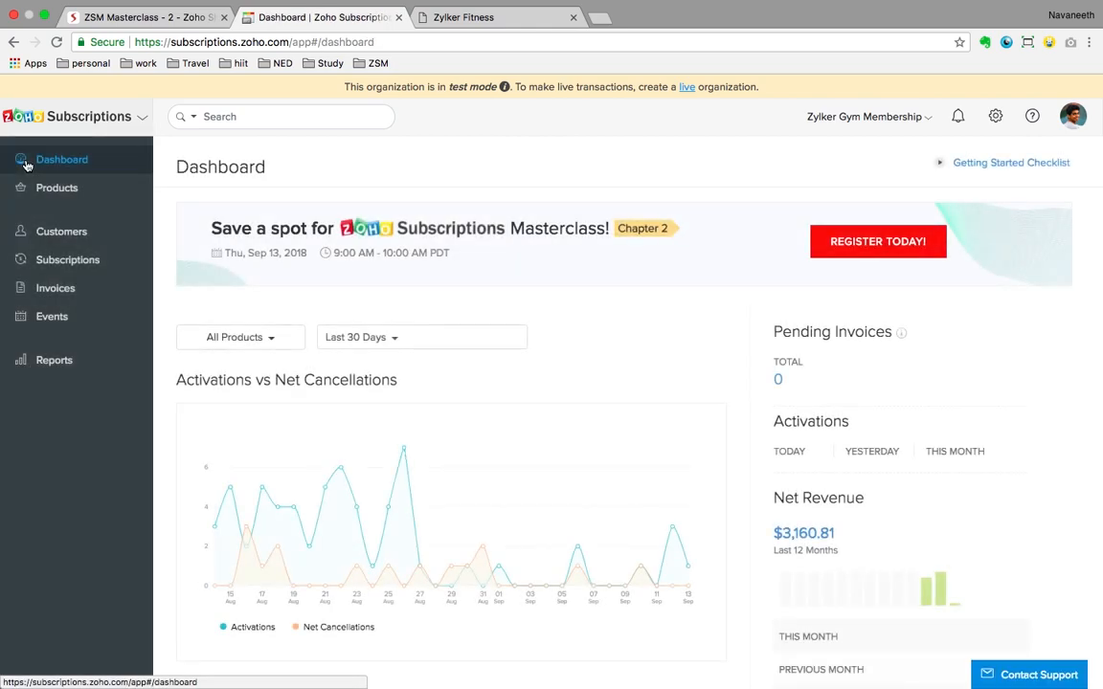